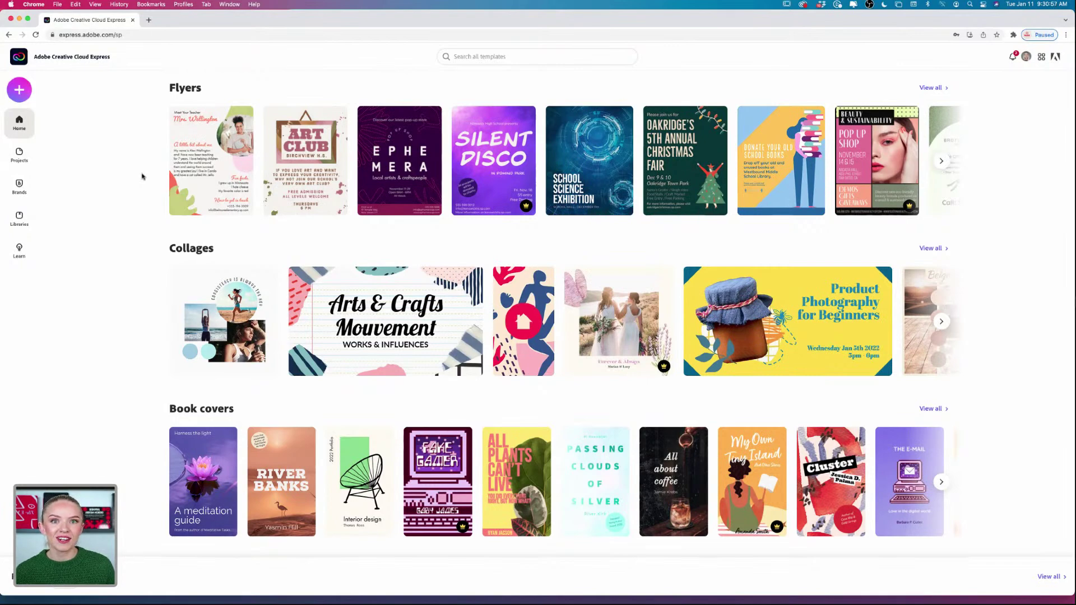
Browse the template categories on the home page and review the available new-project types and quick actions
scroll(142, 177, "up", 20)
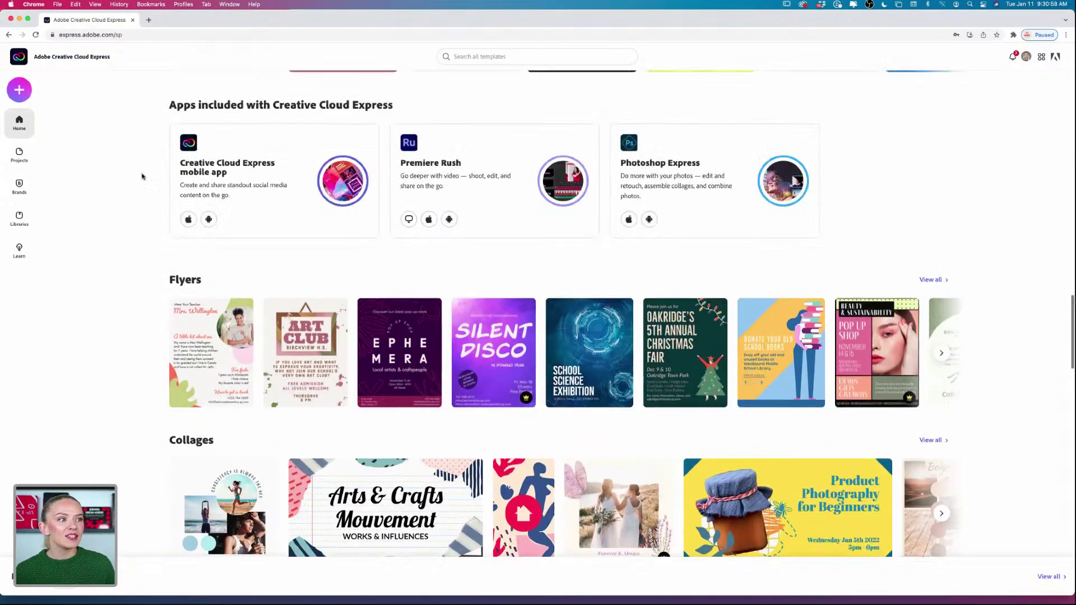
scroll(142, 176, "up", 10)
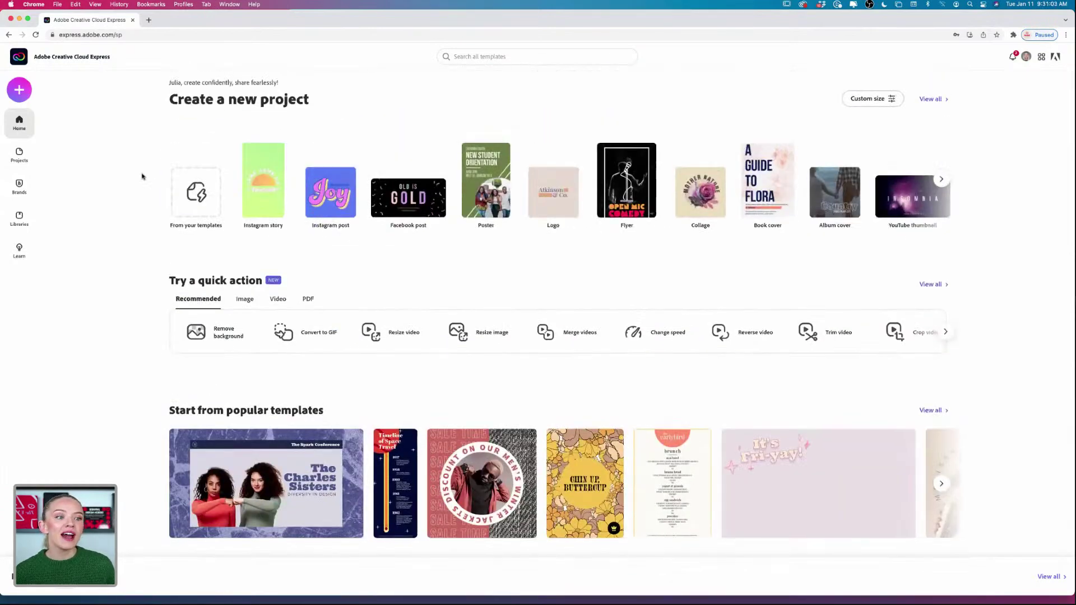
scroll(143, 190, "down", 6)
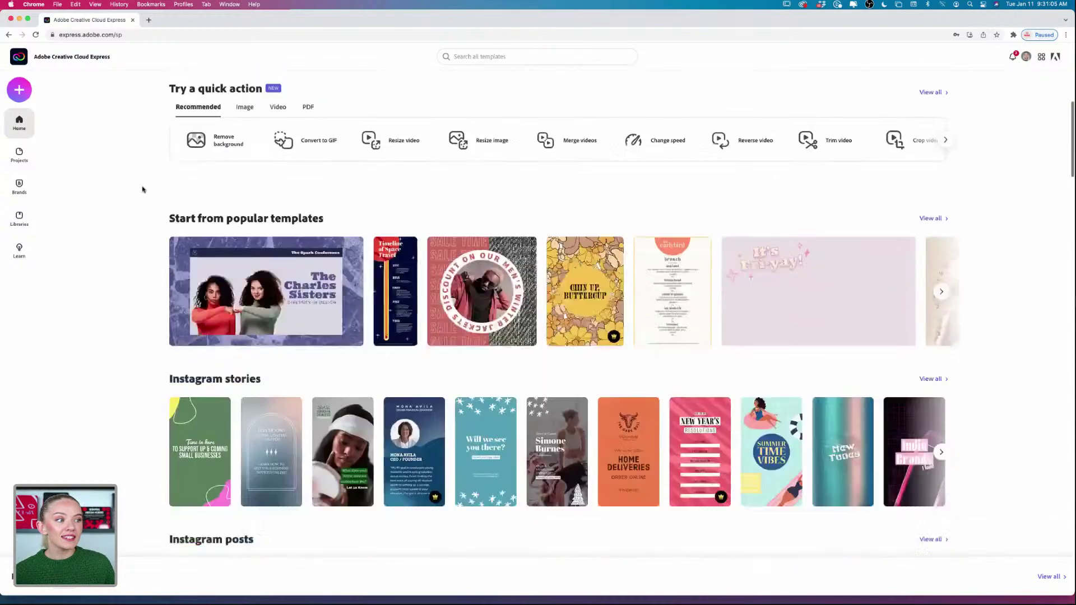
scroll(143, 190, "down", 2)
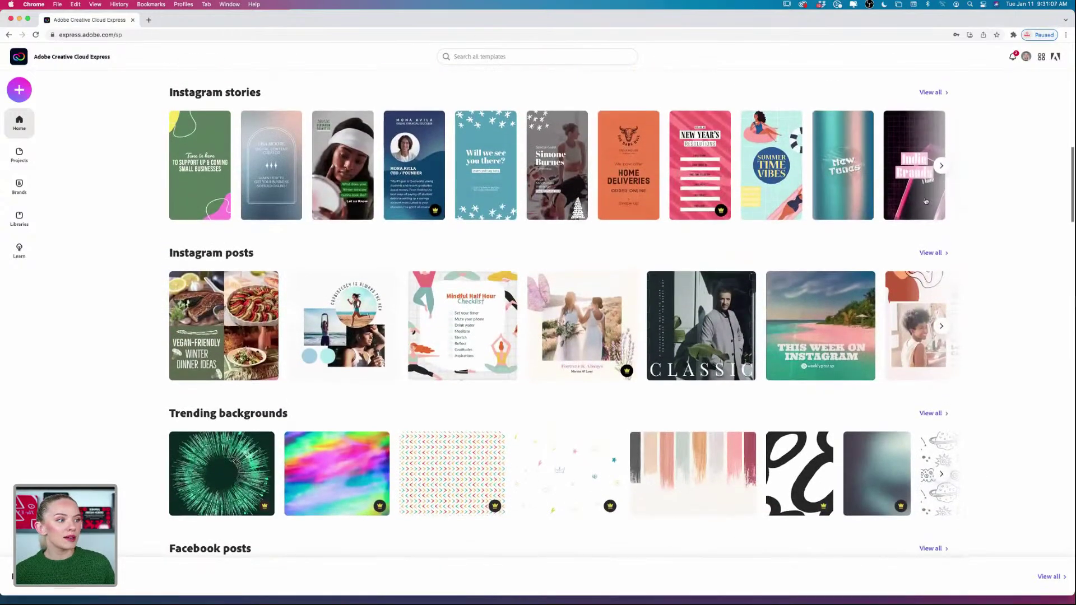
scroll(133, 199, "down", 3)
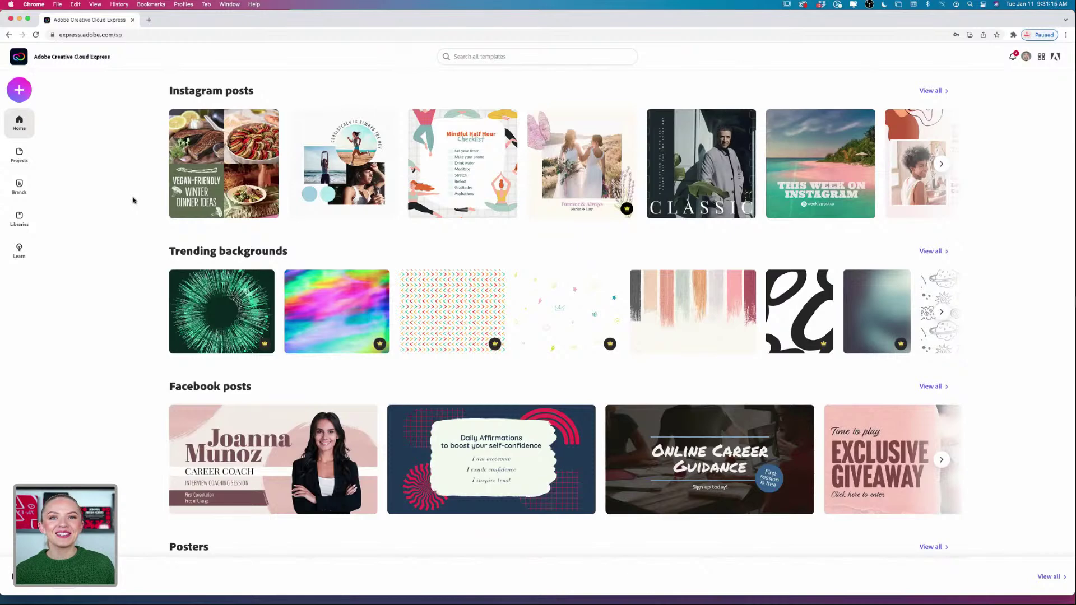
scroll(133, 200, "down", 5)
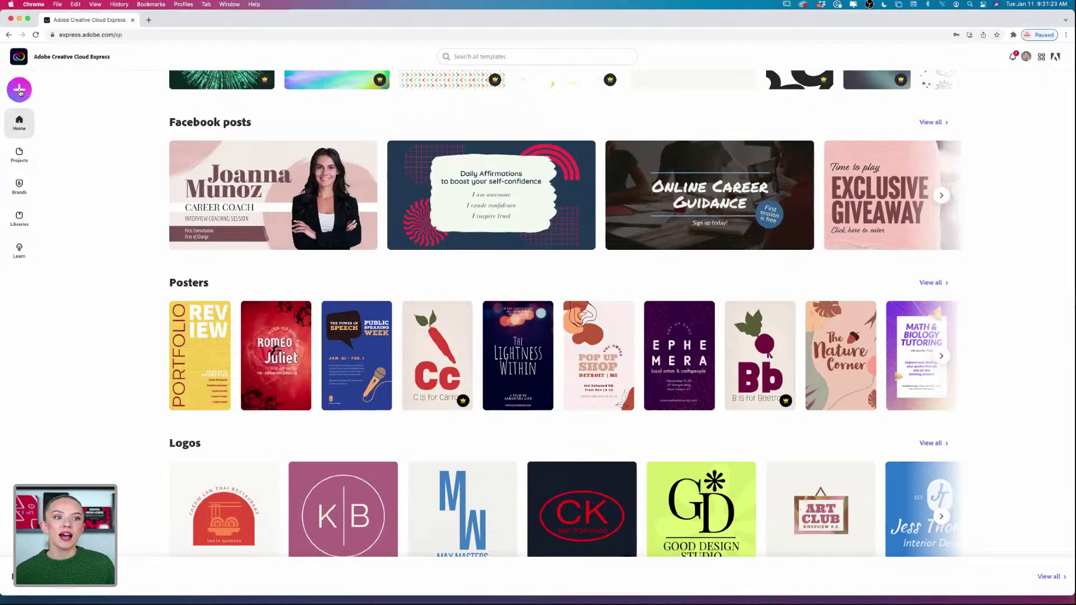
left_click(20, 91)
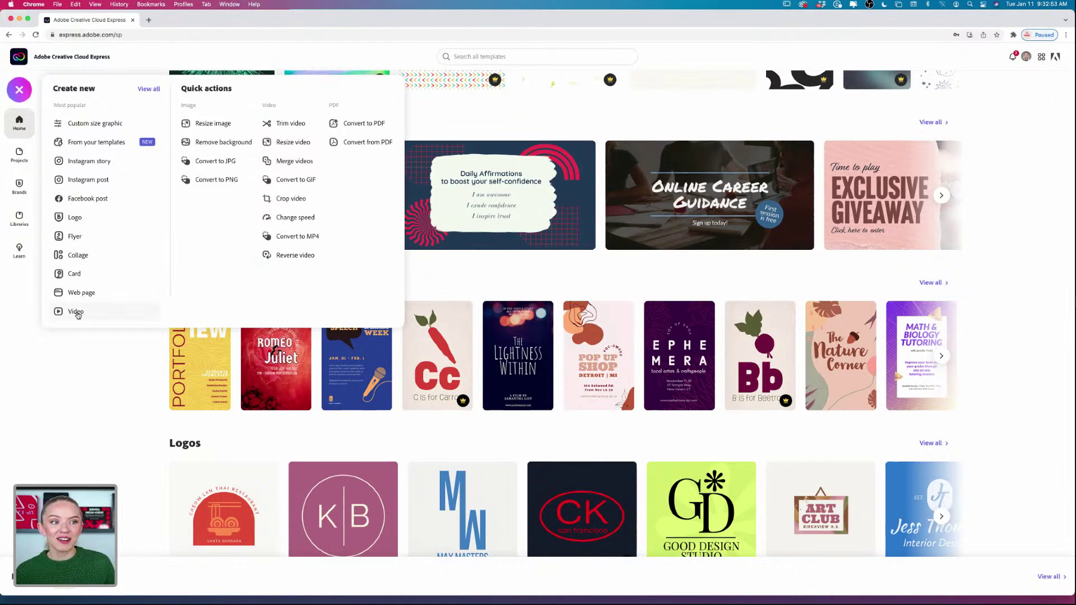
left_click(74, 365)
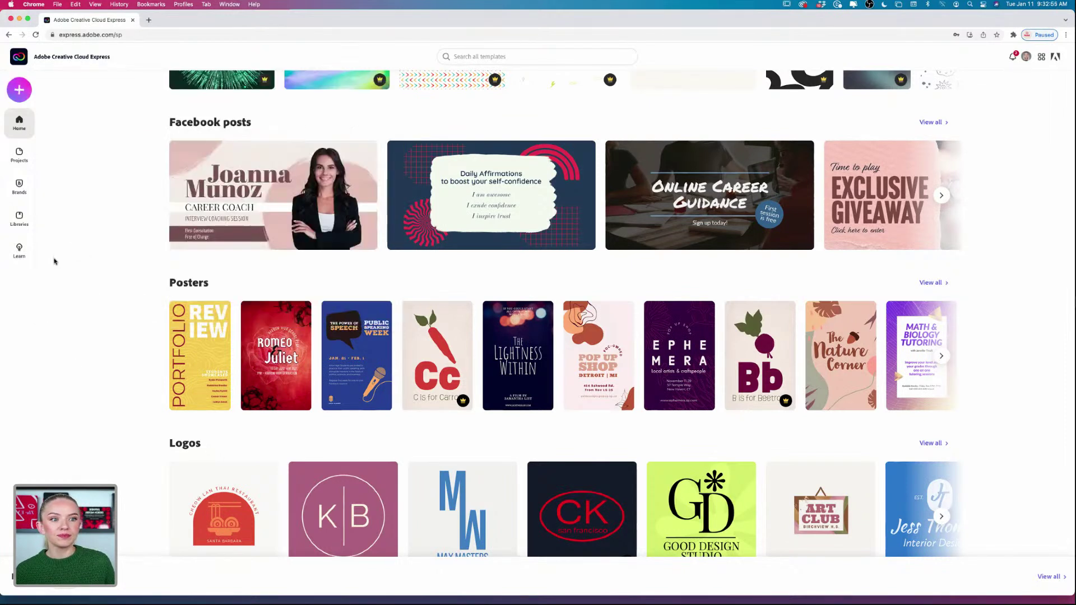
View your saved projects, and open the Brands page and reload it
left_click(20, 155)
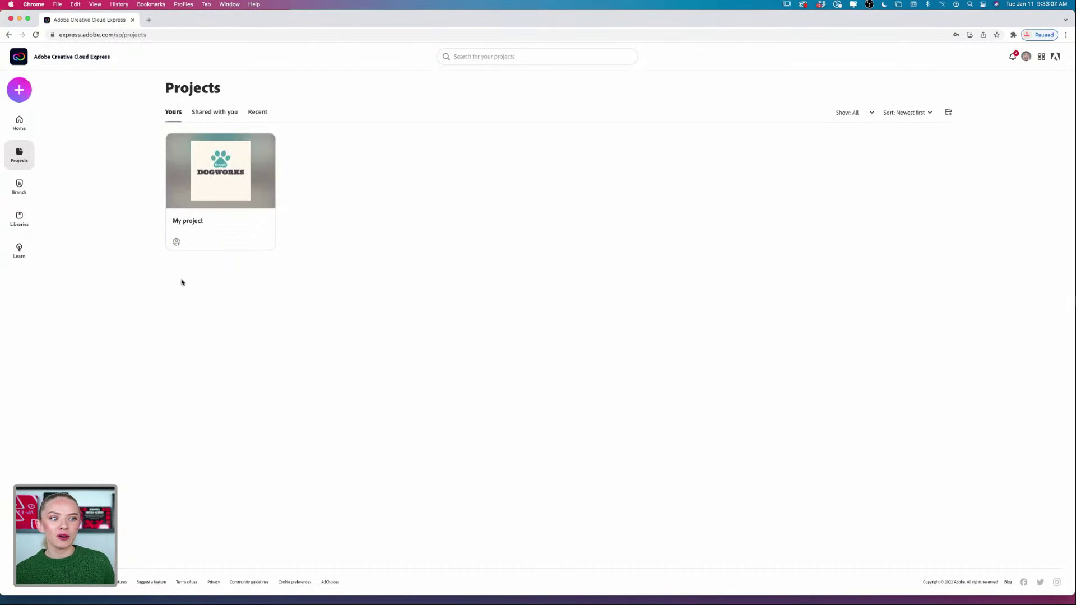
mouse_move(218, 180)
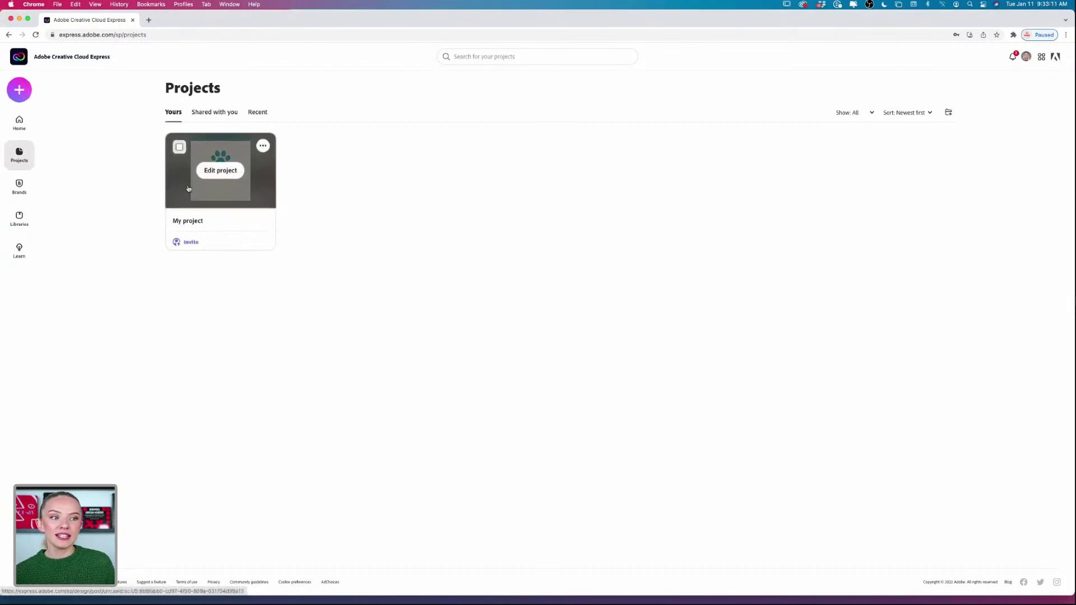
left_click(20, 188)
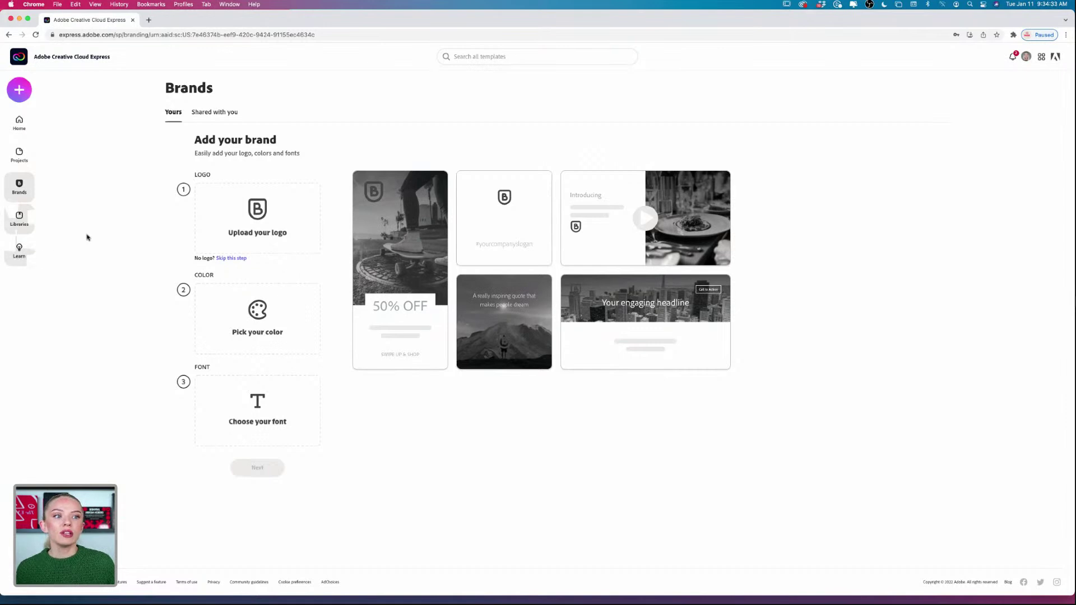
left_click(203, 34)
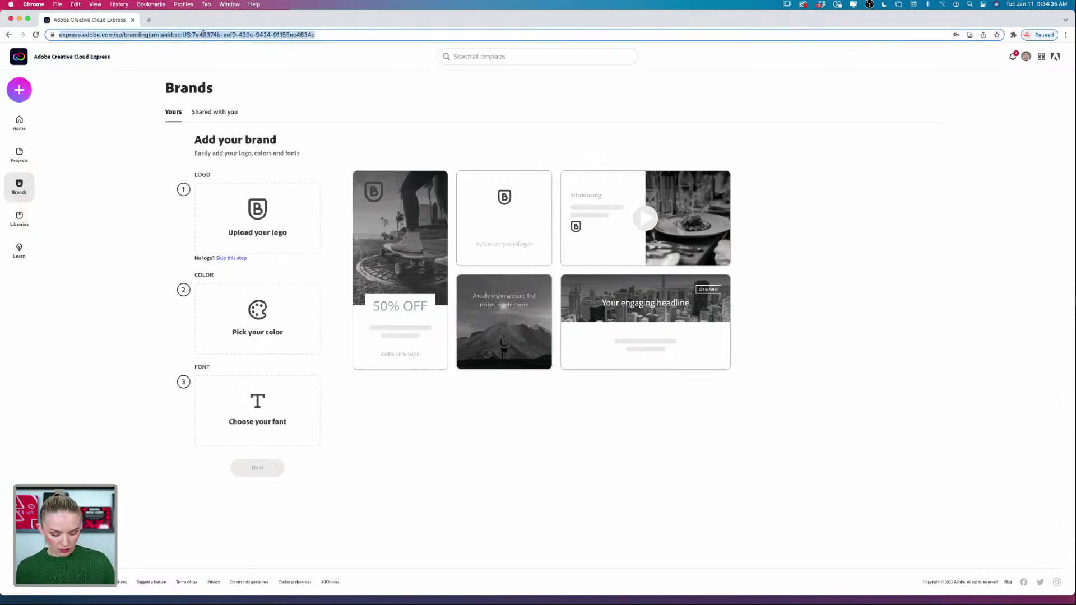
key("Return")
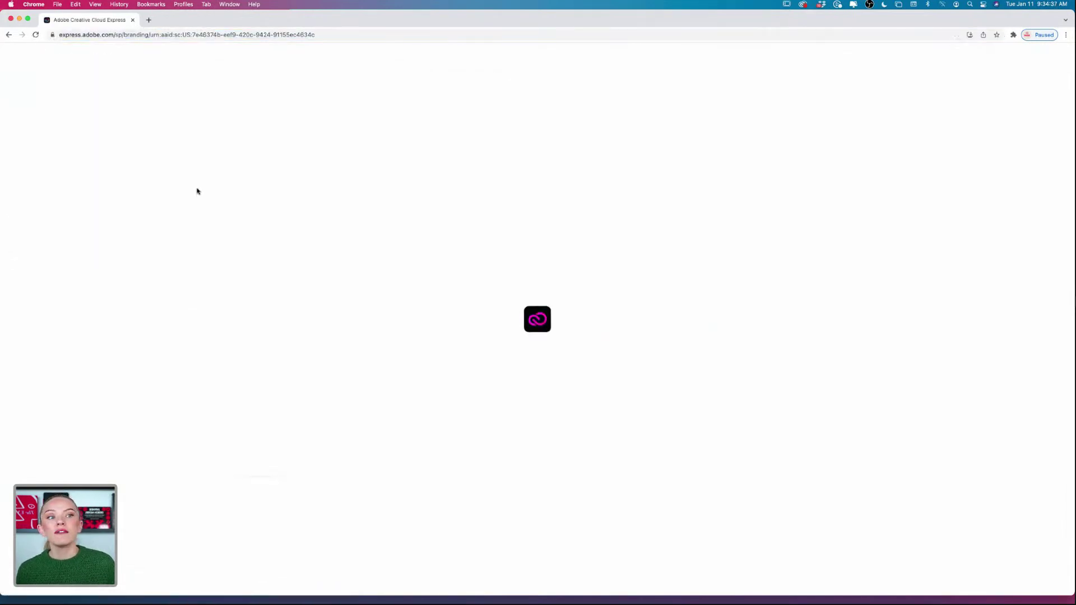
Open the Learn section and look through the full collection of tutorials
left_click(19, 251)
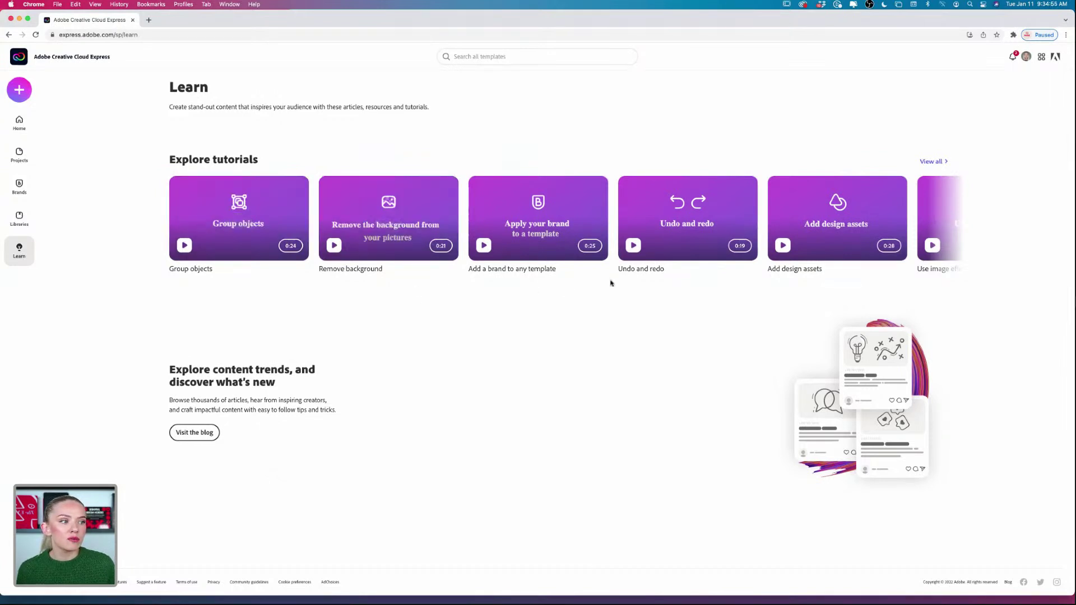
left_click(939, 163)
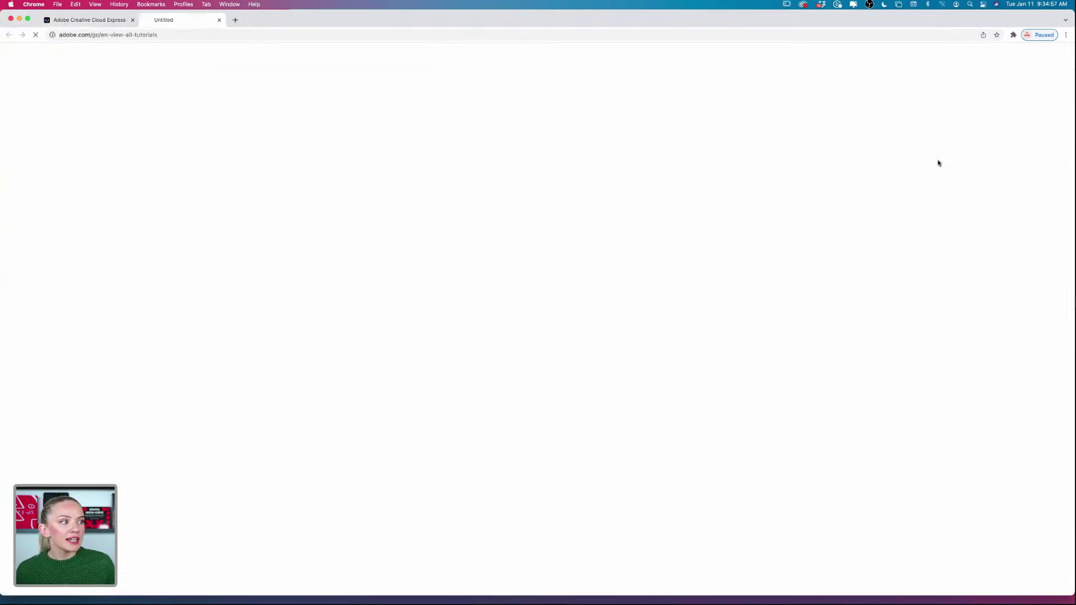
scroll(871, 344, "down", 6)
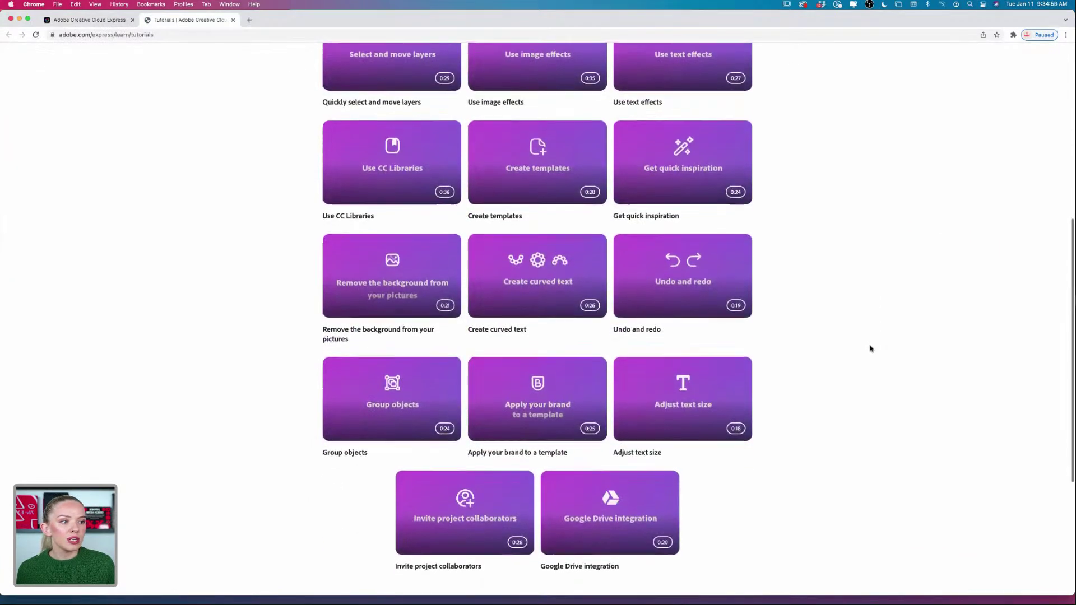
scroll(870, 348, "down", 4)
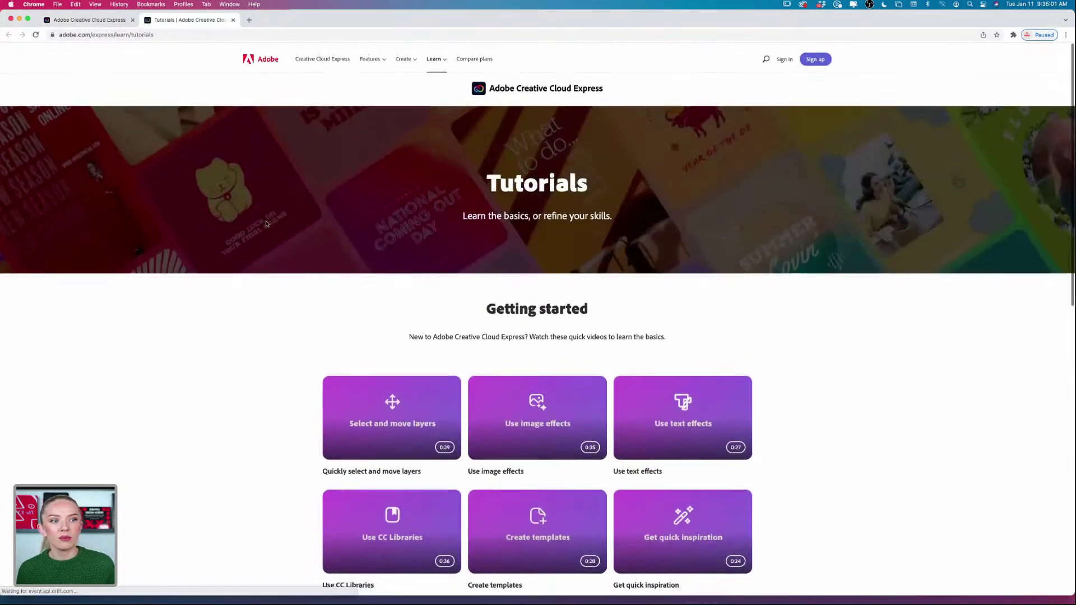
Return to Adobe Creative Cloud Express and open the saved project "My project" for editing
left_click(110, 20)
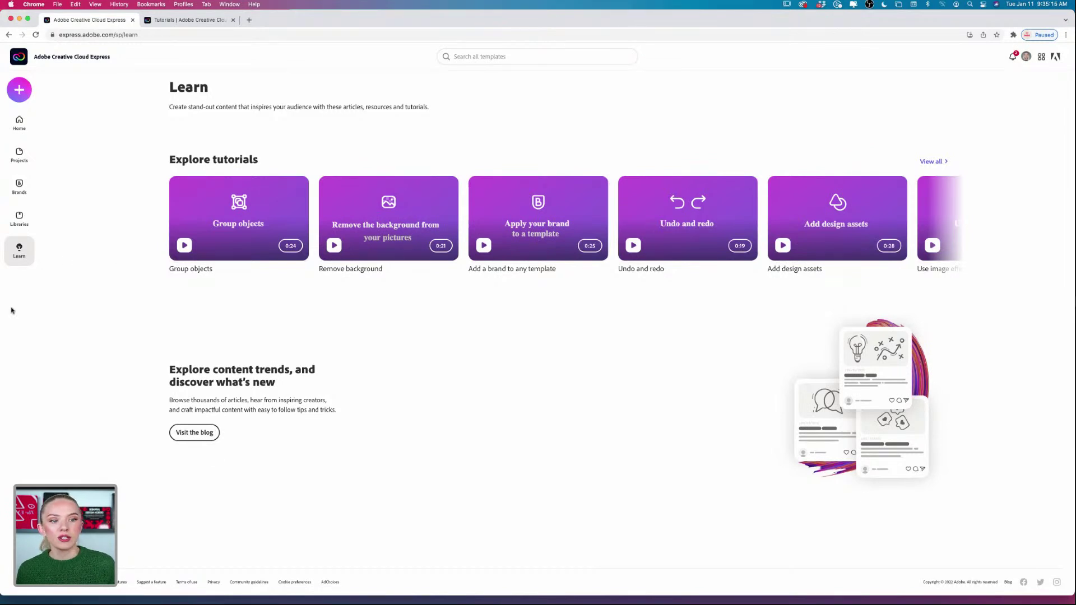
left_click(18, 156)
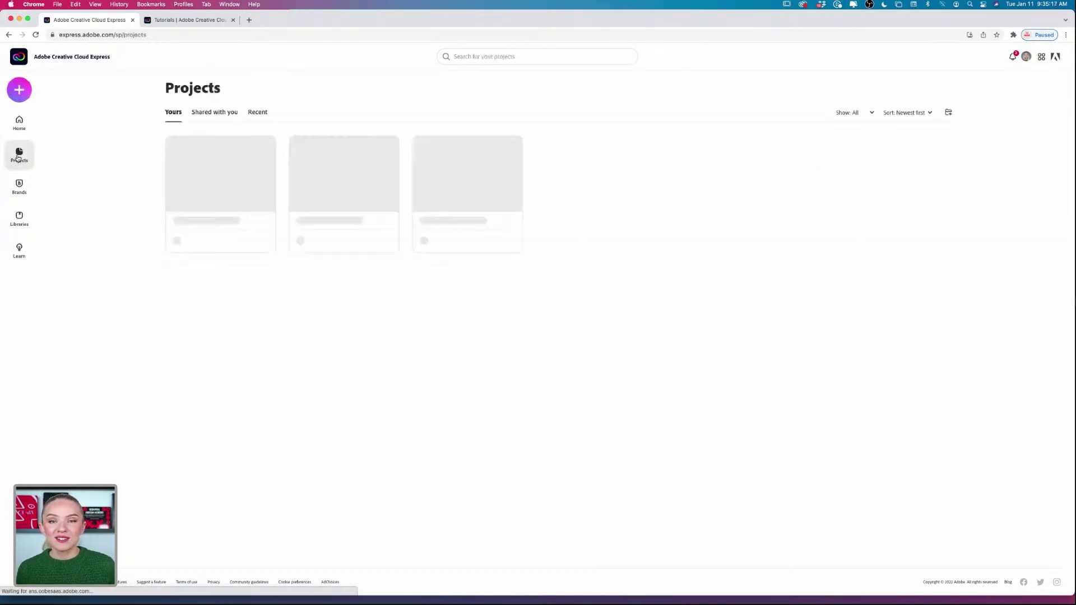
mouse_move(229, 192)
left_click(231, 166)
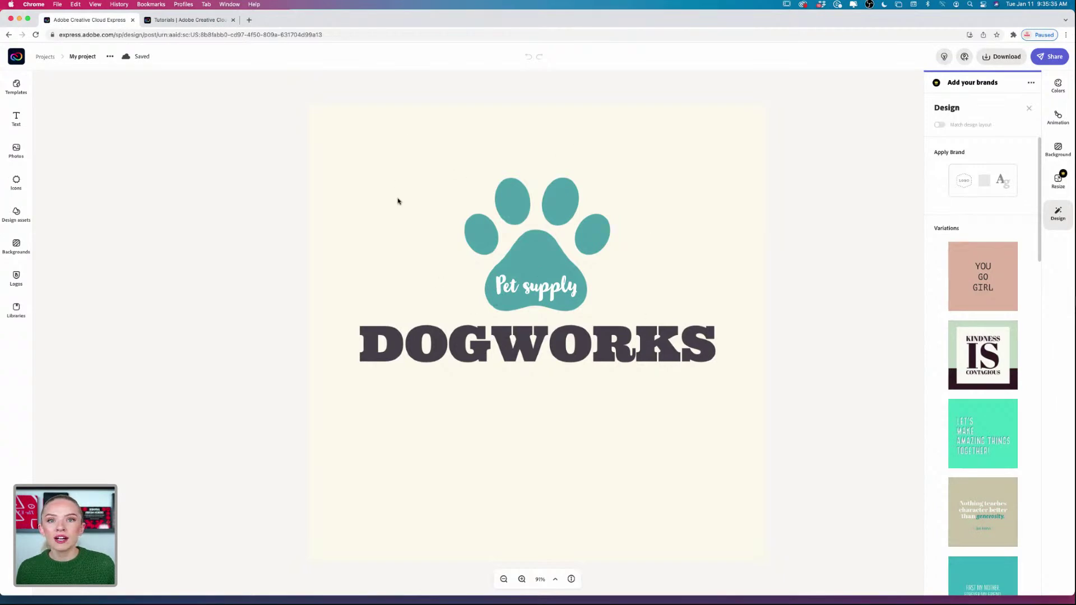
Search the icon library for "heart" and for "paw", and close it without adding an icon
left_click(16, 183)
type("heart")
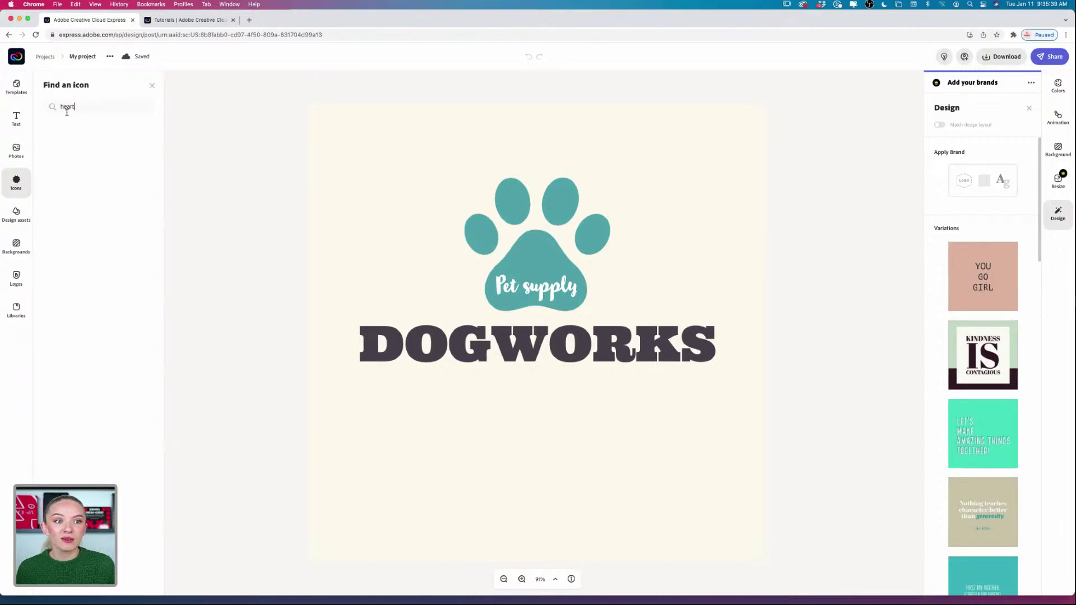
left_click_drag(84, 105, 51, 107)
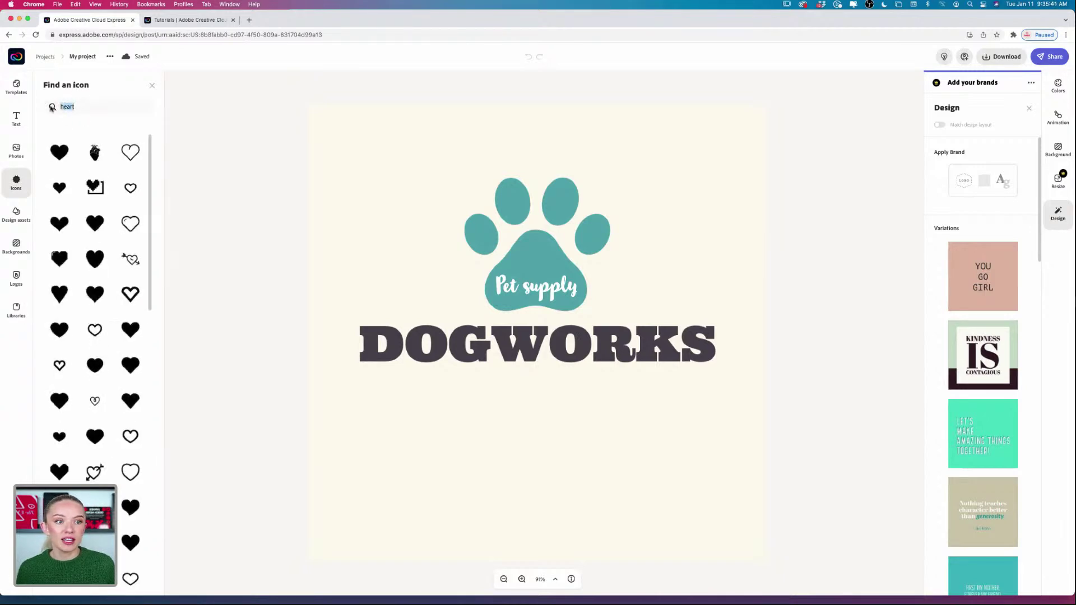
type("paw")
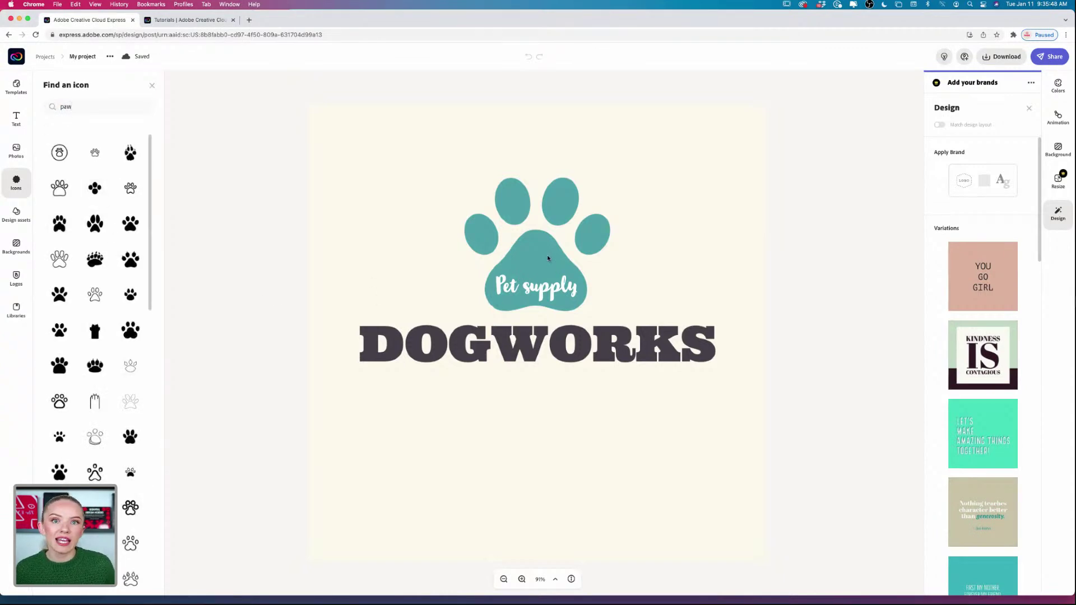
left_click(250, 317)
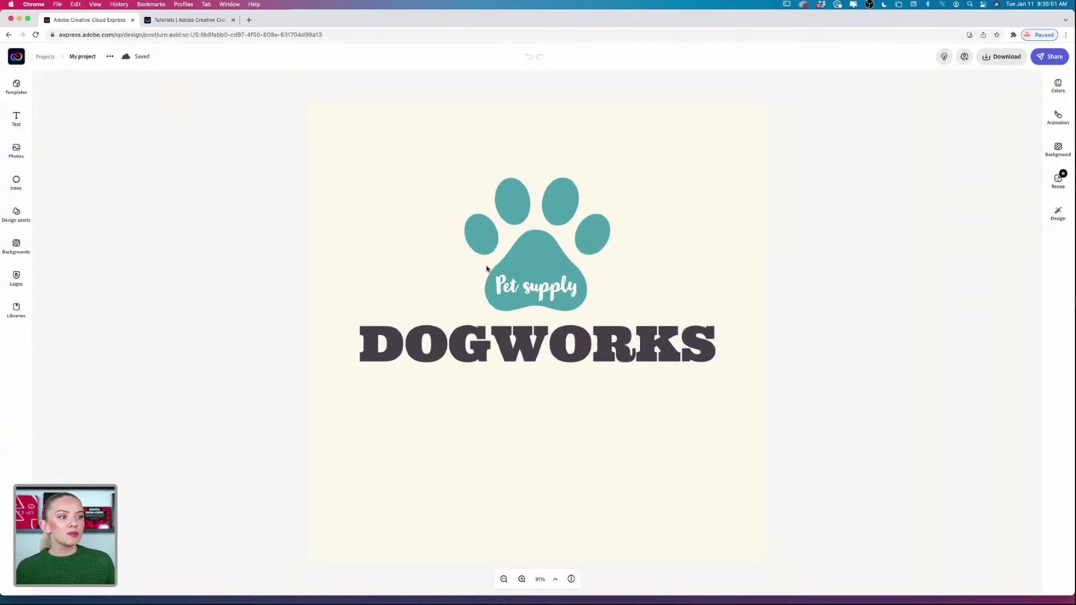
Move the DOGWORKS text slightly down to widen the gap below the paw
left_click(528, 351)
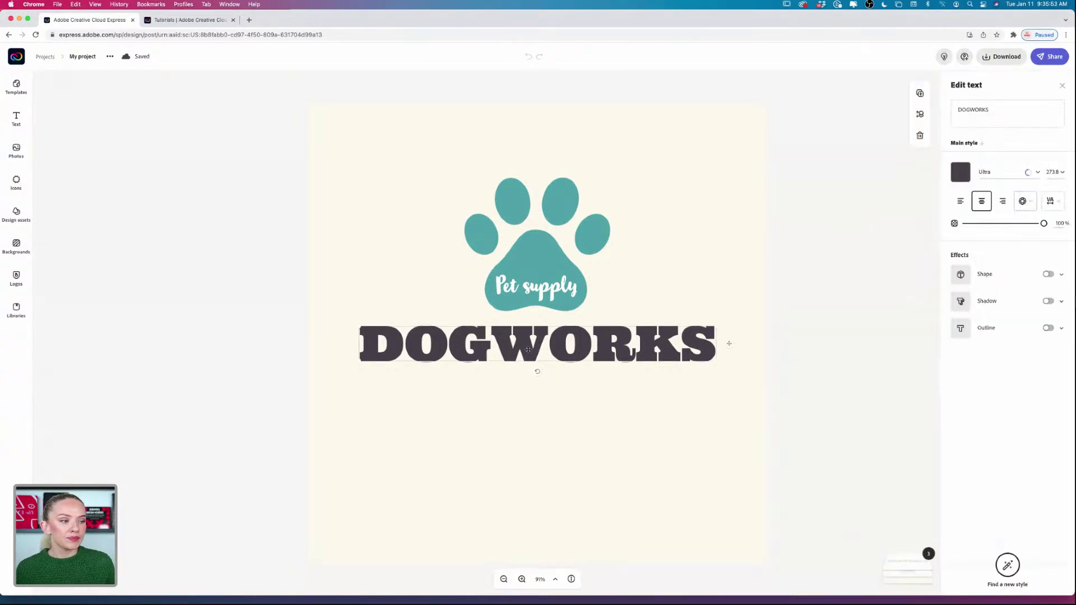
left_click_drag(527, 351, 529, 363)
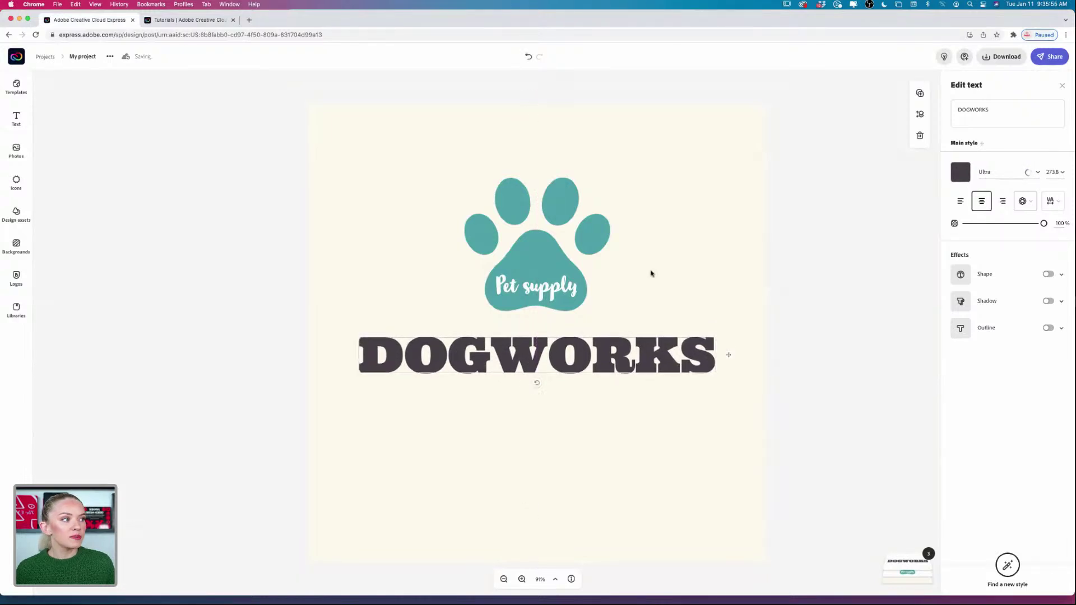
left_click(784, 207)
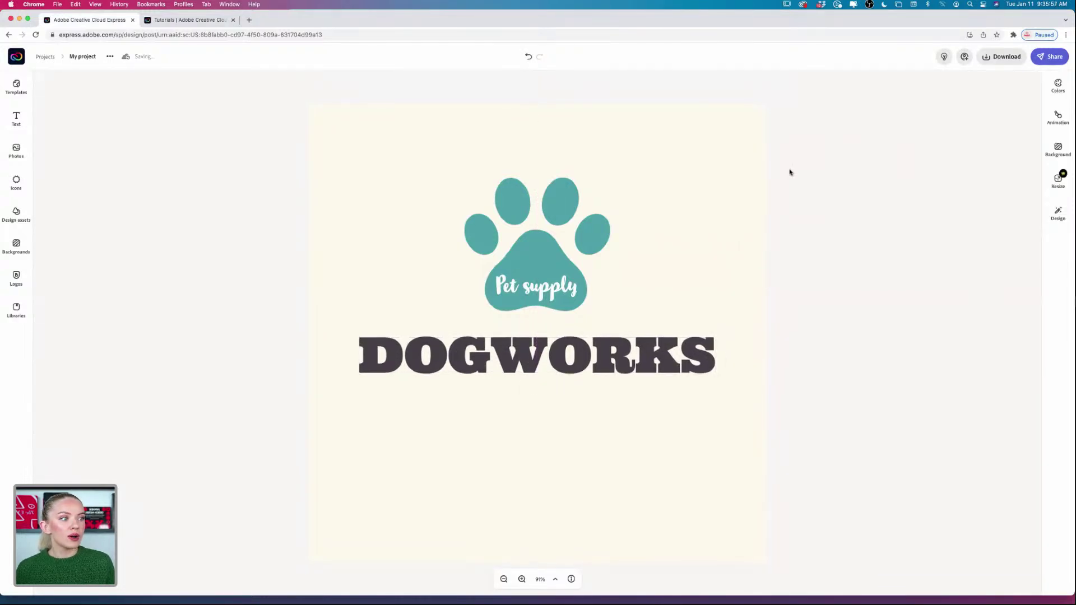
Inspect the paw group and select the "Pet supply" text inside it
left_click(570, 212)
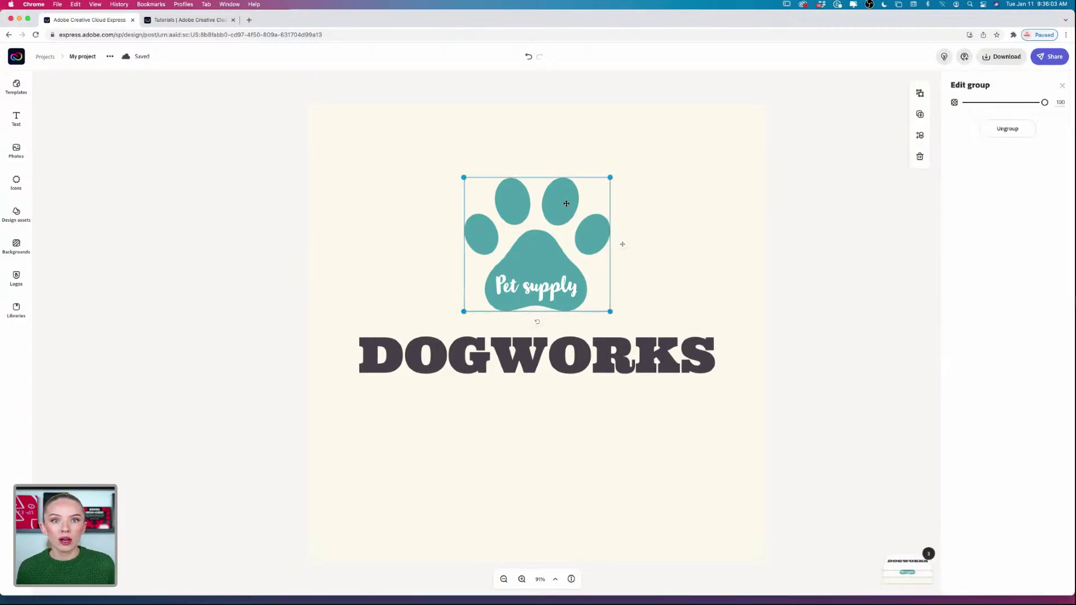
left_click(551, 291)
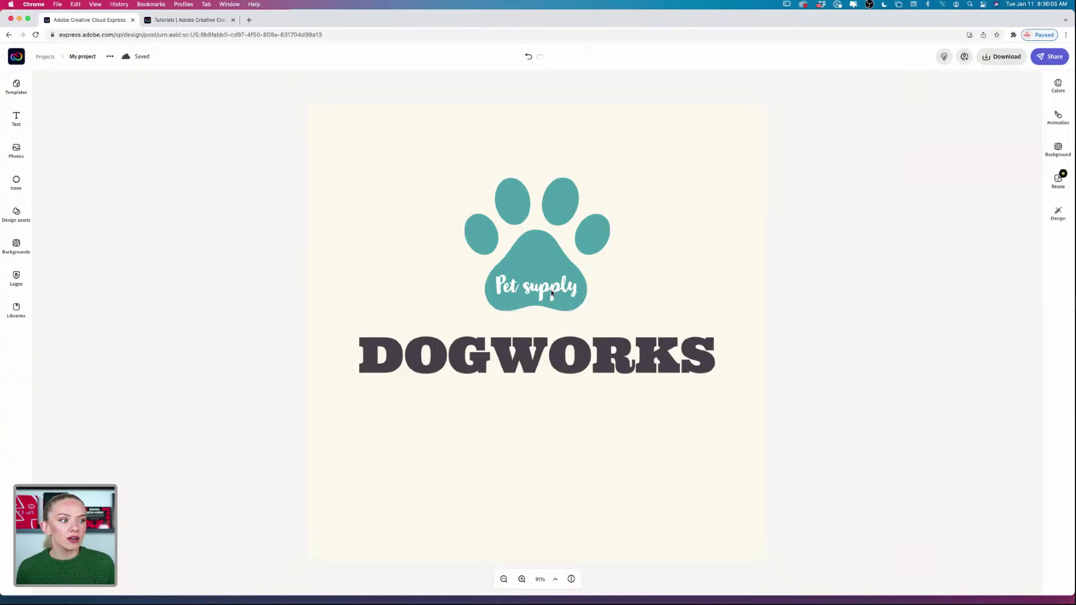
left_click(552, 291)
left_click(553, 291)
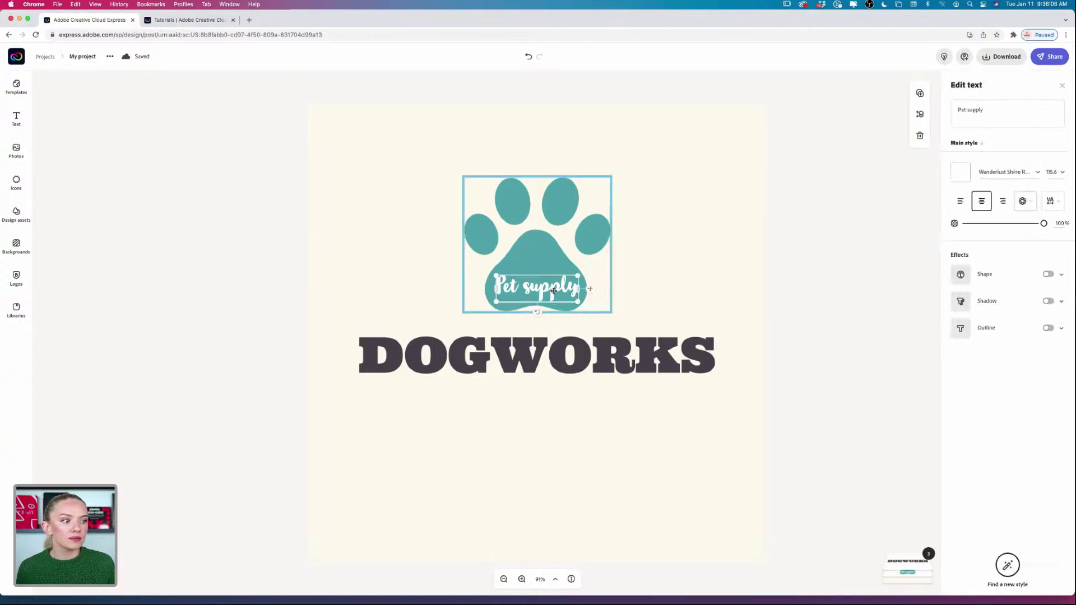
Group the paw graphic with the DOGWORKS text and move the group down toward the middle of the canvas
left_click(540, 258)
left_click(551, 289)
left_click(611, 366, "shift")
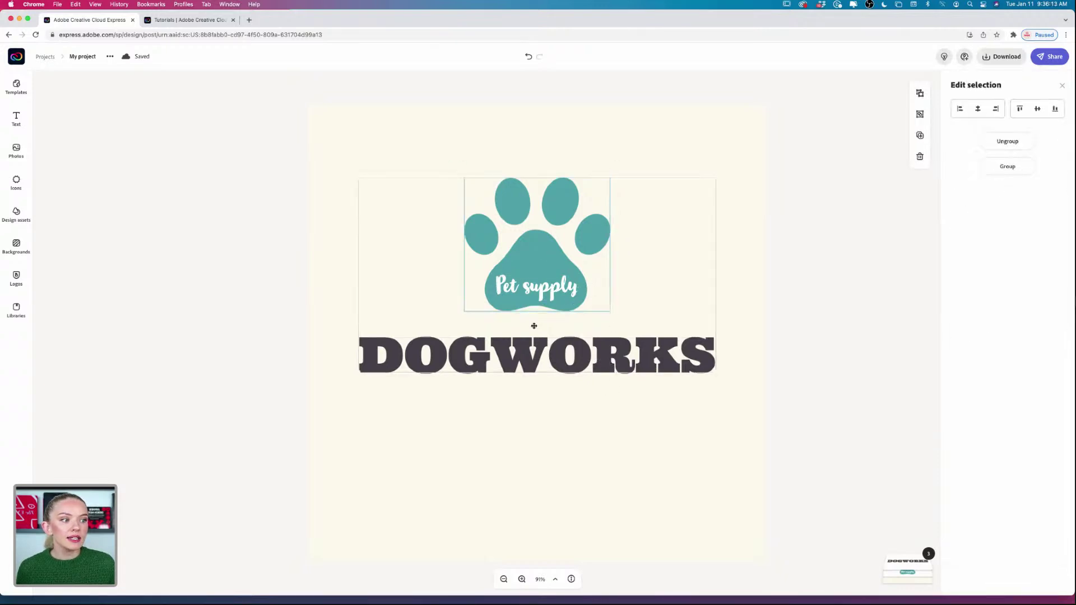
left_click(1006, 170)
left_click_drag(547, 264, 546, 289)
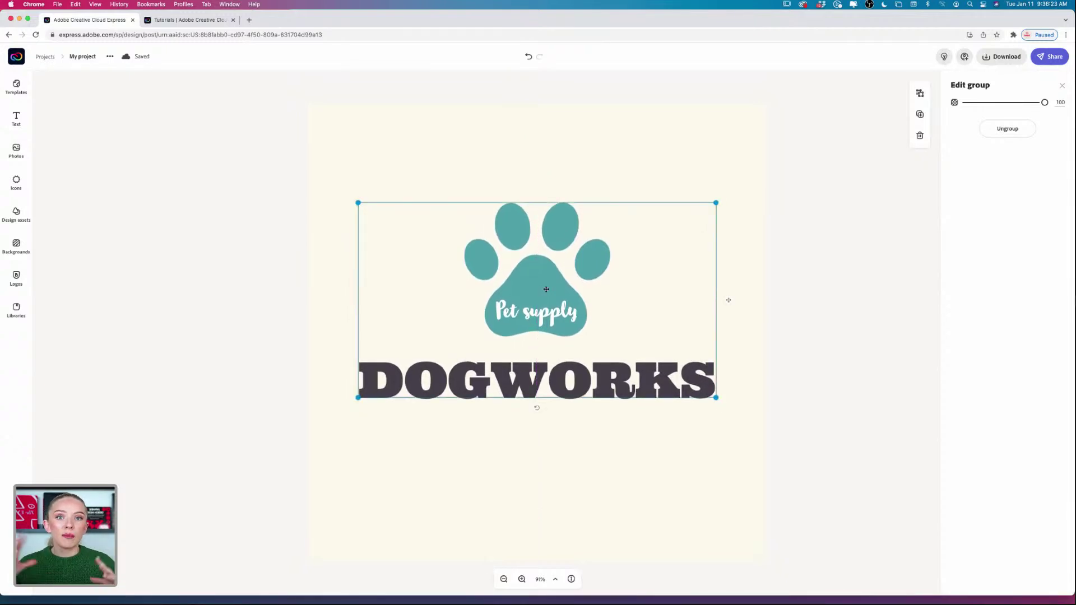
left_click(840, 320)
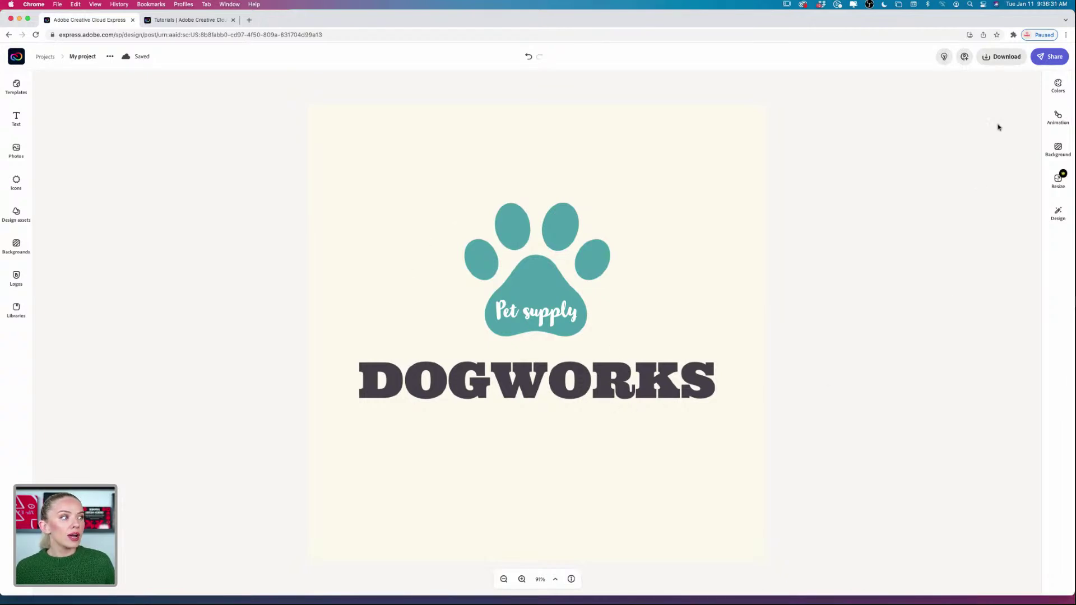
Download the DOGWORKS logo as a PNG with a transparent background
left_click(1003, 56)
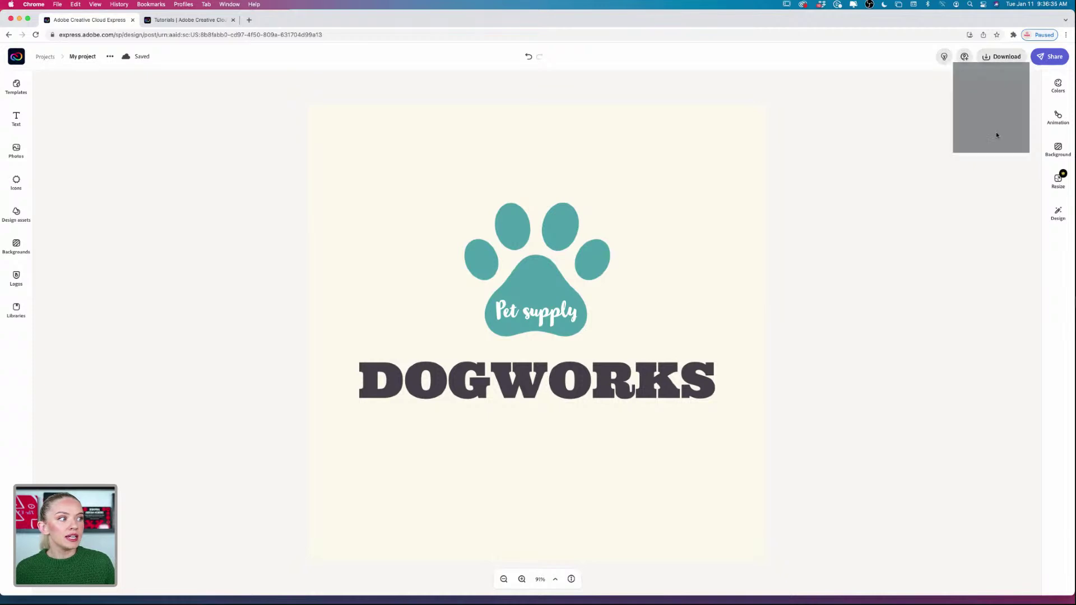
left_click(997, 135)
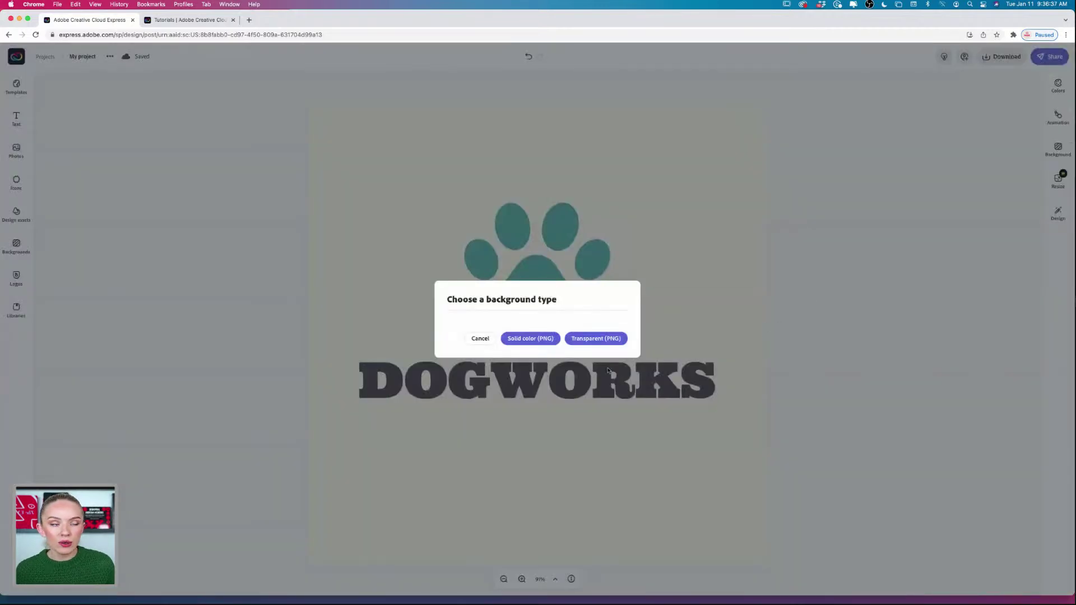
left_click(594, 339)
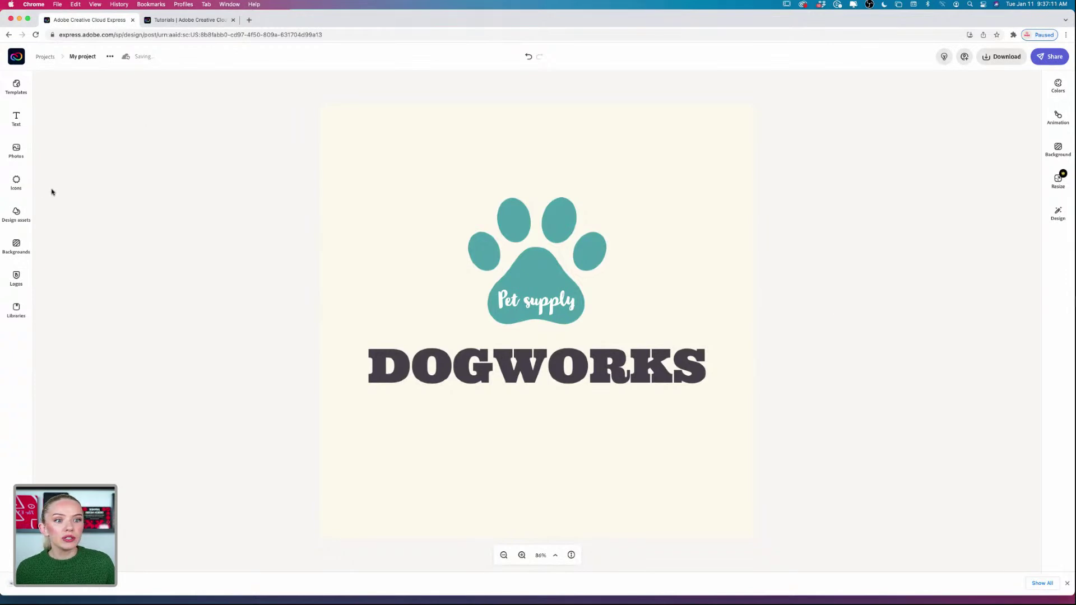
Look up the custom color codes of the paw icon and the canvas background
left_click(548, 272)
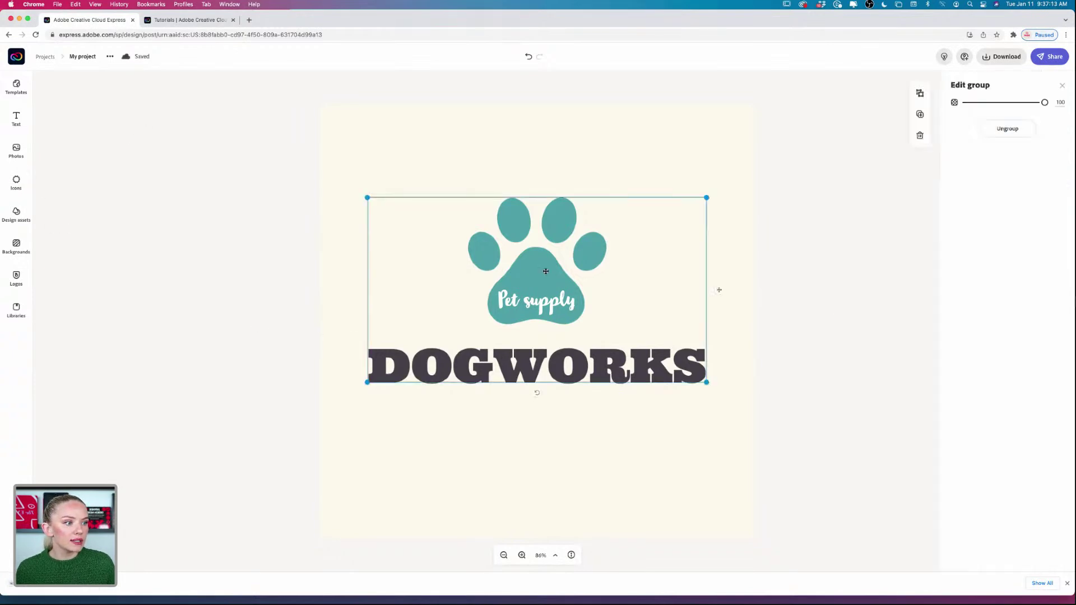
left_click(546, 271)
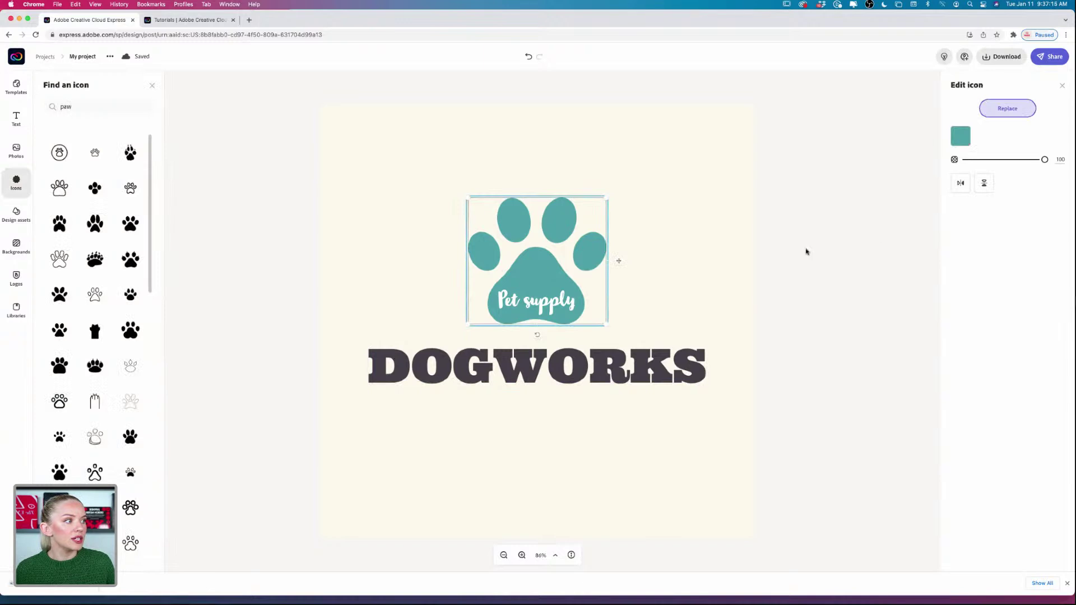
left_click(961, 135)
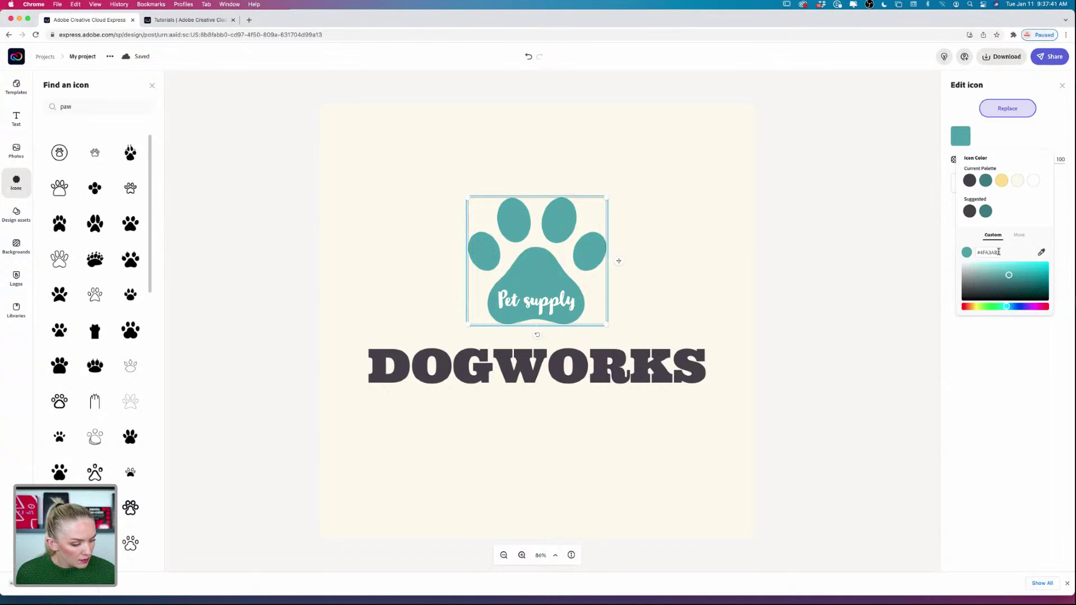
left_click(637, 285)
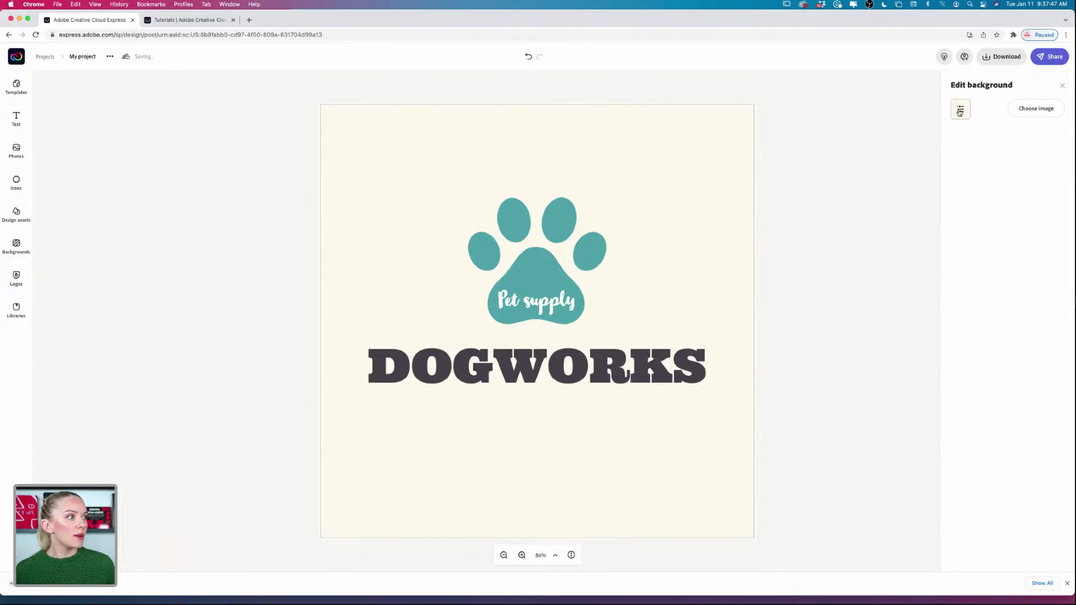
left_click(960, 112)
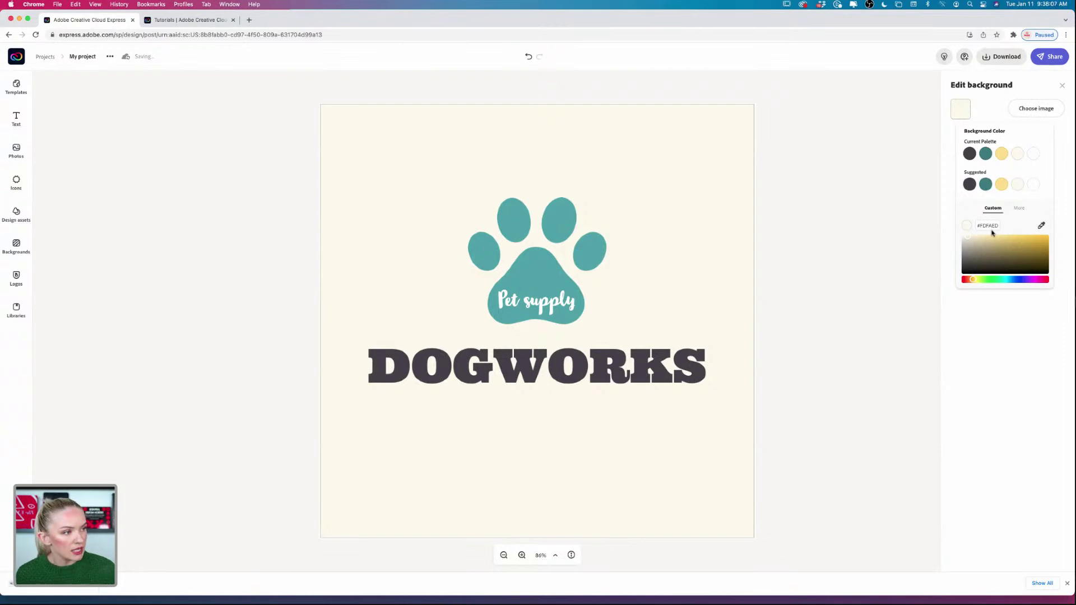
Look up the custom color code of the DOGWORKS text inside the group, and deselect the text
left_click(640, 371)
left_click(640, 371)
left_click(640, 370)
left_click(641, 370)
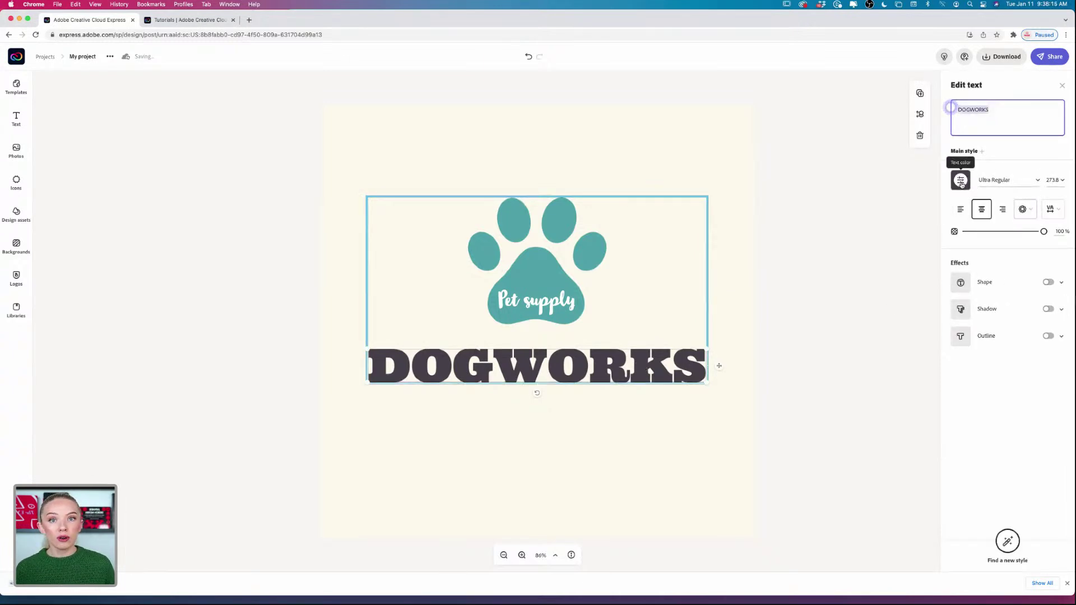
left_click(961, 181)
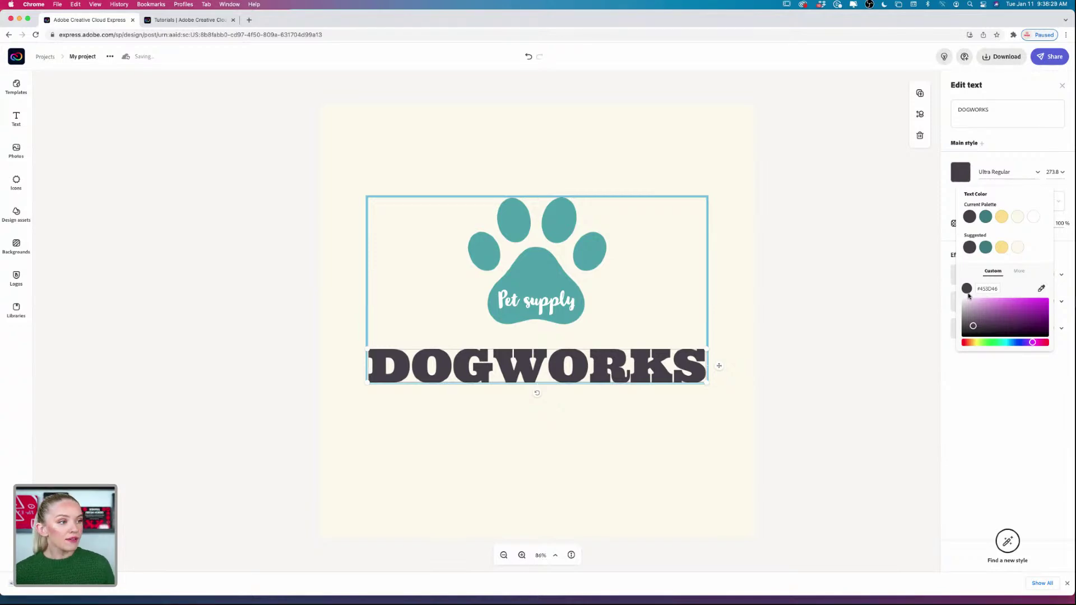
left_click(231, 233)
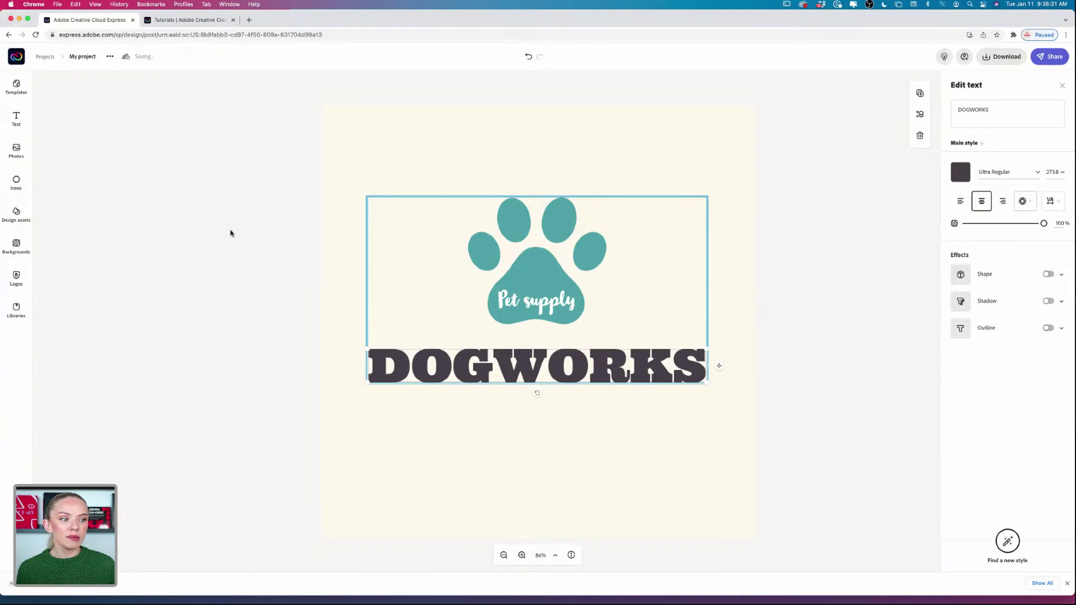
left_click(230, 233)
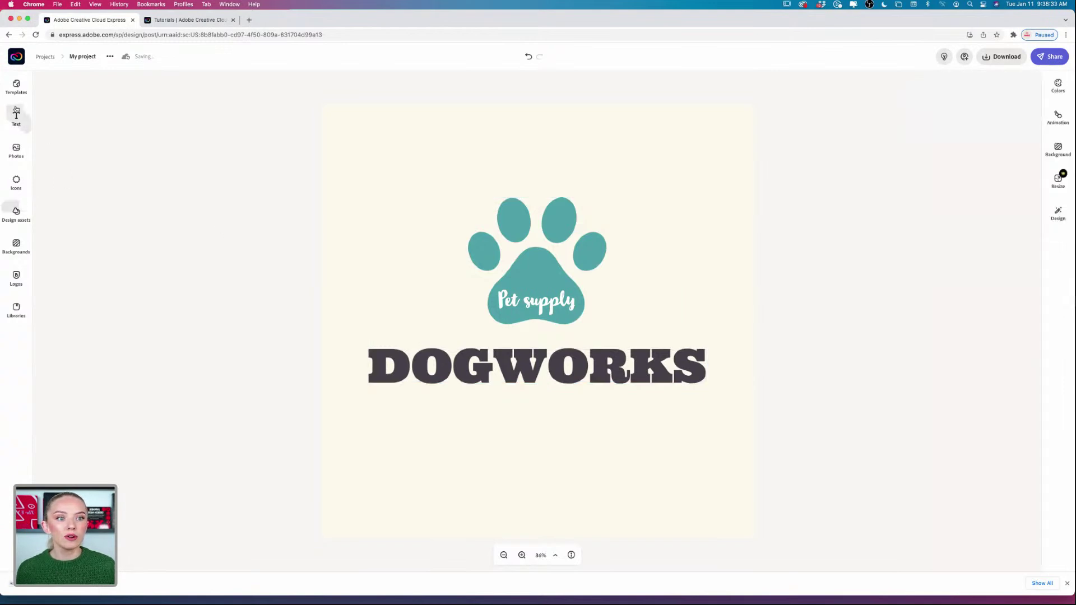
View the Brands page from the projects overview, and reopen My project from the project list
left_click(45, 58)
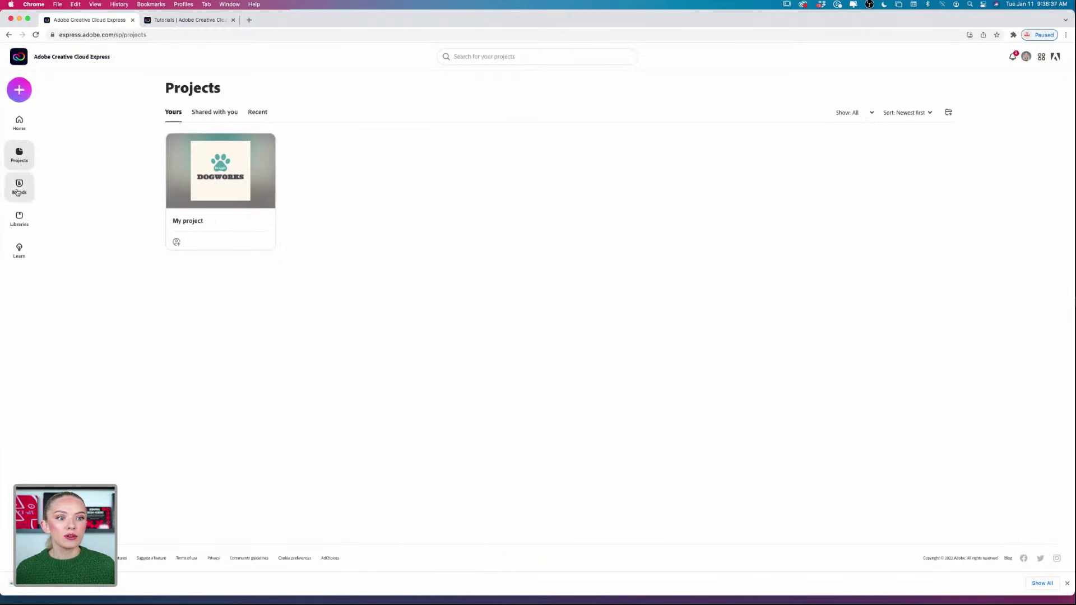
left_click(17, 191)
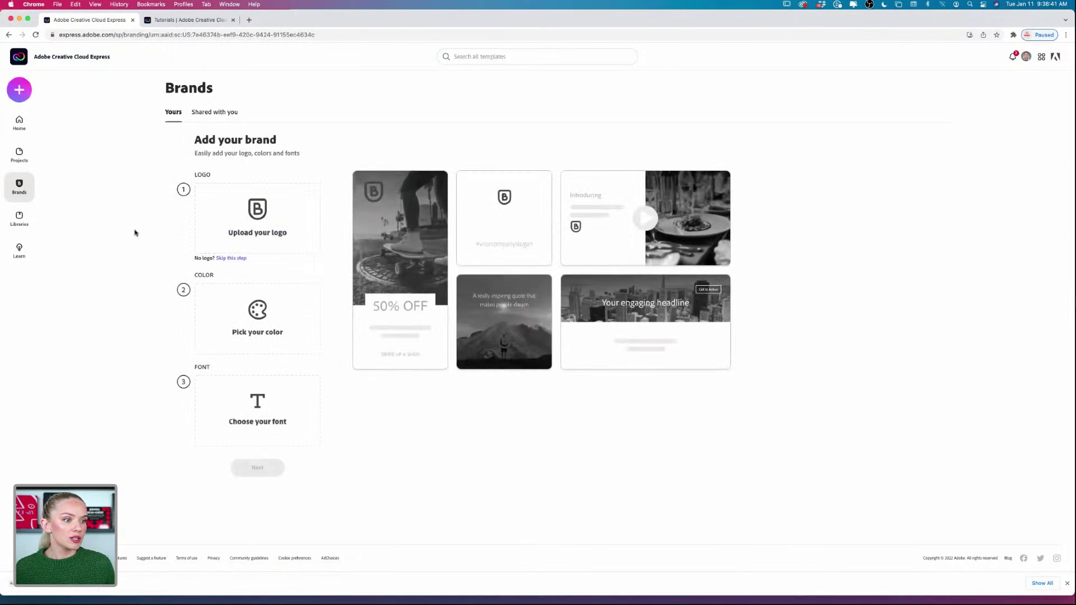
left_click(19, 155)
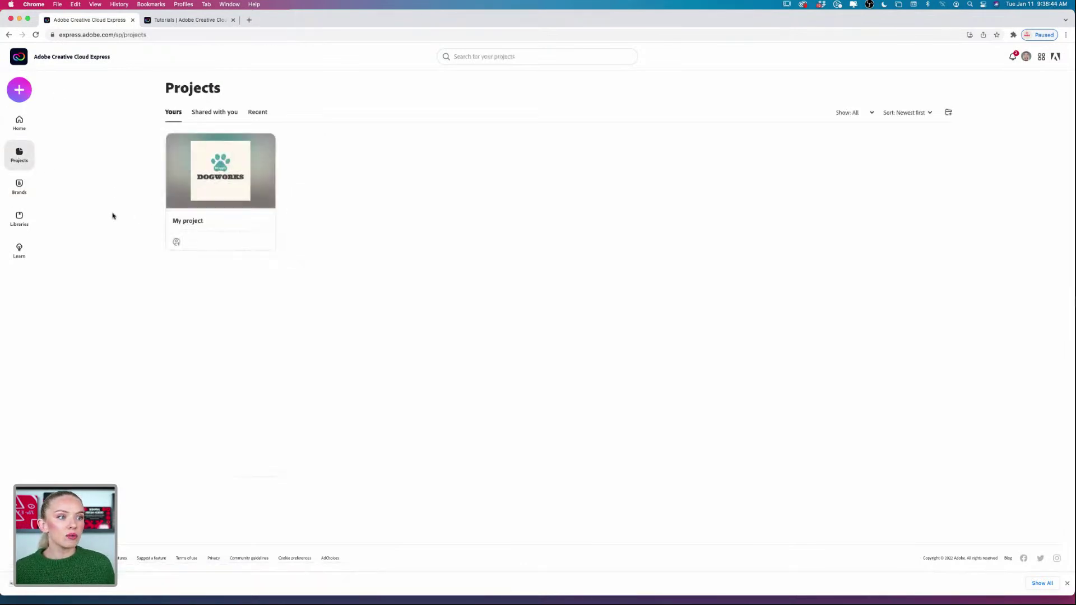
left_click(235, 187)
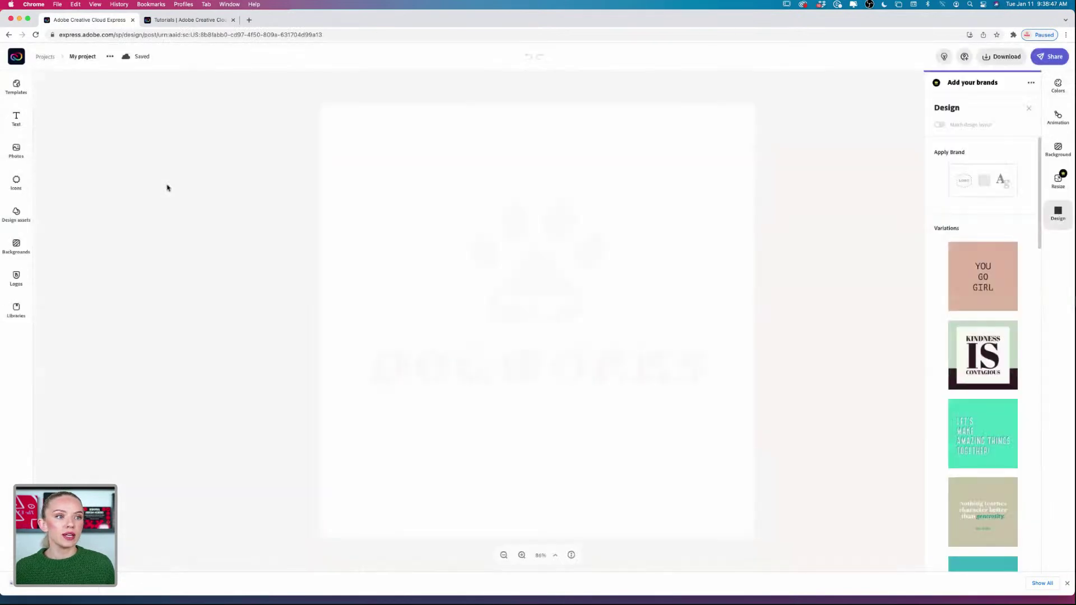
Select the DOGWORKS text inside the logo group to check its font
left_click(502, 364)
left_click(502, 364)
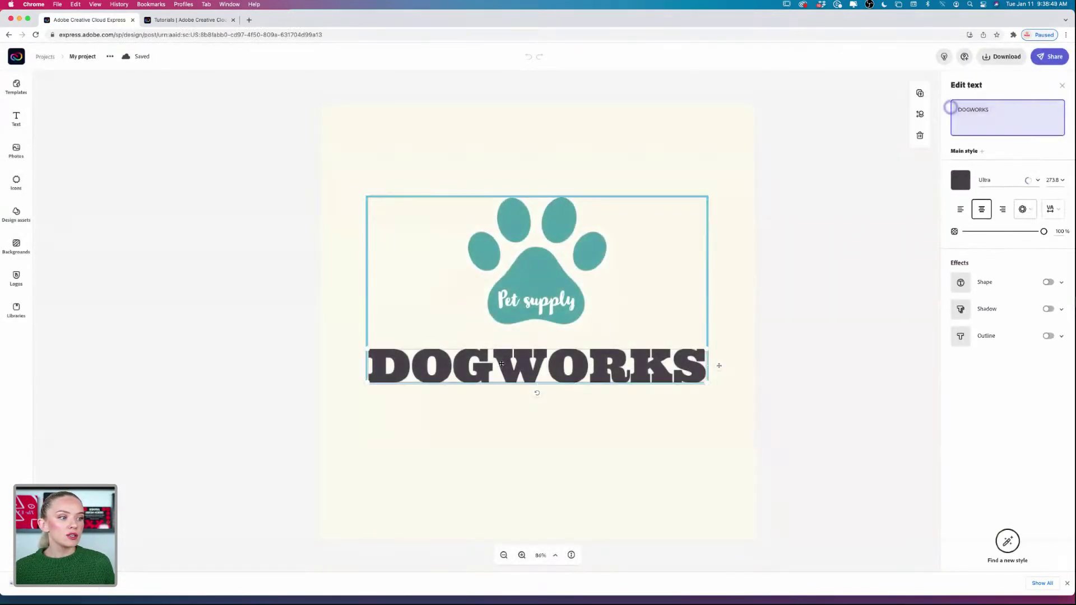
left_click(508, 367)
left_click(509, 367)
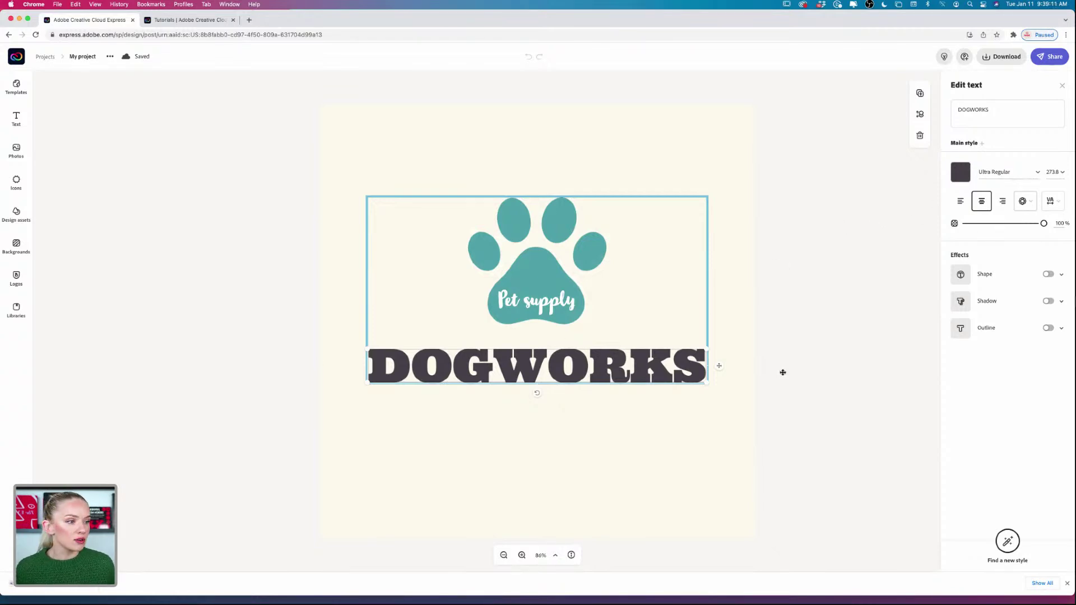
Leave My project and open the Brands page for adding a brand
left_click(44, 56)
left_click(24, 191)
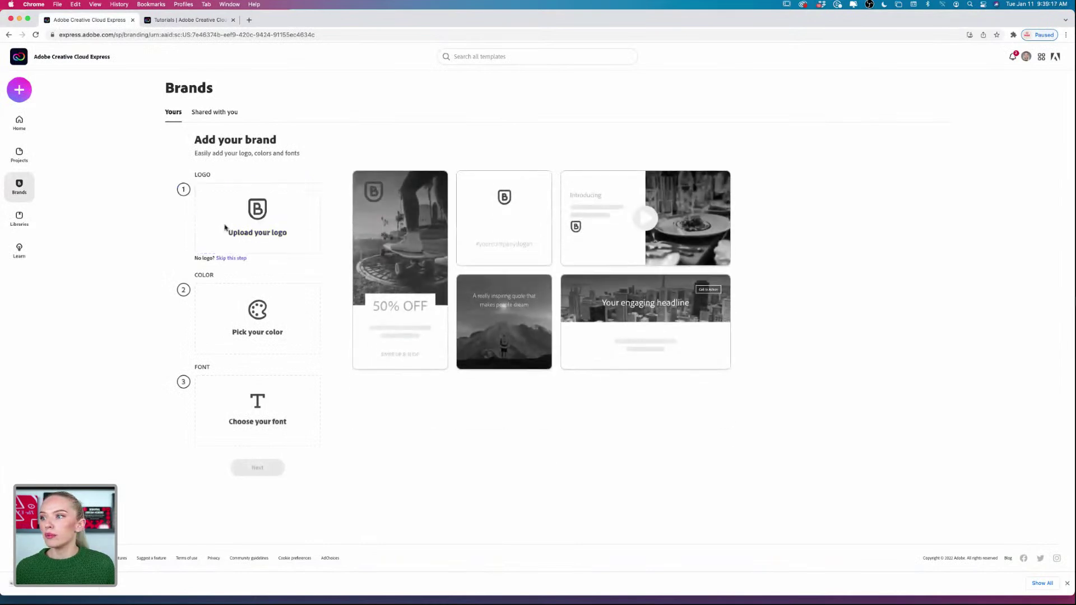
left_click(224, 226)
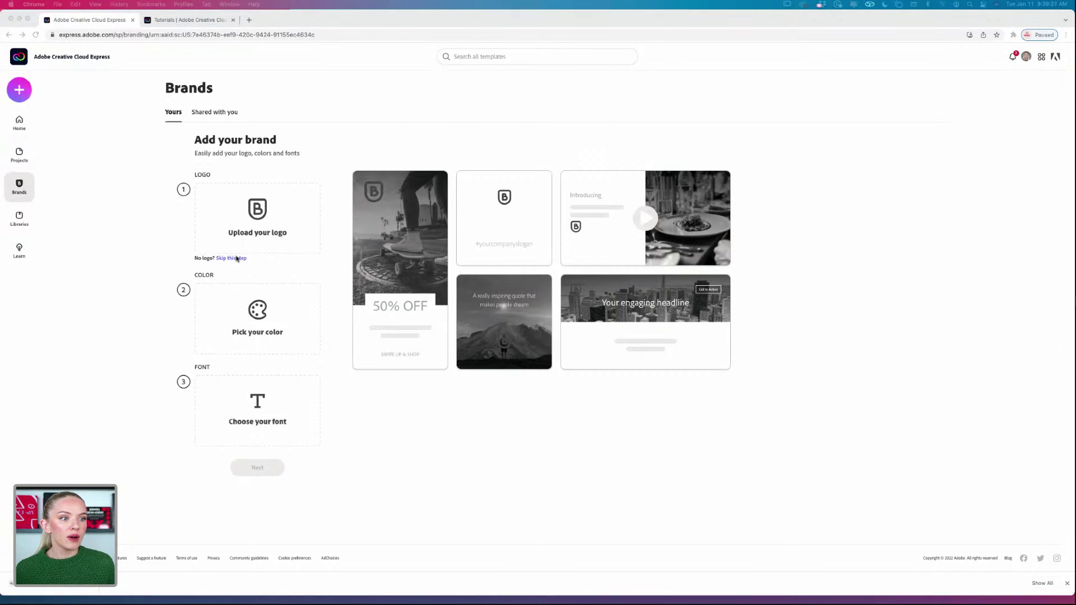
left_click(255, 219)
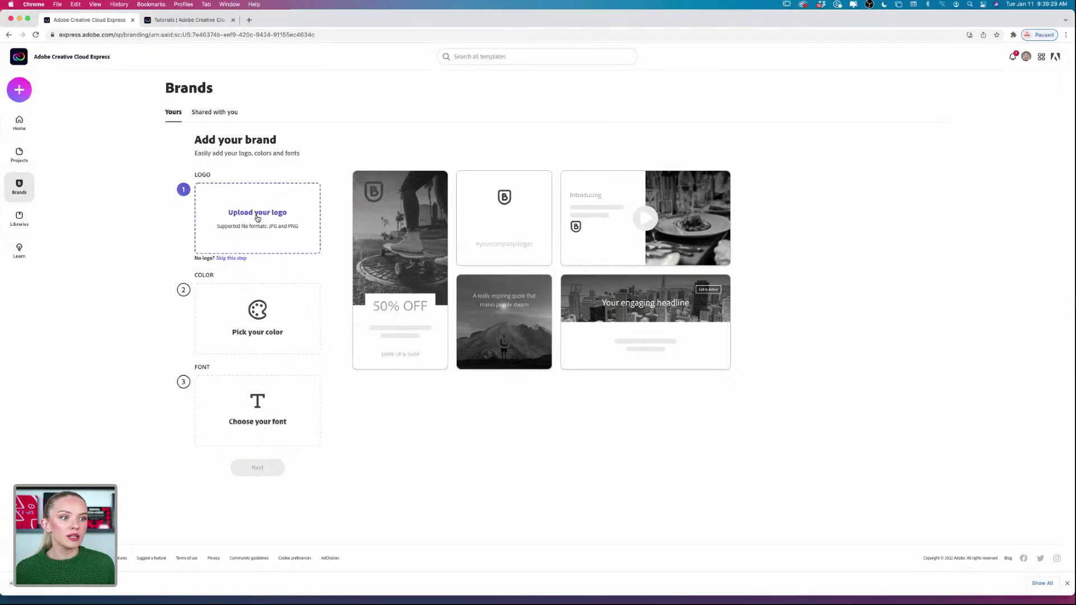
left_click(257, 218)
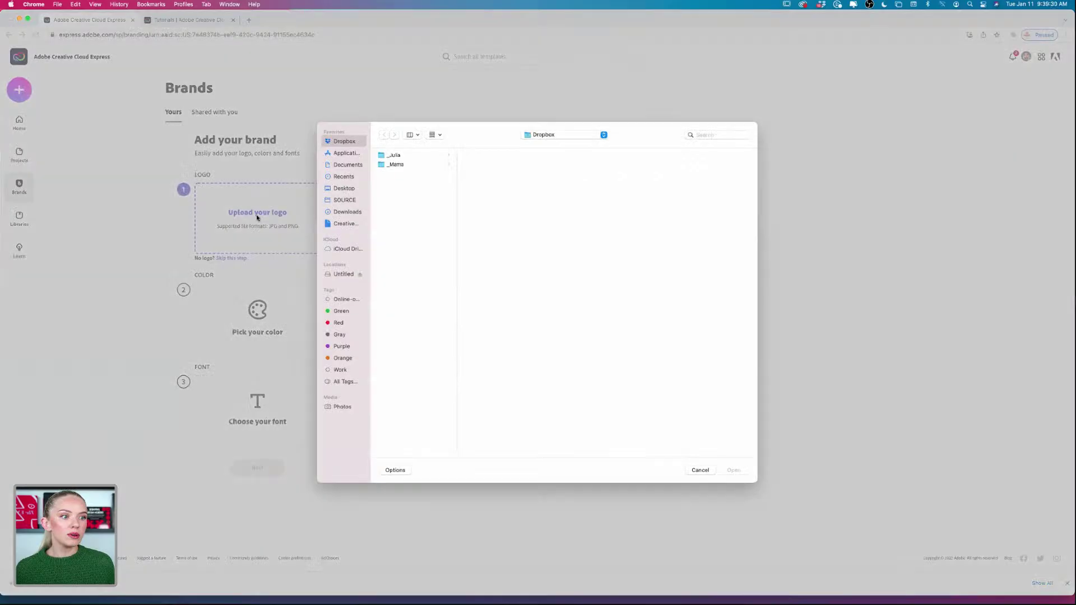
left_click(344, 213)
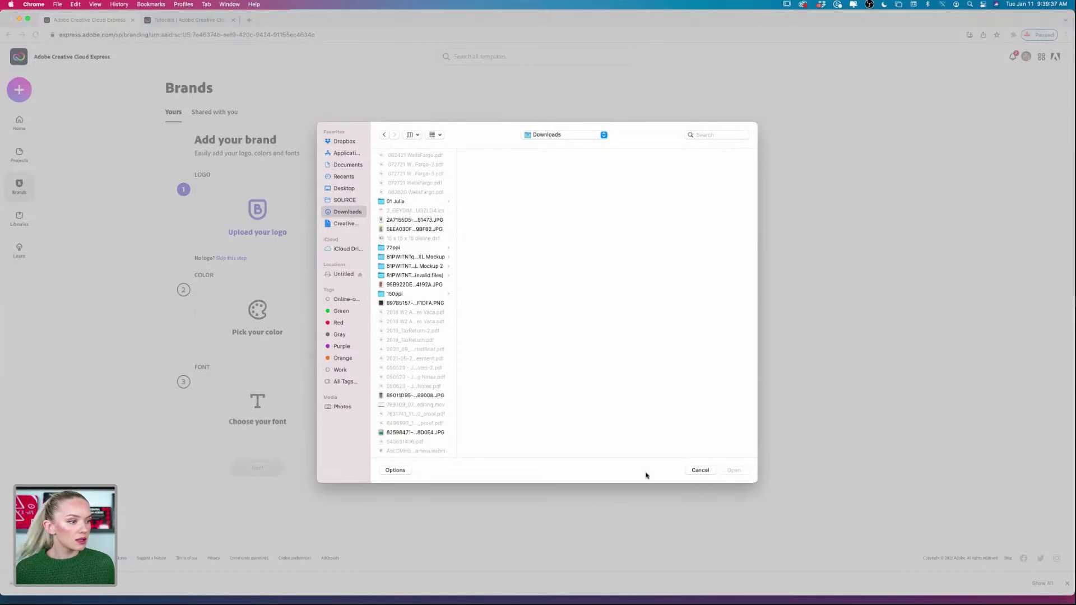
left_click(701, 471)
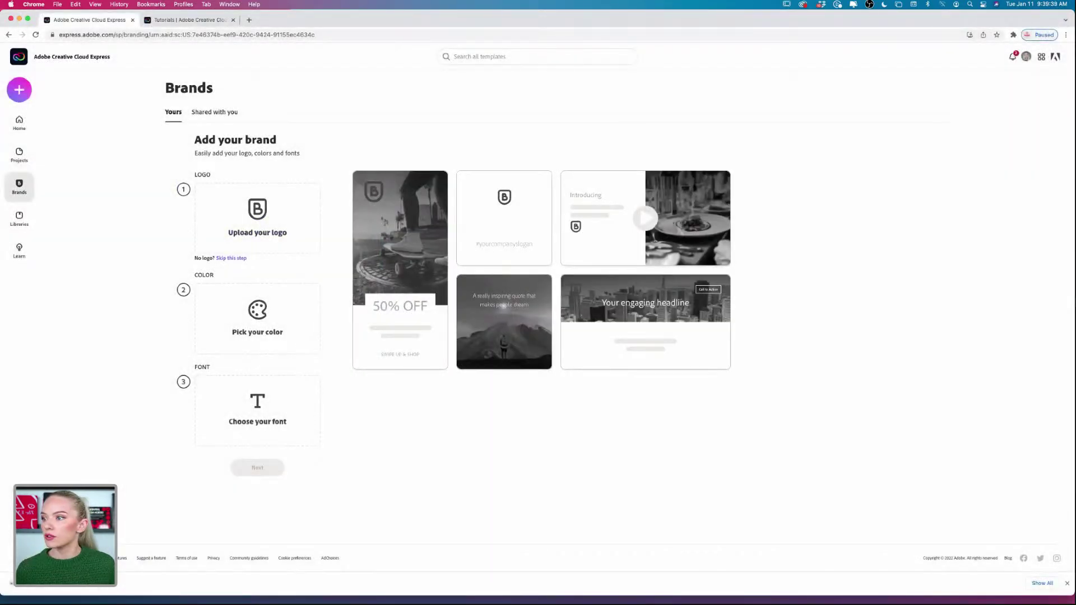
left_click_drag(0, 283, 262, 219)
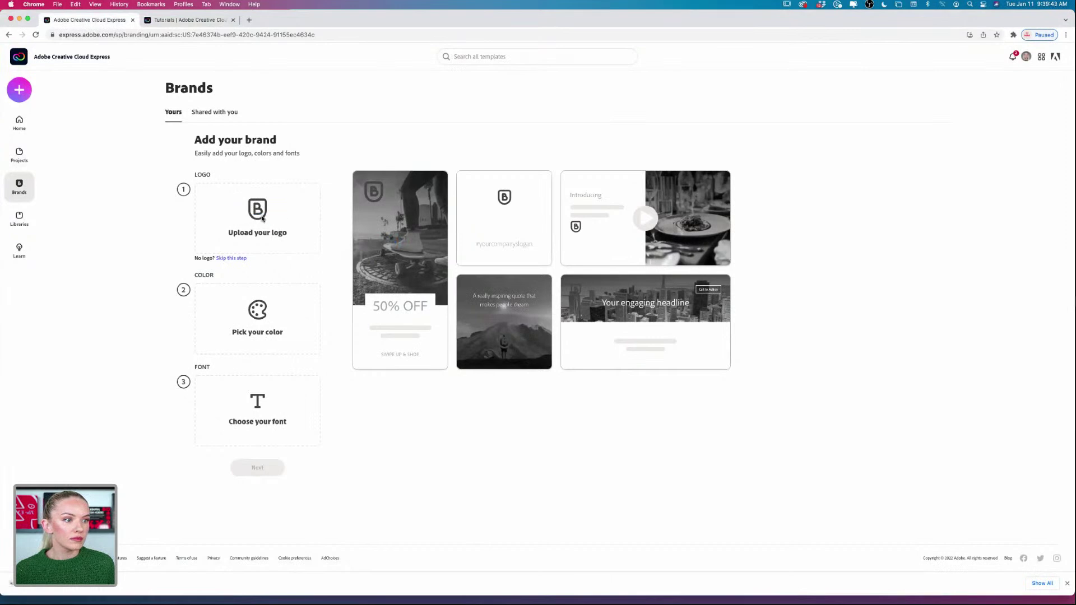
left_click(262, 219)
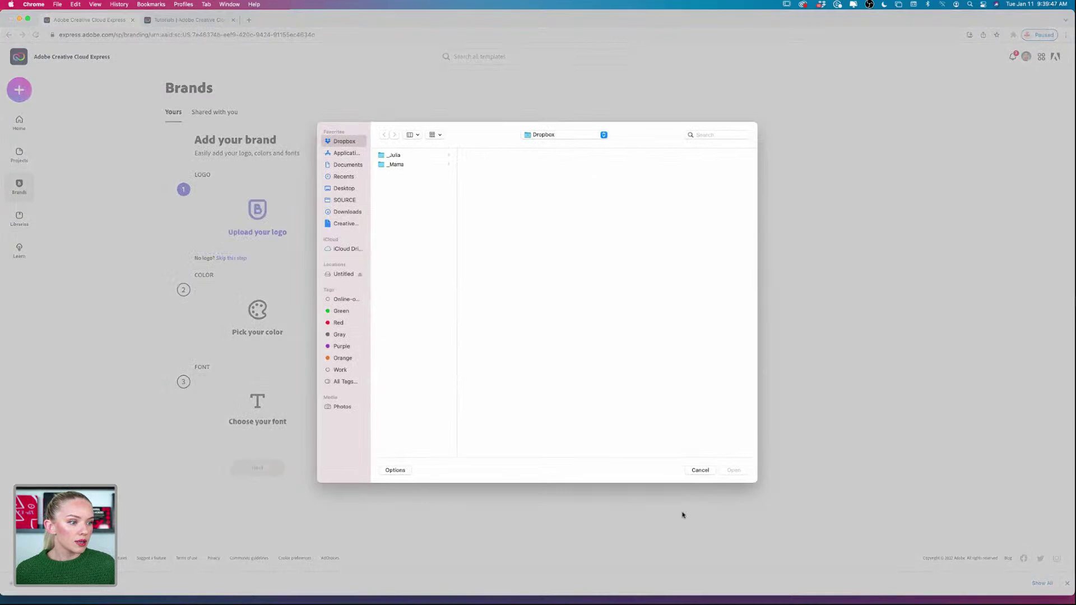
left_click(701, 470)
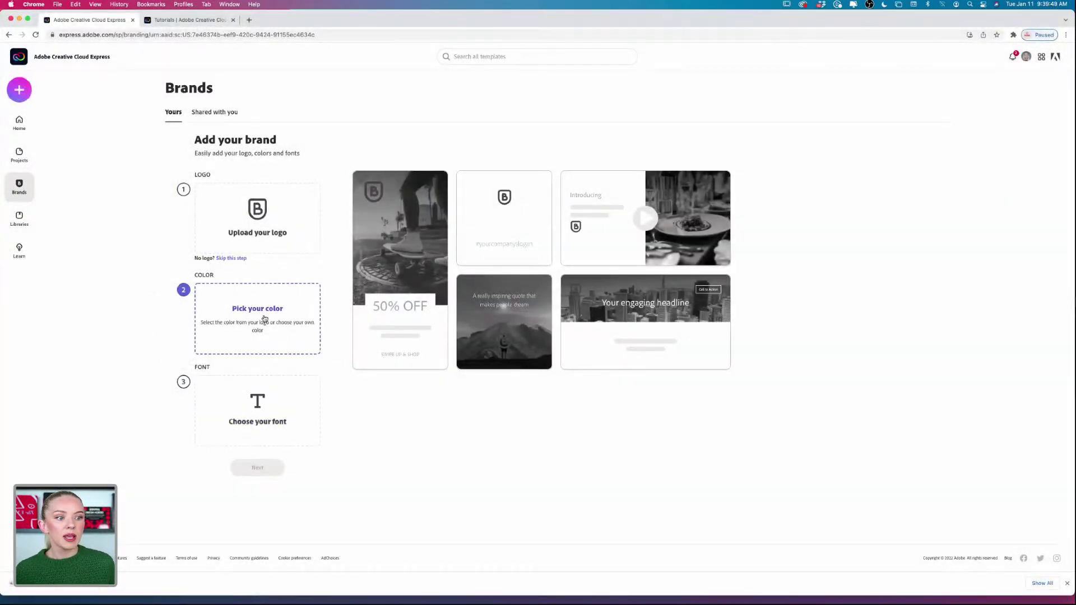
Set the brand color to #4FA3AB and save it
left_click(264, 316)
double_click(357, 276)
key("BackSpace")
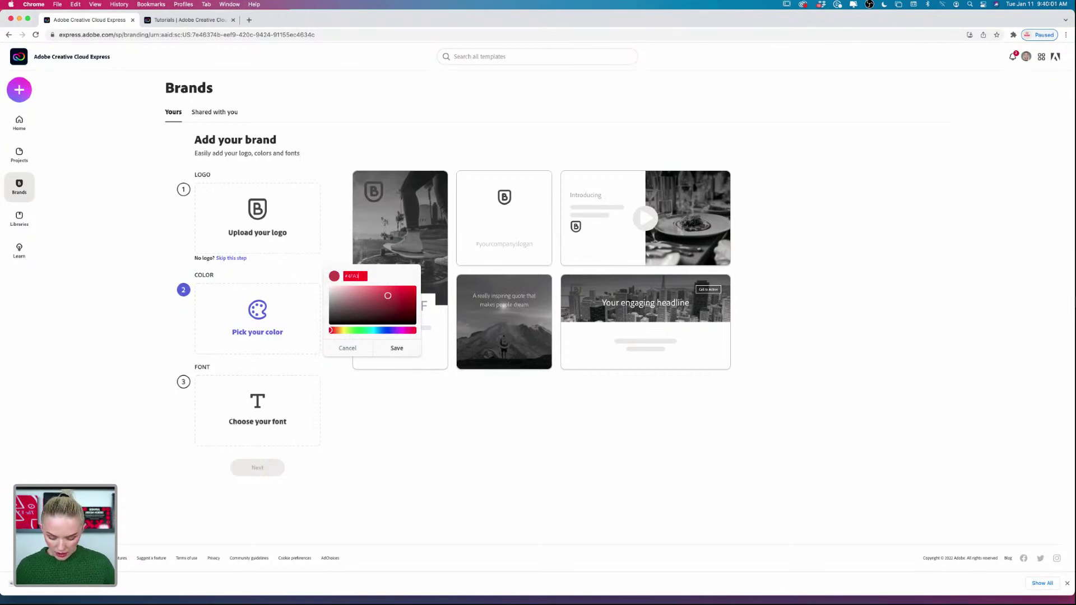
type("B")
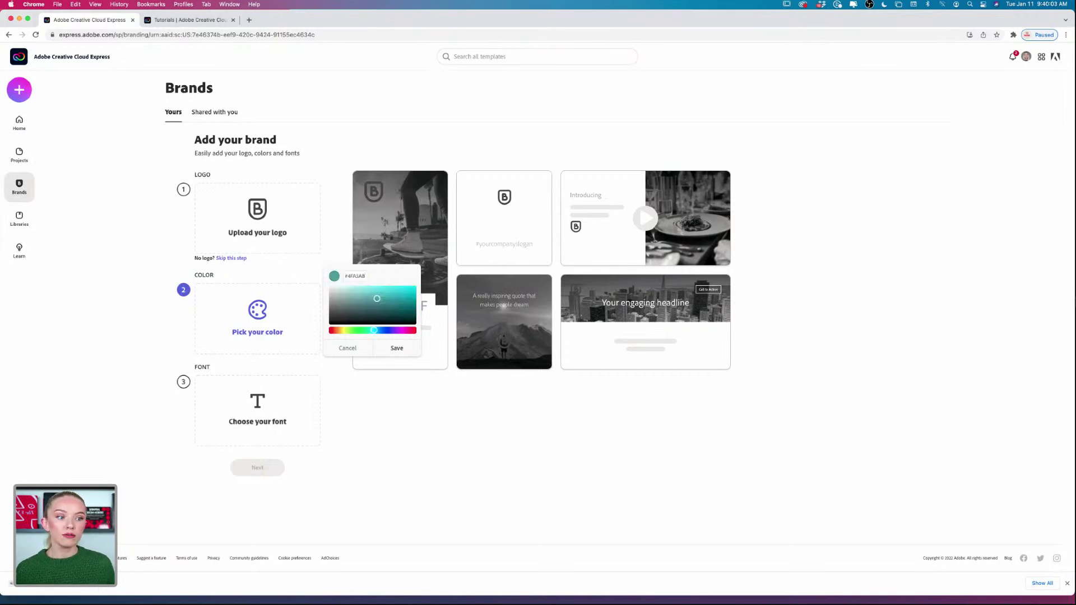
left_click(396, 350)
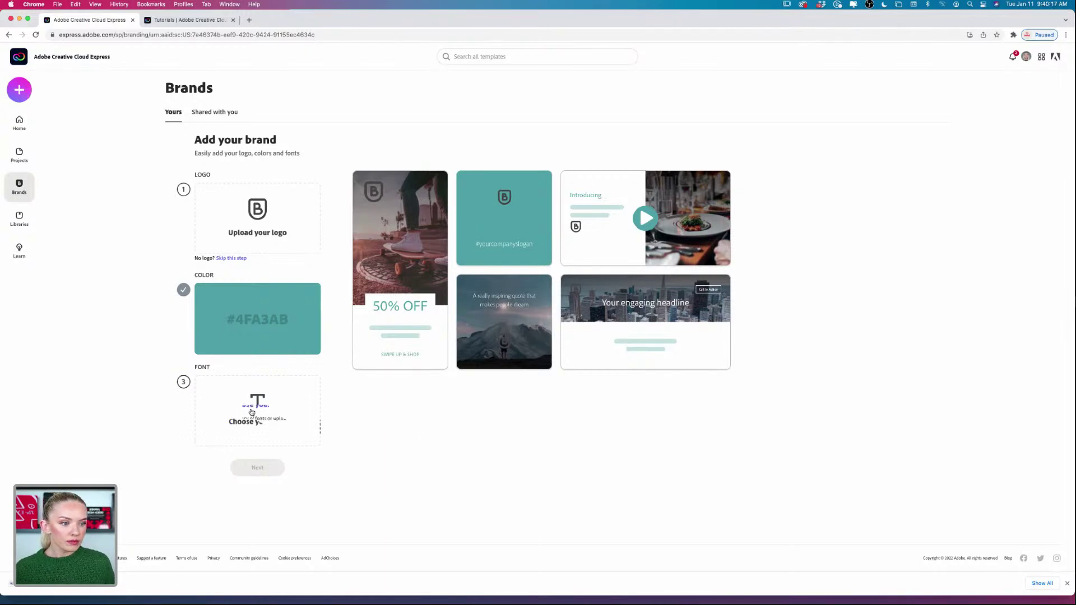
Set the brand font to Lato Bold from the Modern fonts
left_click(256, 412)
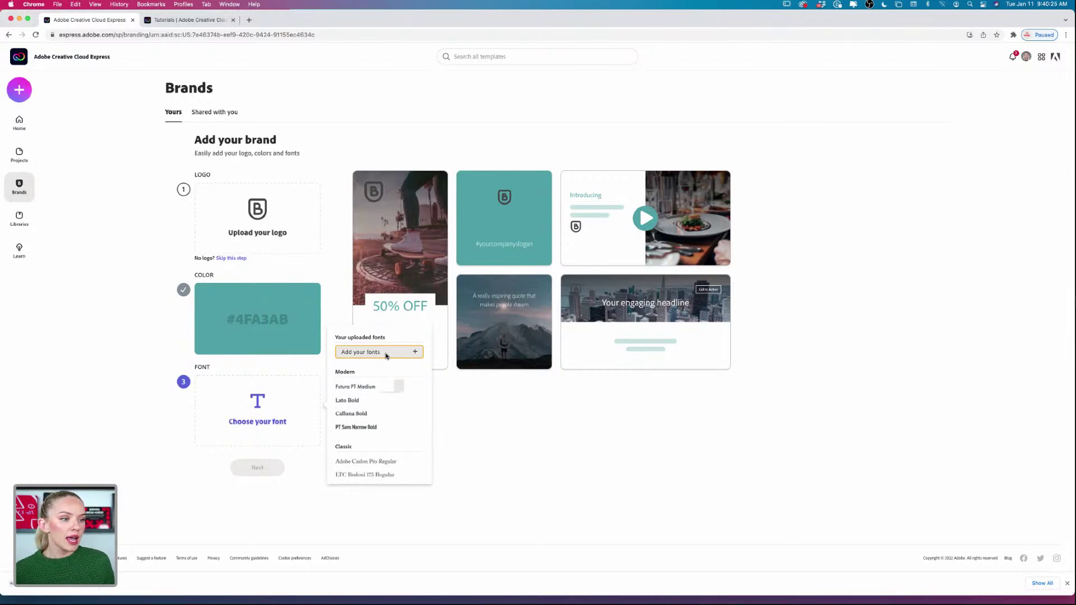
scroll(390, 389, "down", 5)
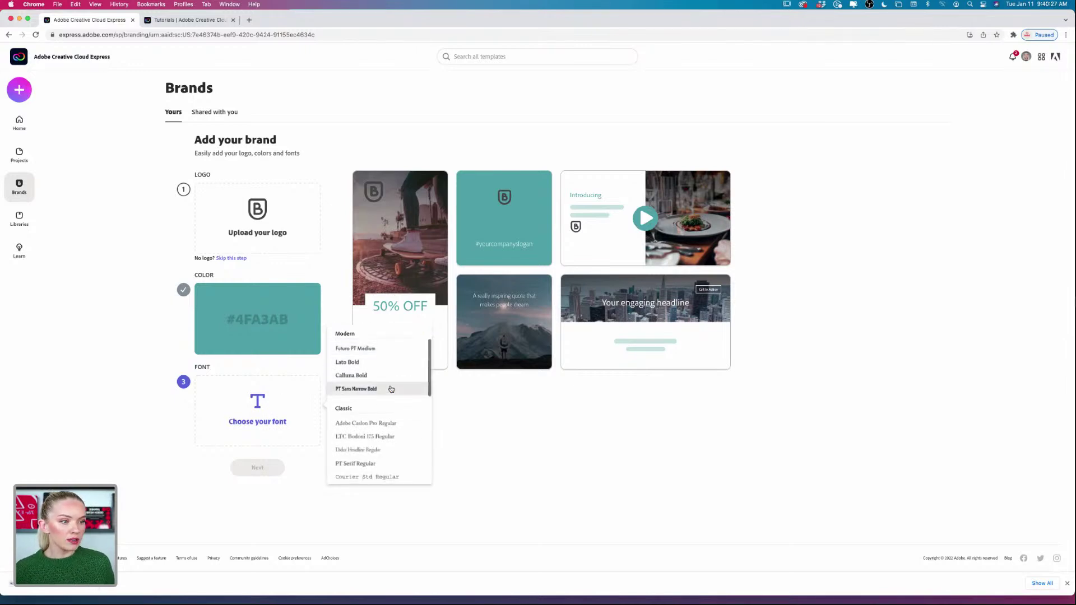
scroll(391, 389, "down", 2)
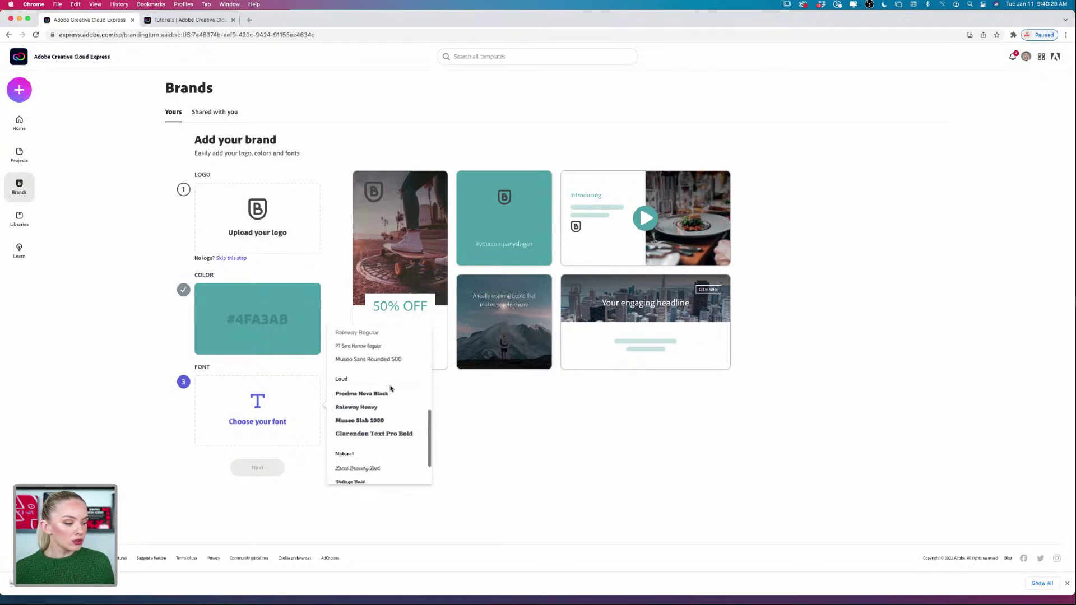
scroll(391, 389, "down", 2)
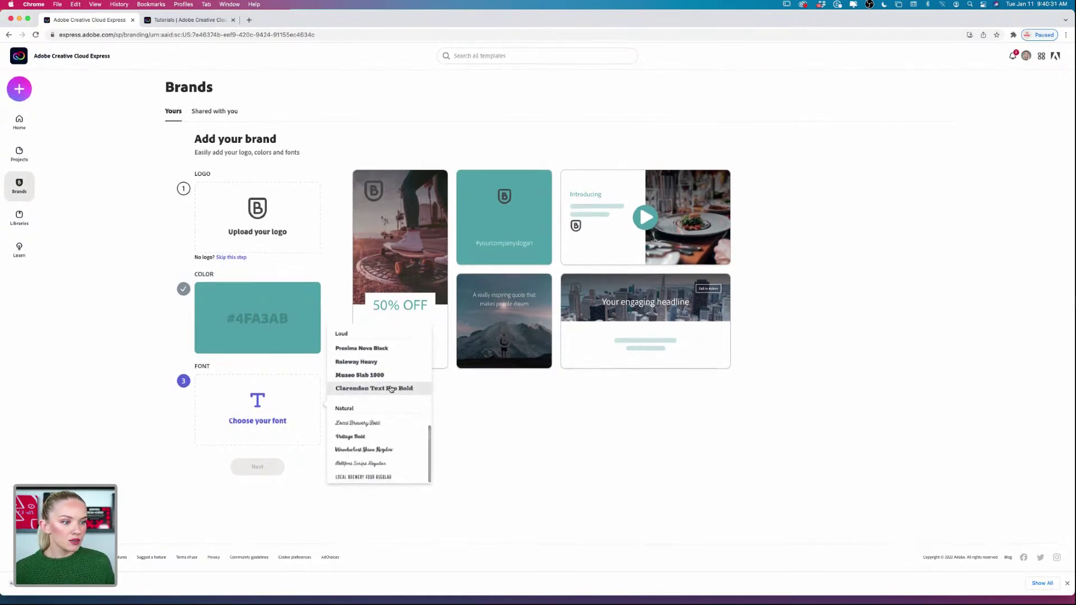
scroll(382, 412, "up", 4)
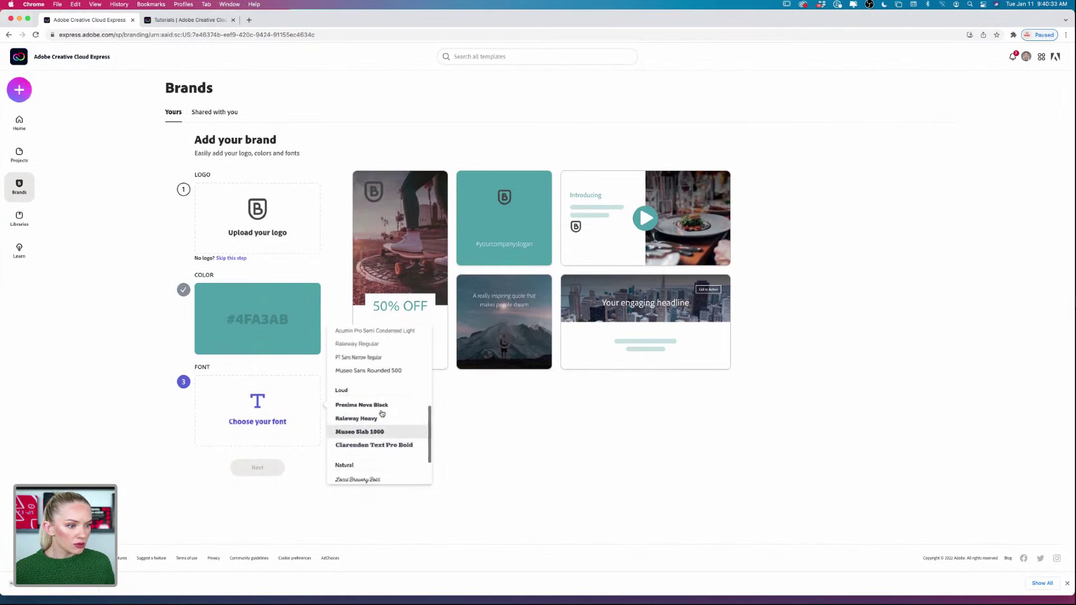
scroll(382, 414, "up", 3)
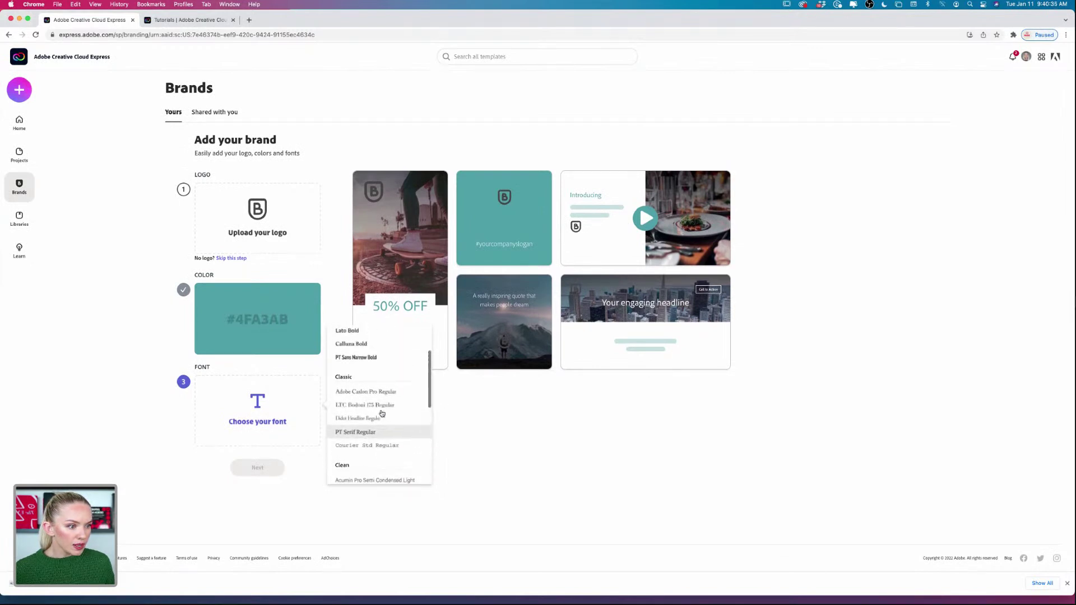
scroll(382, 414, "up", 2)
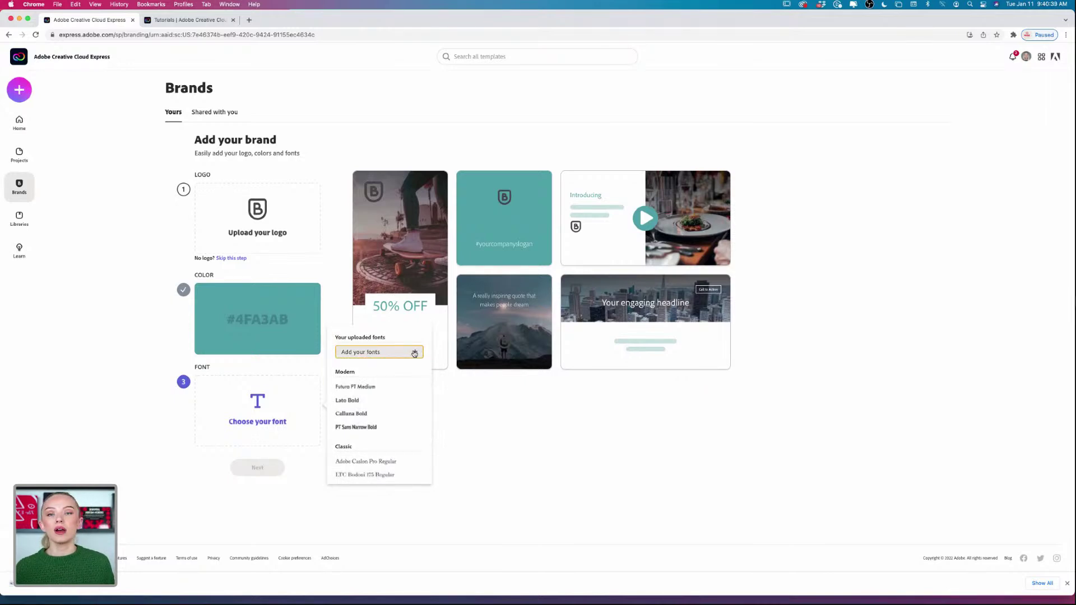
left_click(354, 402)
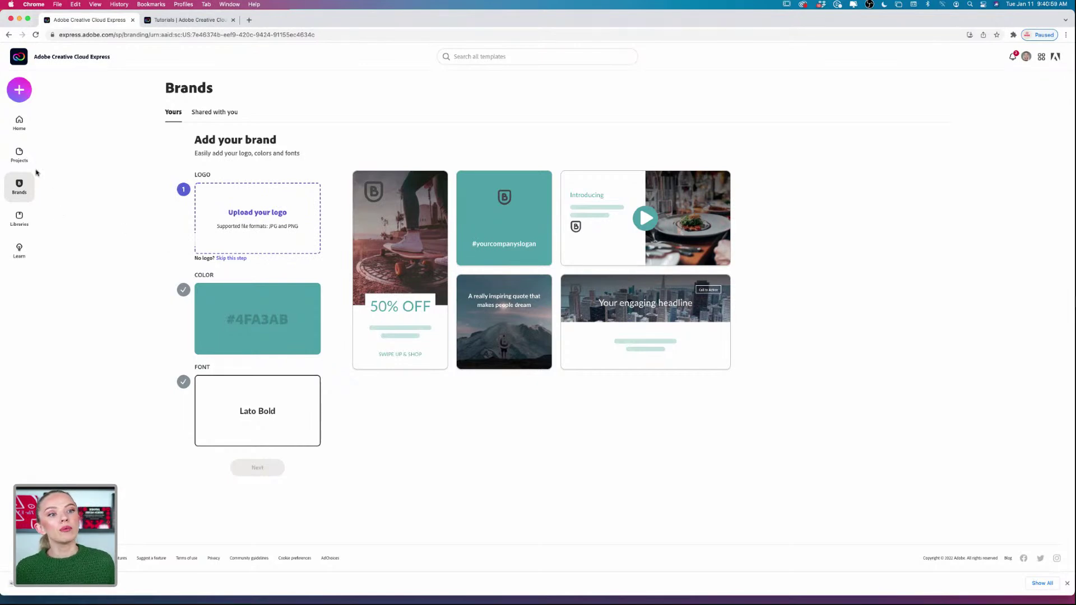
Create a new flyer and search the flyer templates for "pet"
left_click(20, 91)
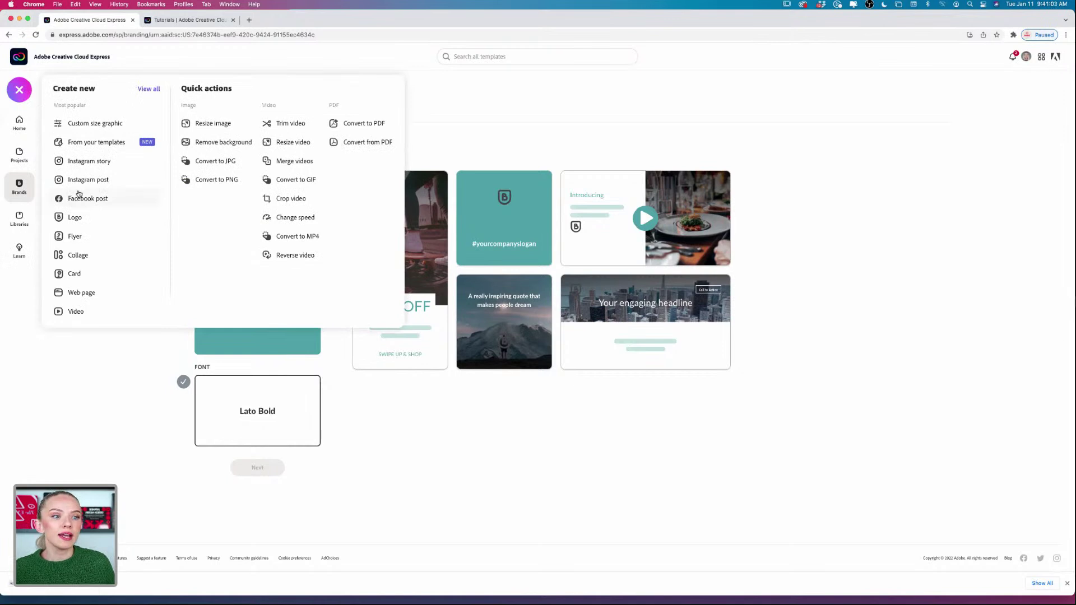
left_click(73, 237)
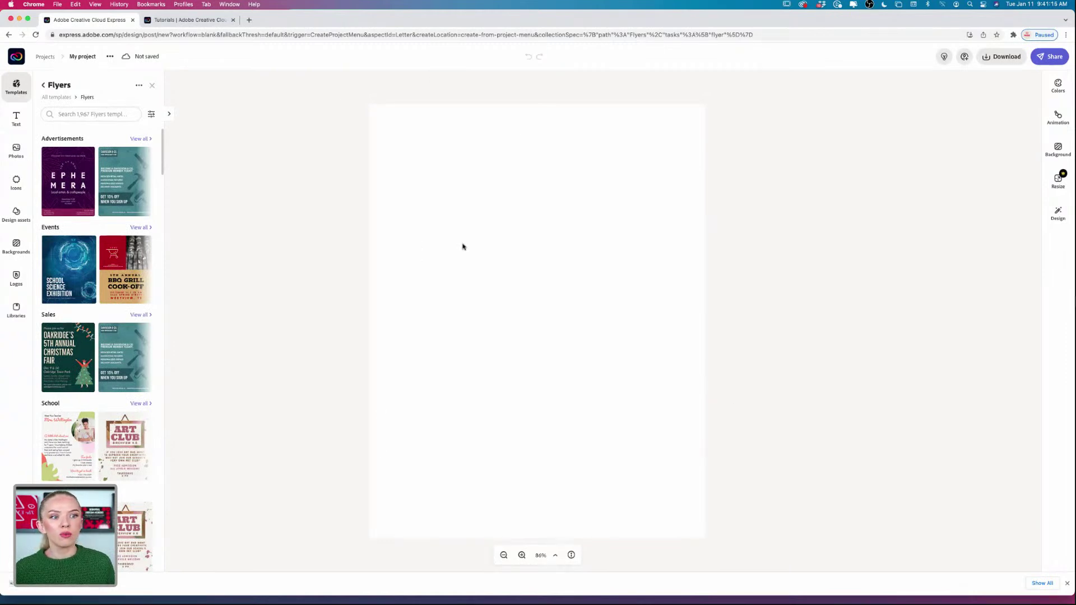
left_click(70, 115)
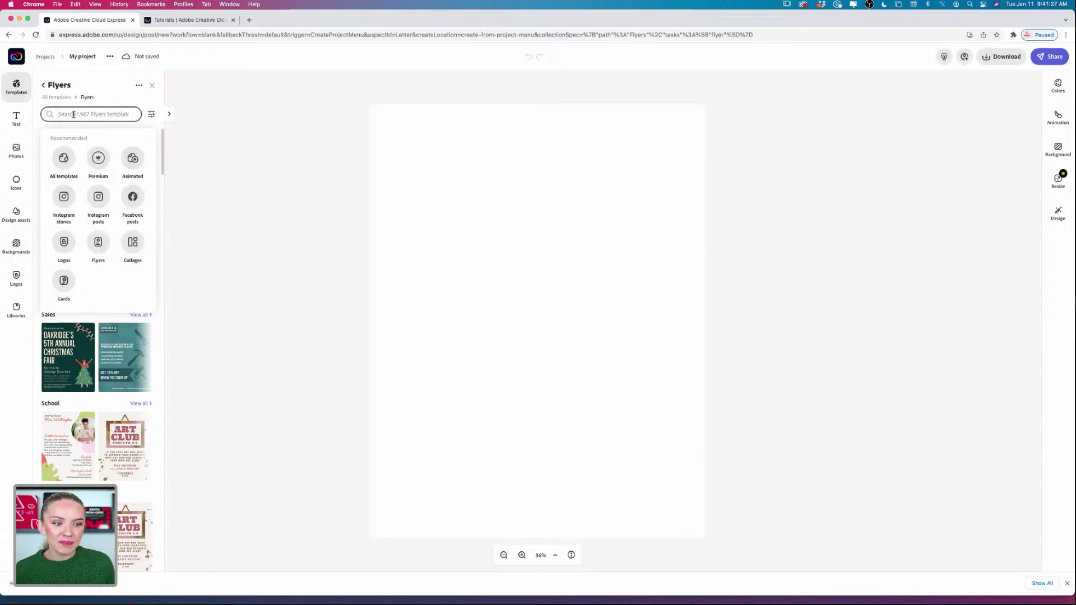
type("pet")
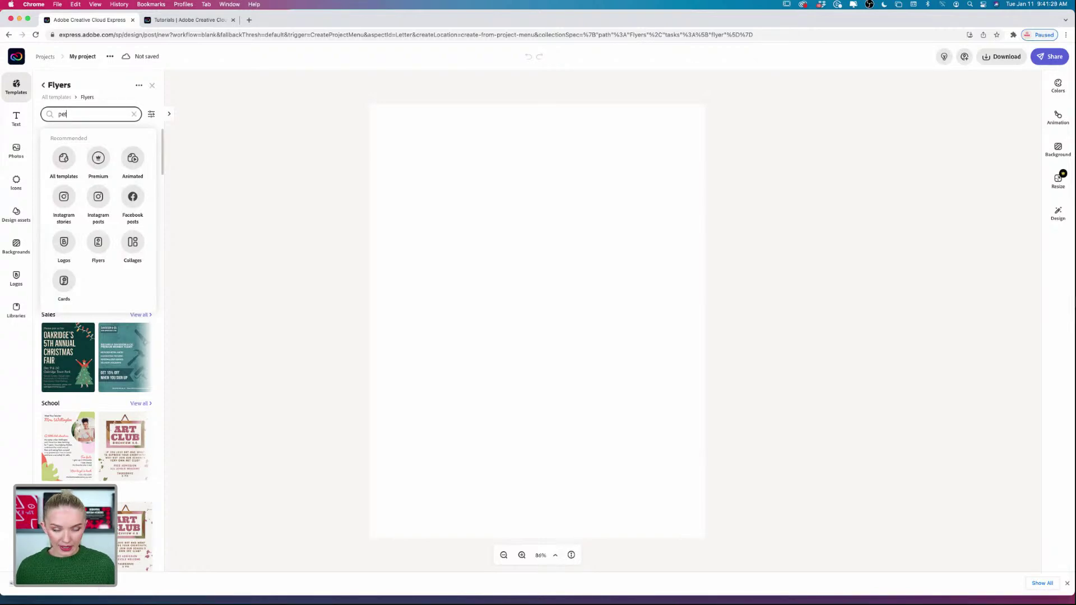
key("Return")
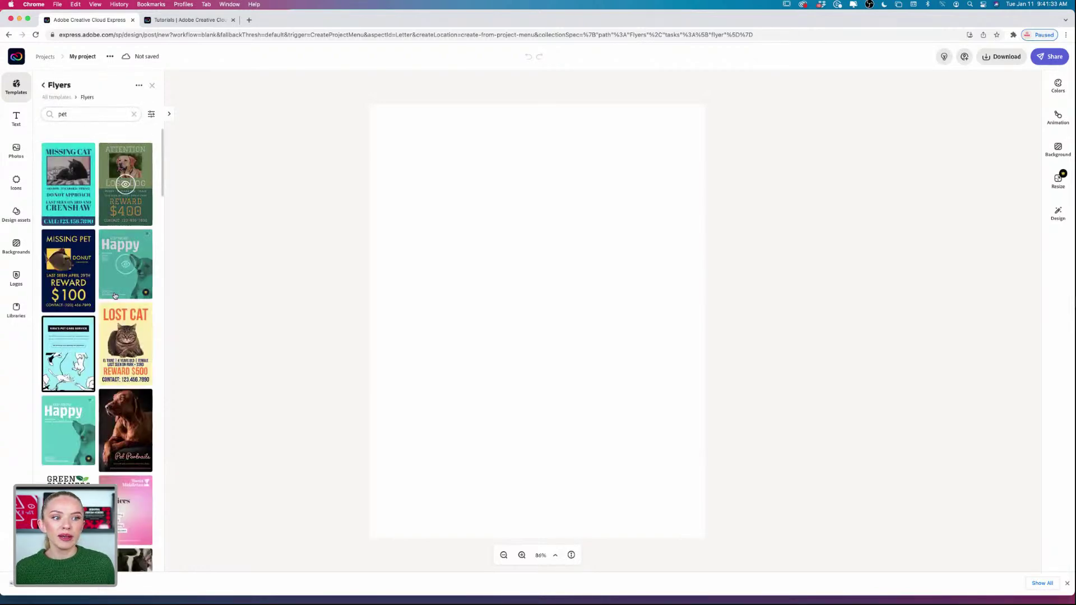
Search the flyer templates for "dog" and apply the pink Pooch Pamper grooming template with two dogs
scroll(114, 395, "down", 5)
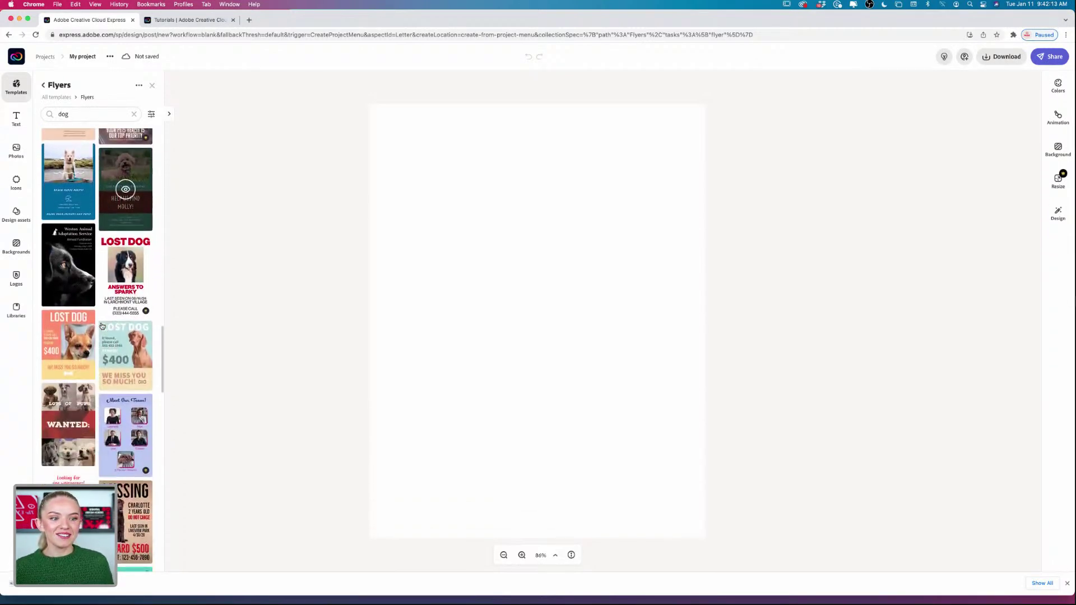
scroll(102, 327, "down", 5)
scroll(102, 326, "down", 10)
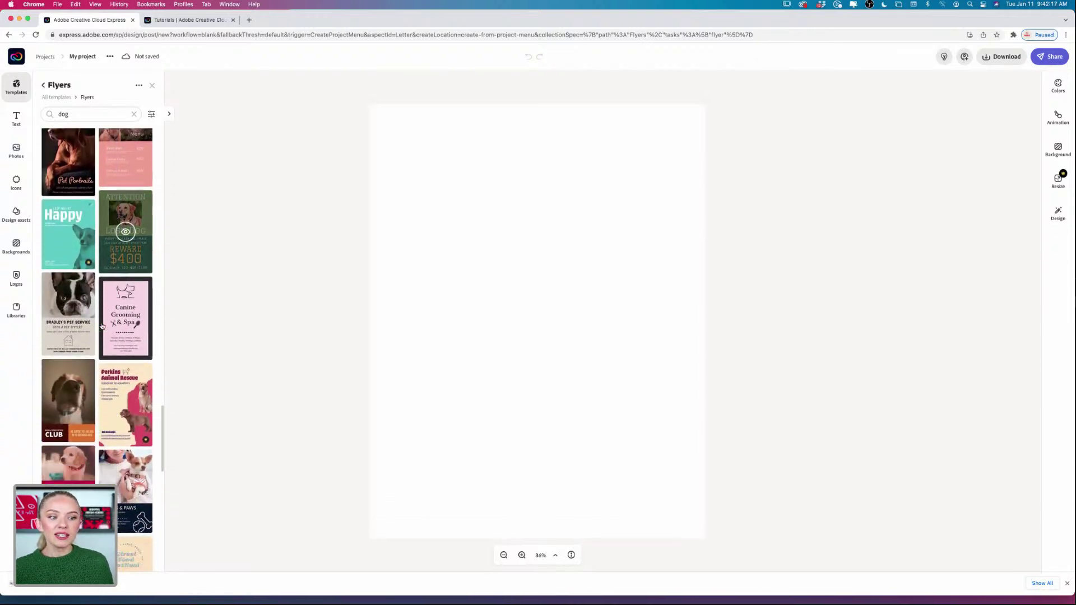
scroll(102, 326, "down", 5)
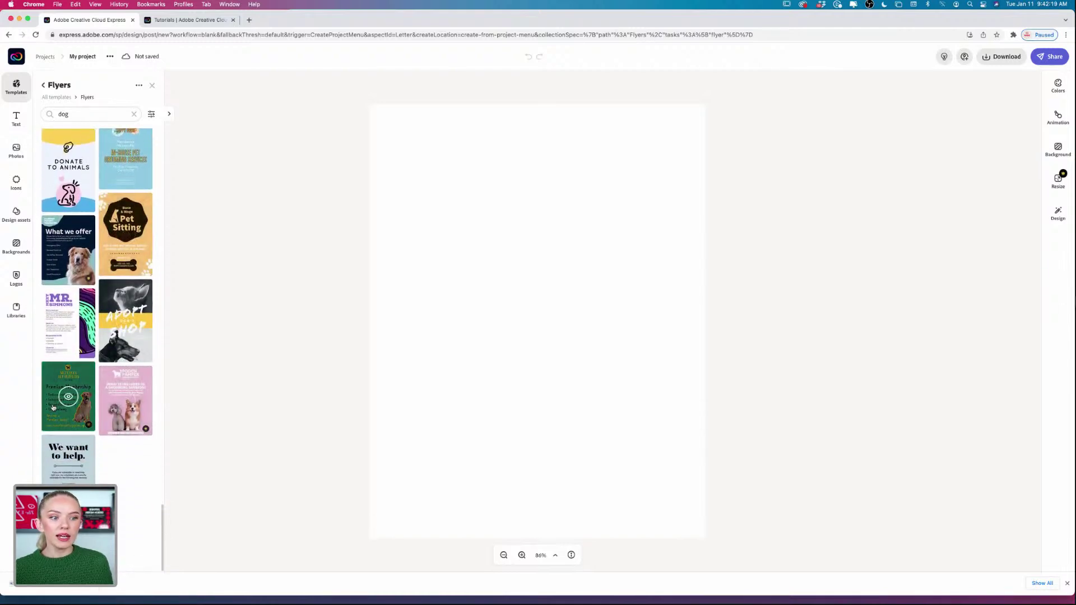
mouse_move(124, 421)
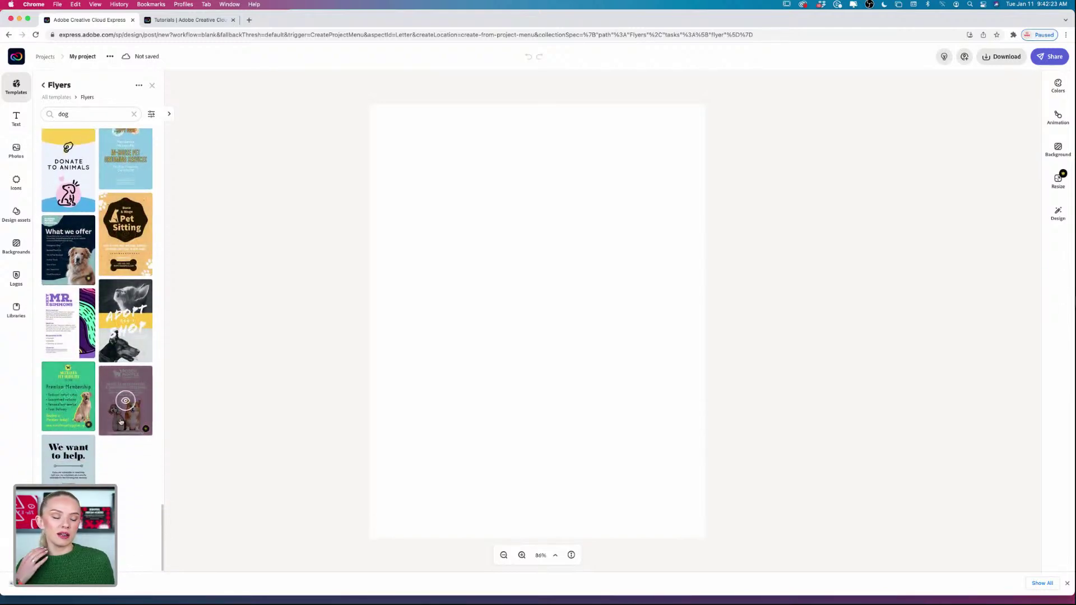
left_click(121, 422)
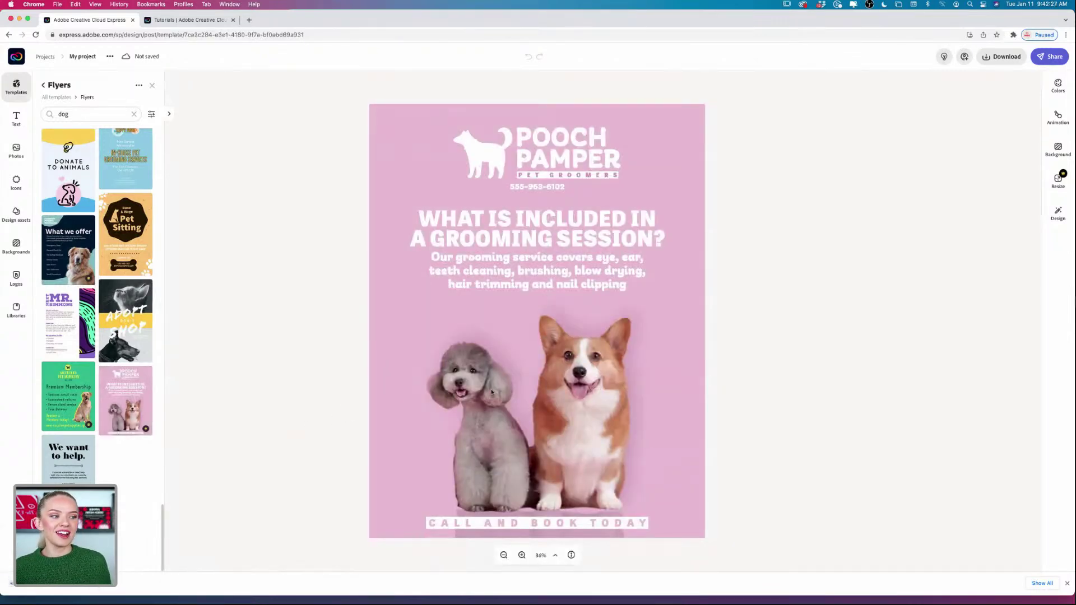
Delete the Pooch Pamper logo group and the phone number text from the flyer
left_click(521, 160)
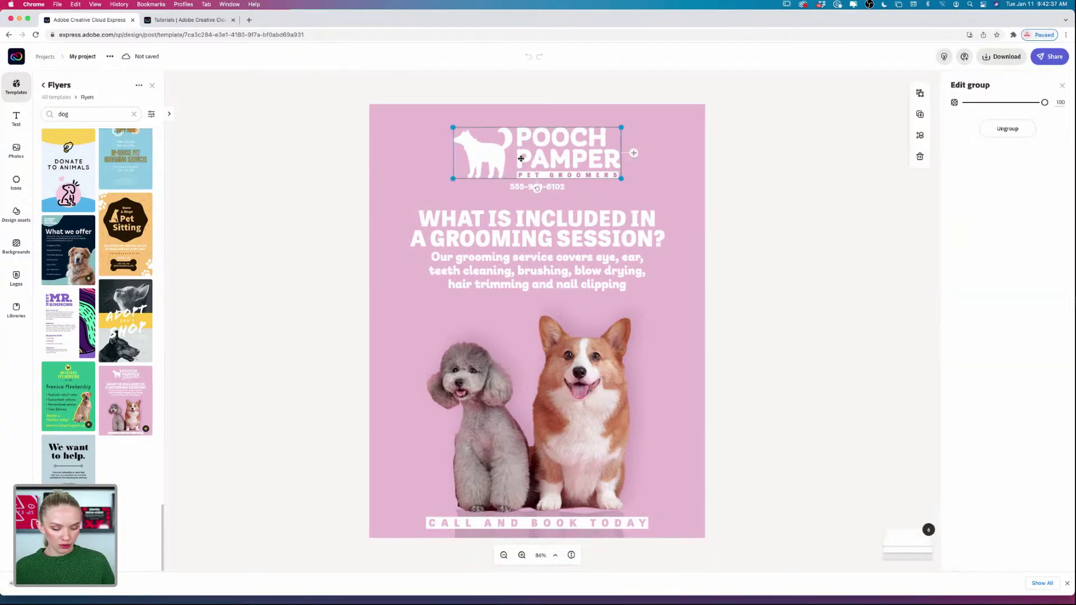
key("Delete")
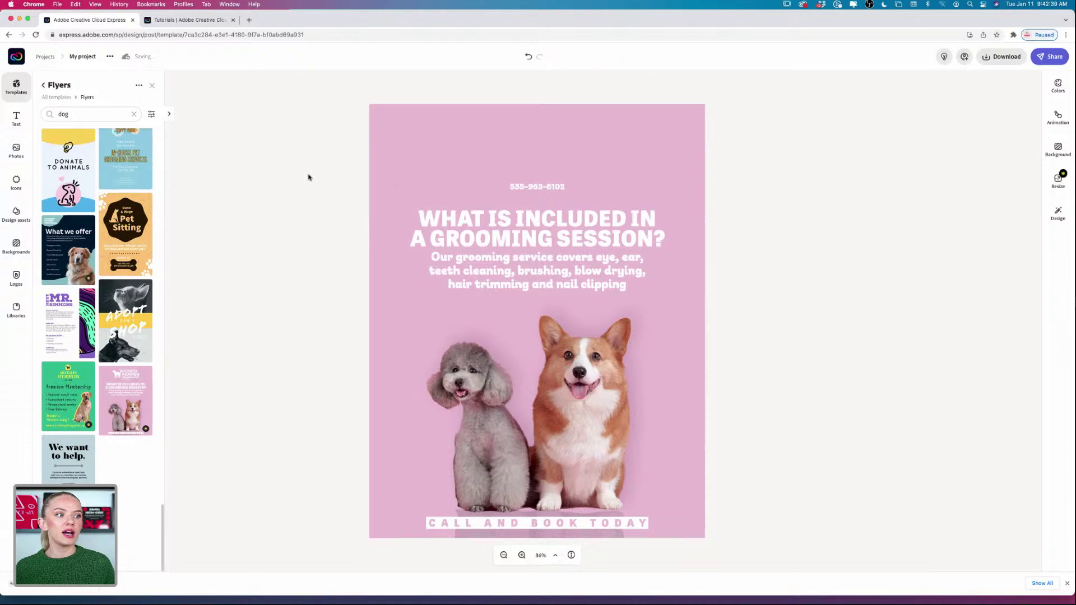
left_click(552, 186)
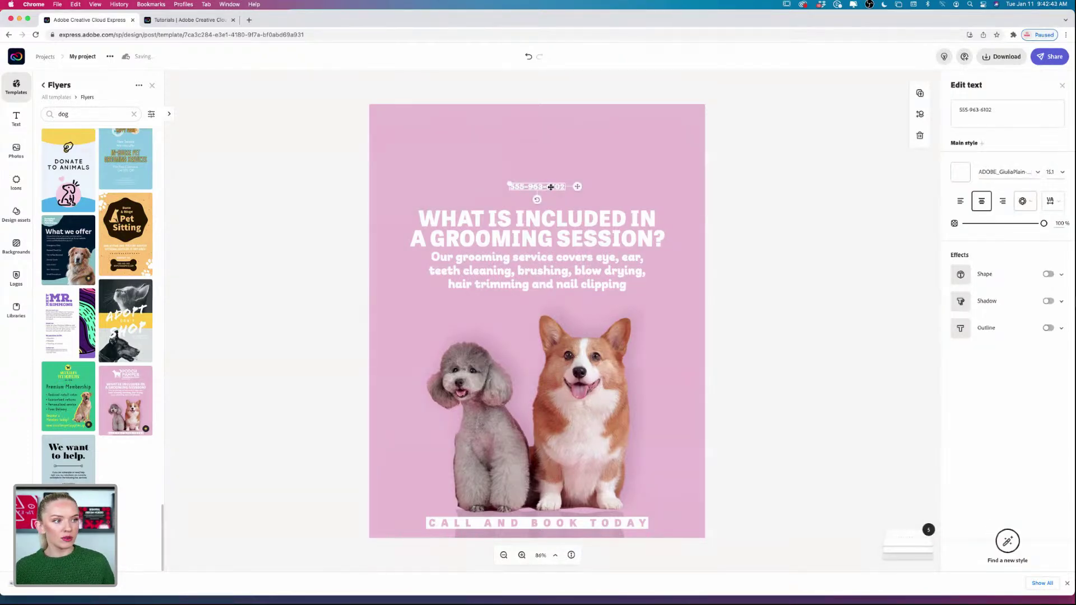
key("Delete")
Select the headline and the description text within the flyer's text group to check their fonts
left_click(544, 220)
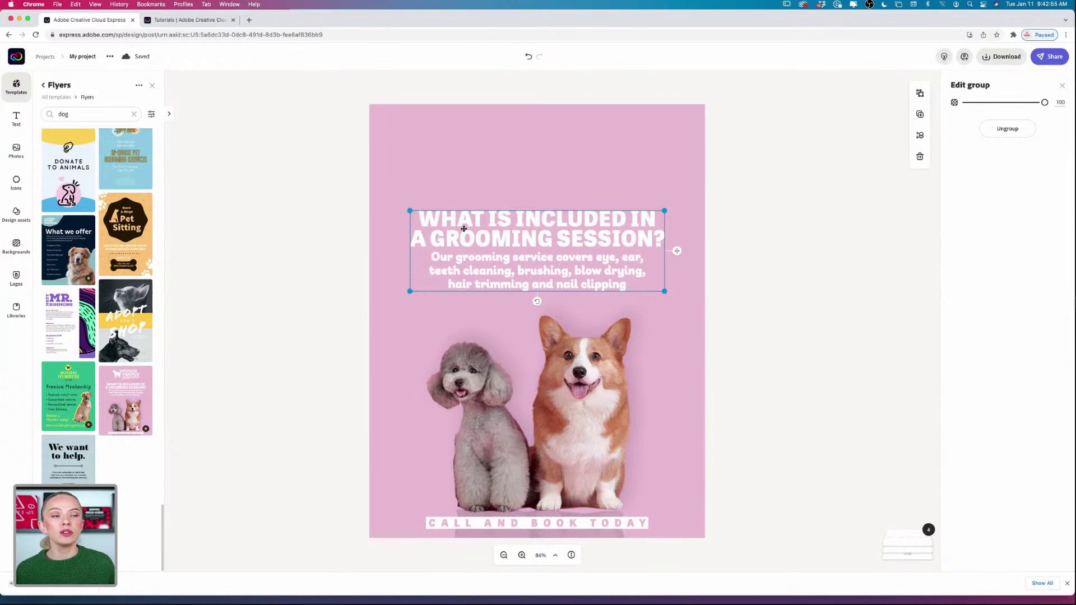
left_click(464, 229)
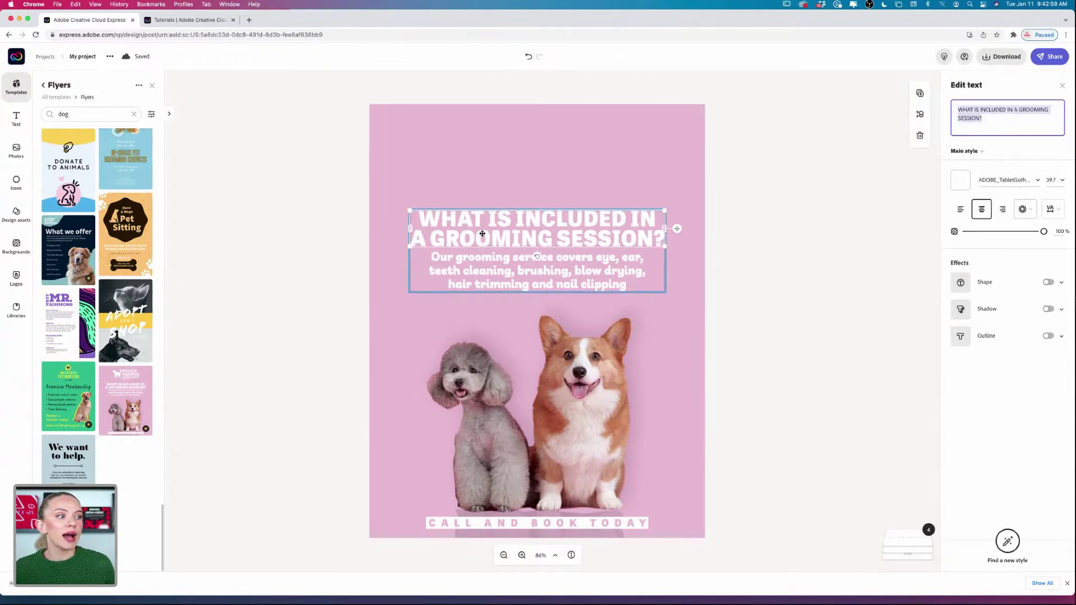
left_click(504, 260)
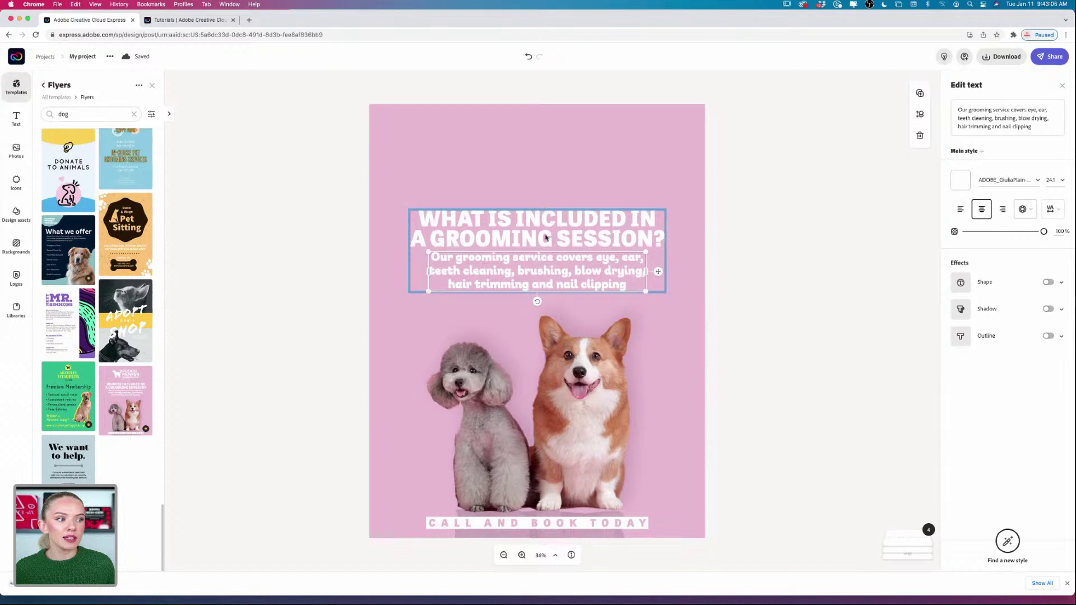
Examine the fonts available for the flyer headline, including the additional Art Deco fonts
left_click(544, 227)
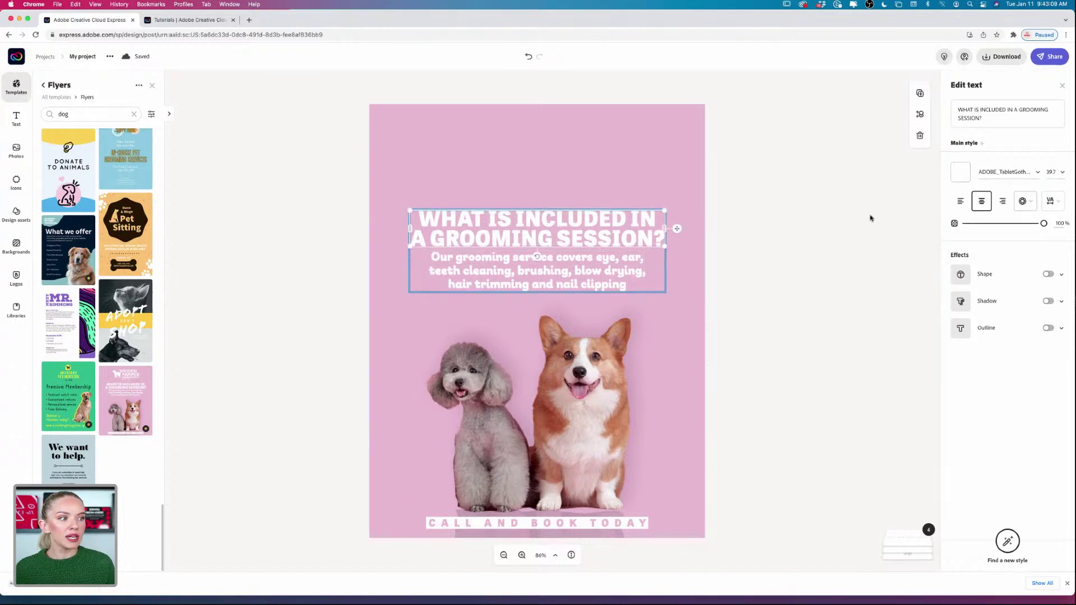
left_click(999, 173)
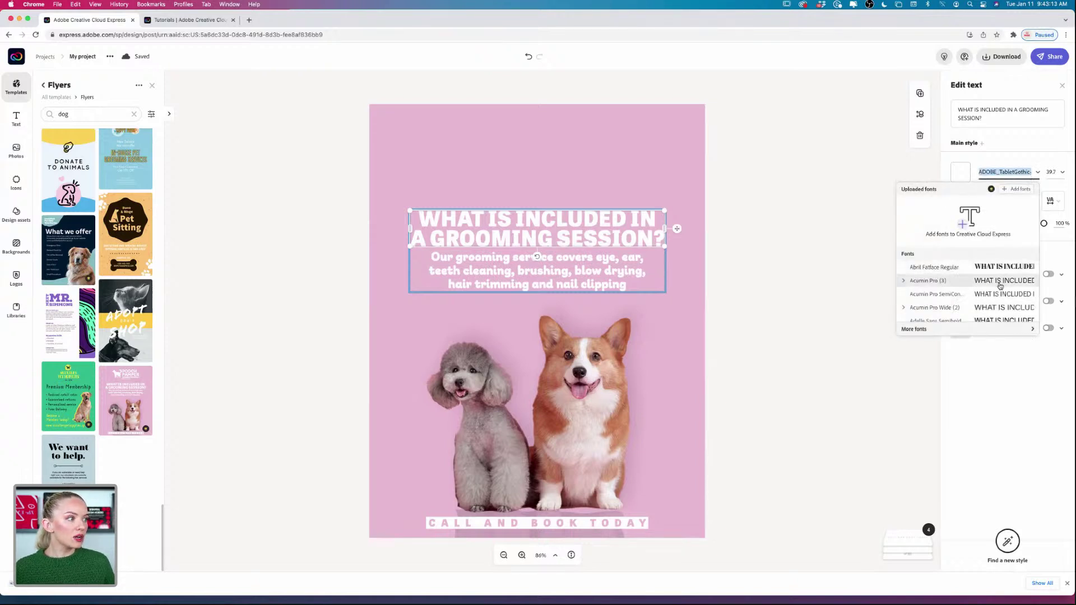
scroll(1001, 287, "down", 15)
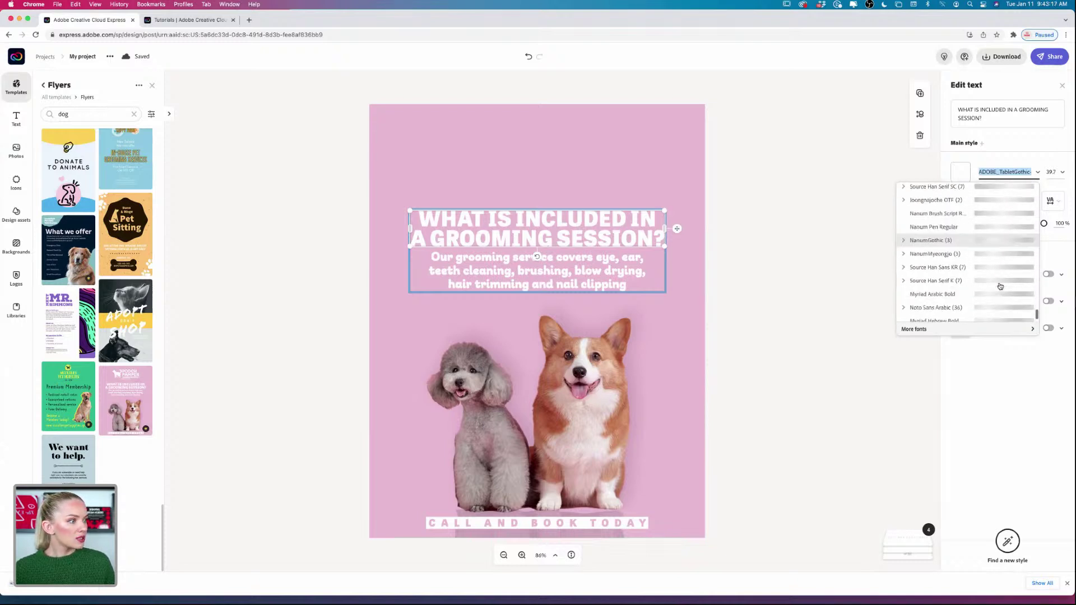
scroll(1001, 286, "down", 1)
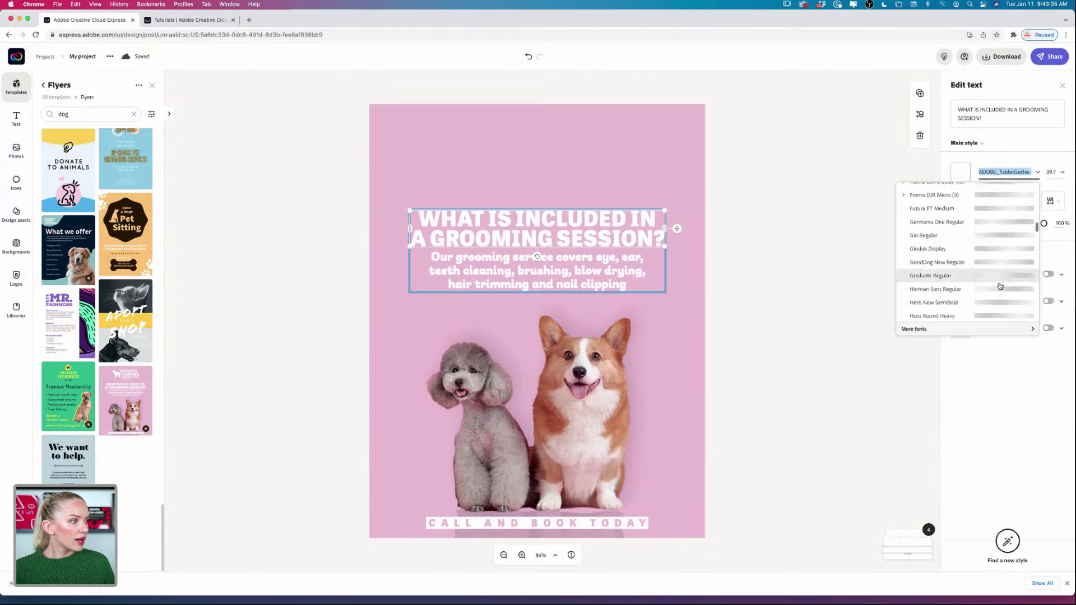
left_click(991, 332)
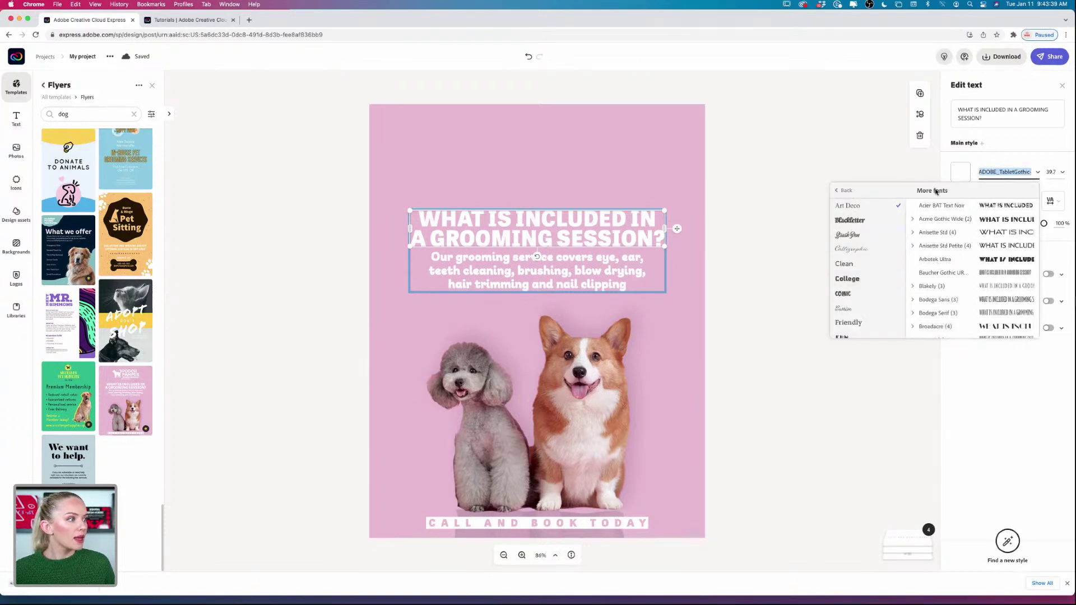
scroll(962, 242, "down", 15)
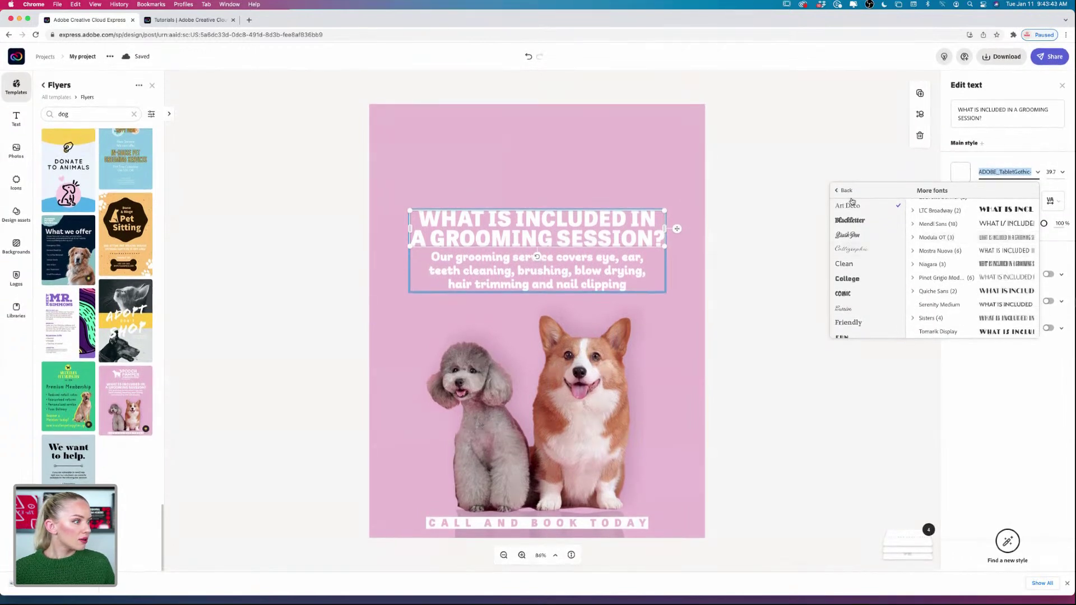
Examine the additional headline fonts in the brush pen, elegant, inline and clean categories
left_click(856, 237)
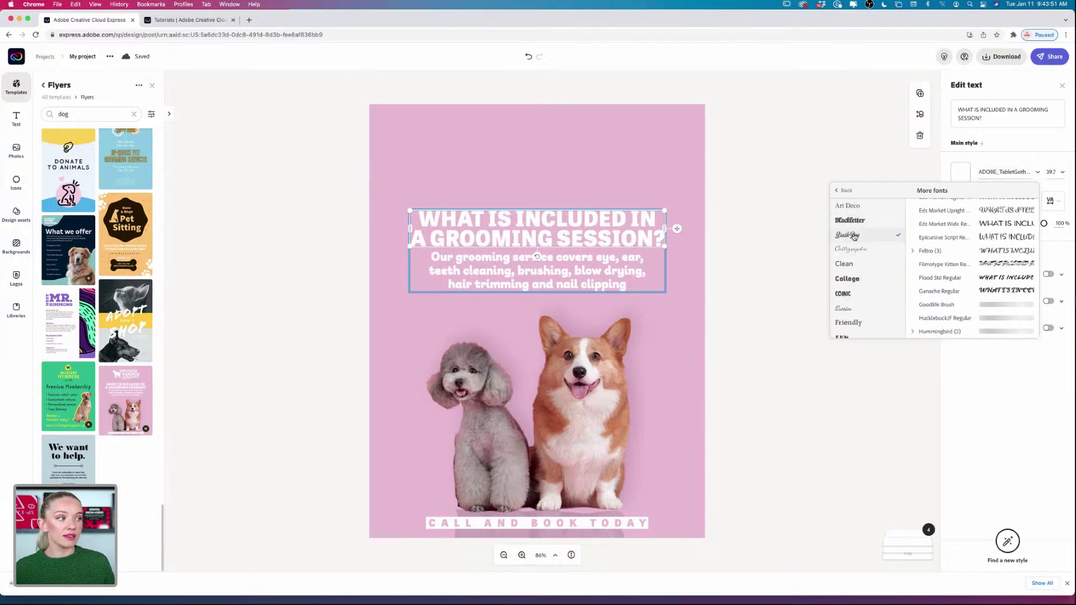
scroll(854, 238, "down", 1)
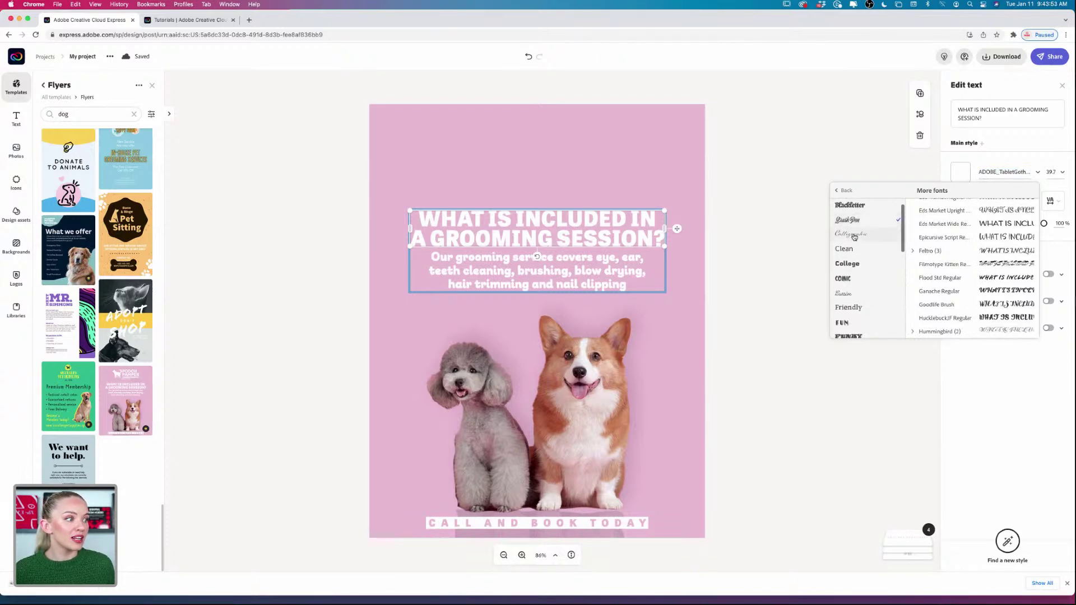
scroll(849, 262, "down", 2)
left_click(847, 258)
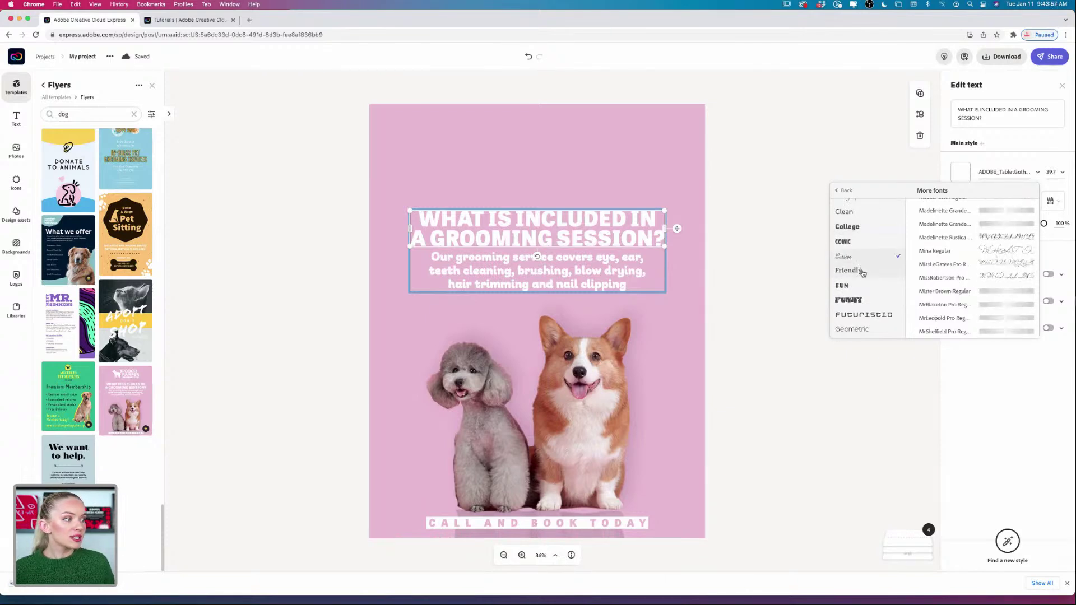
scroll(863, 273, "down", 1)
scroll(863, 274, "down", 1)
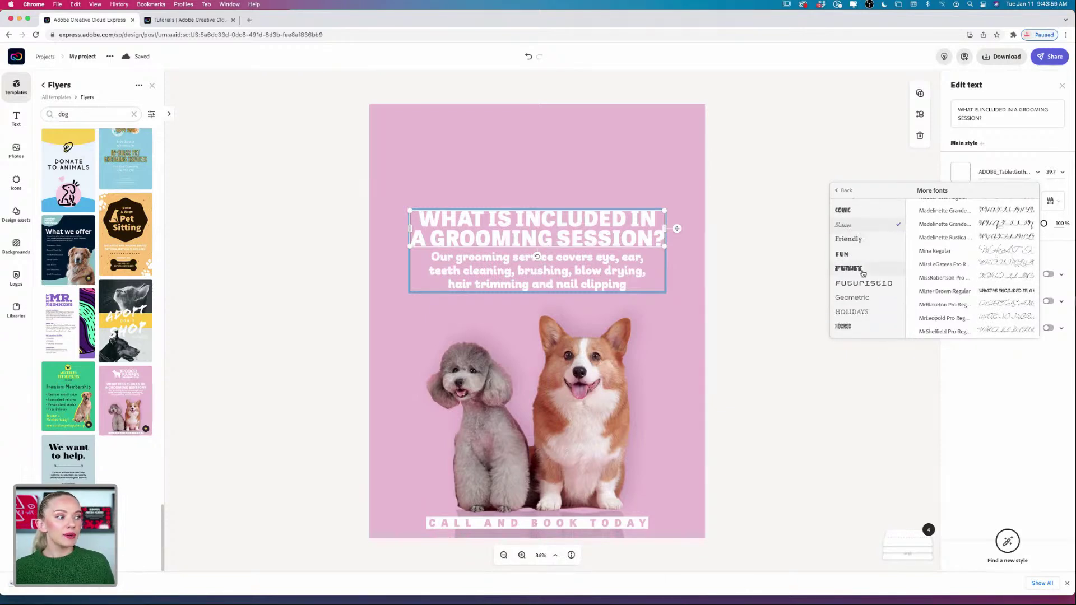
scroll(863, 274, "down", 8)
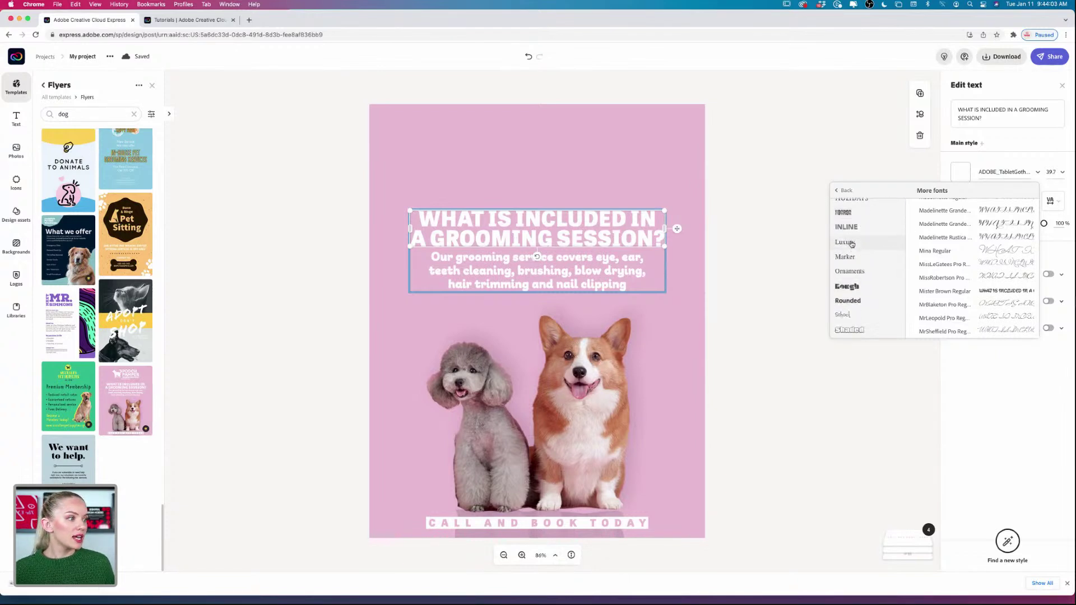
scroll(961, 260, "down", 10)
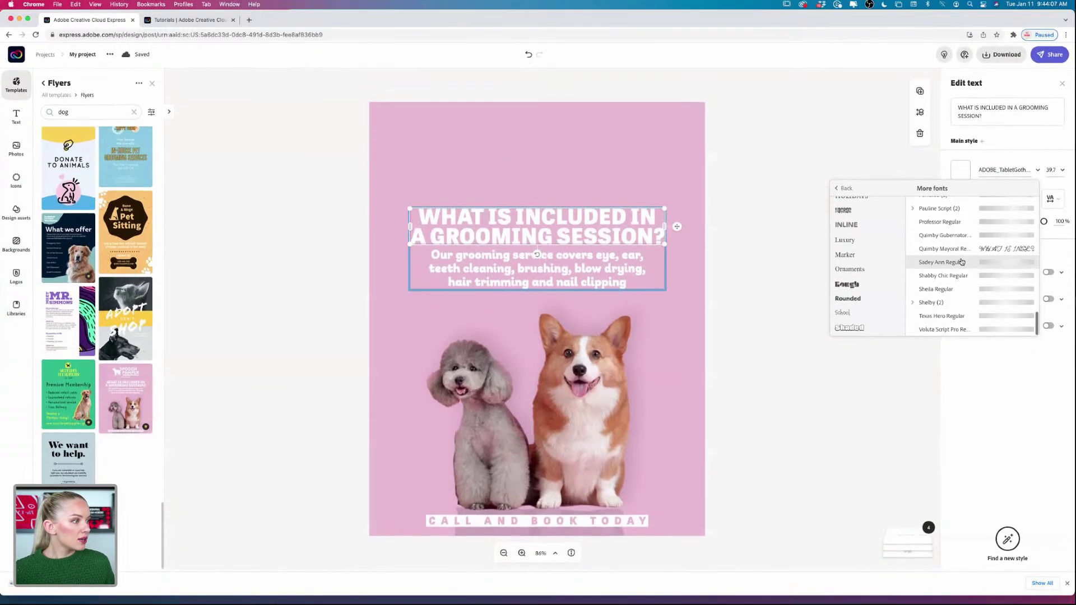
scroll(845, 246, "up", 2)
left_click(850, 262)
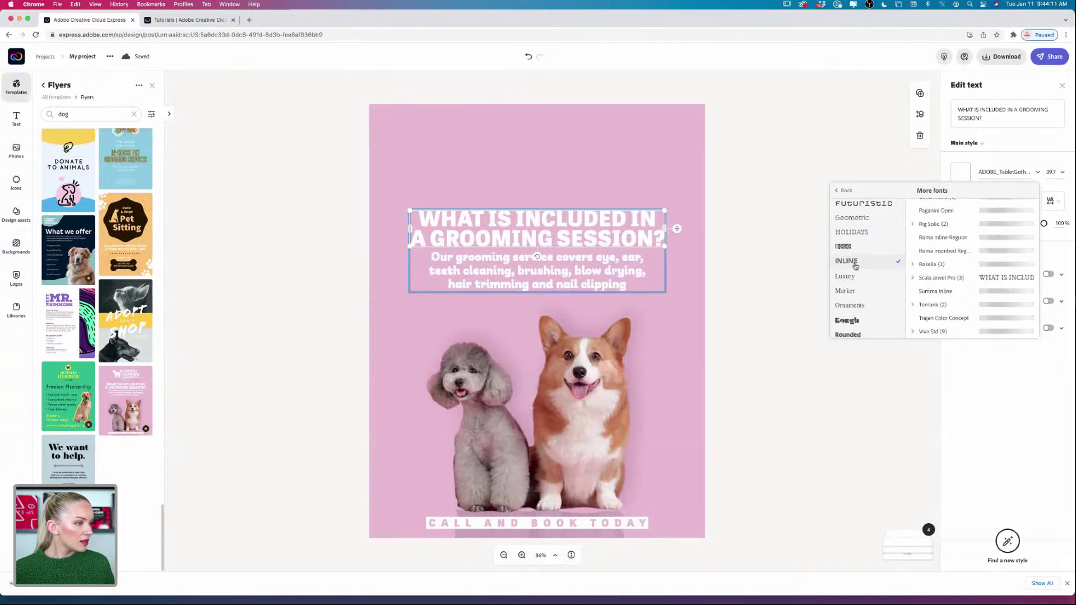
scroll(858, 268, "up", 3)
scroll(859, 271, "up", 2)
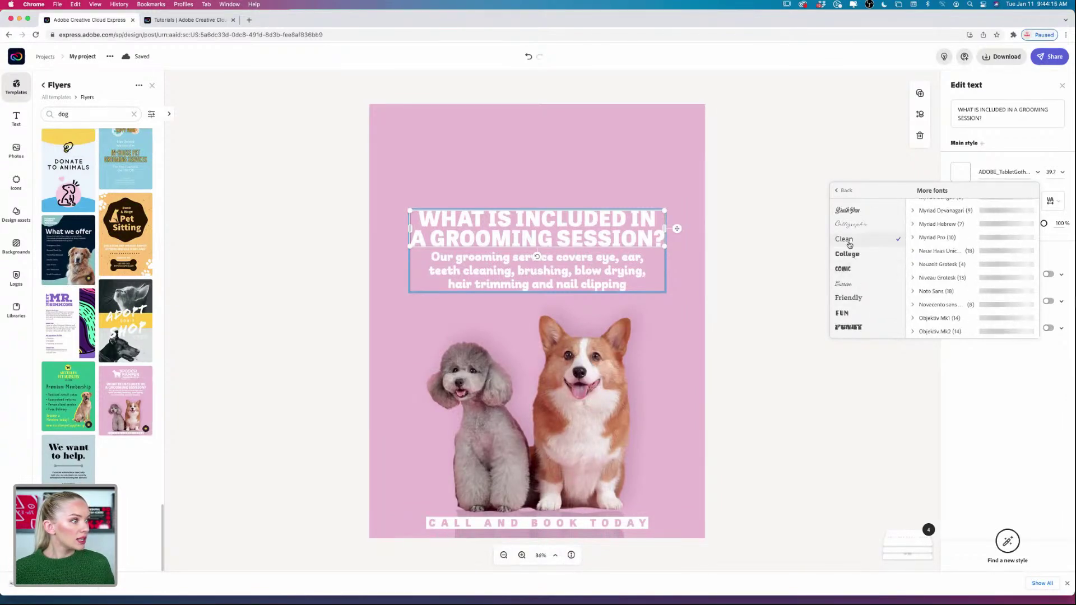
scroll(958, 279, "down", 3)
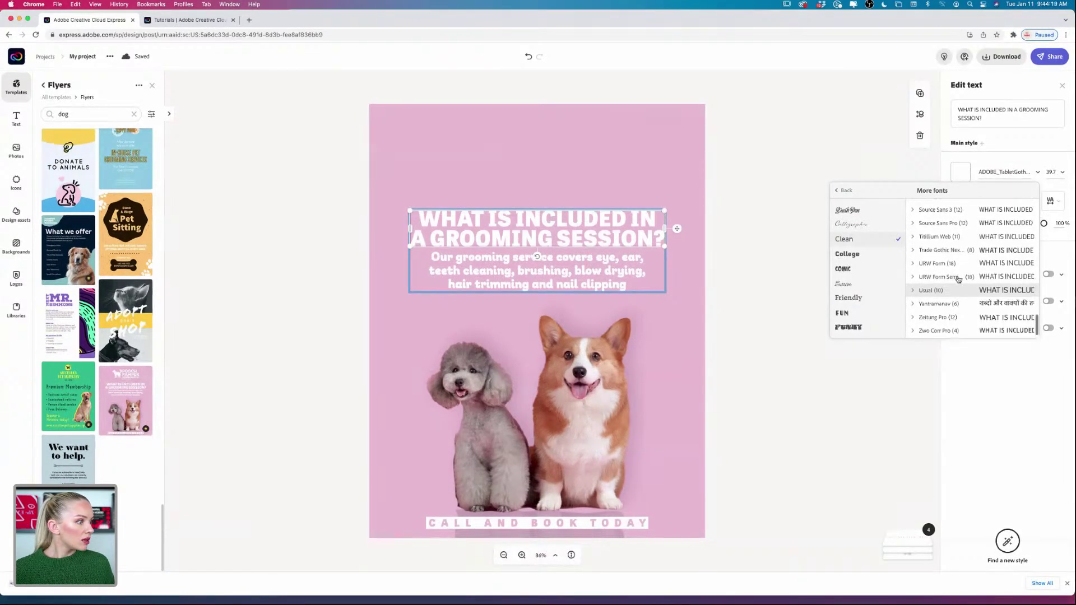
Return to the main font list and set the flyer headline's font to Ultra Regular
left_click(844, 191)
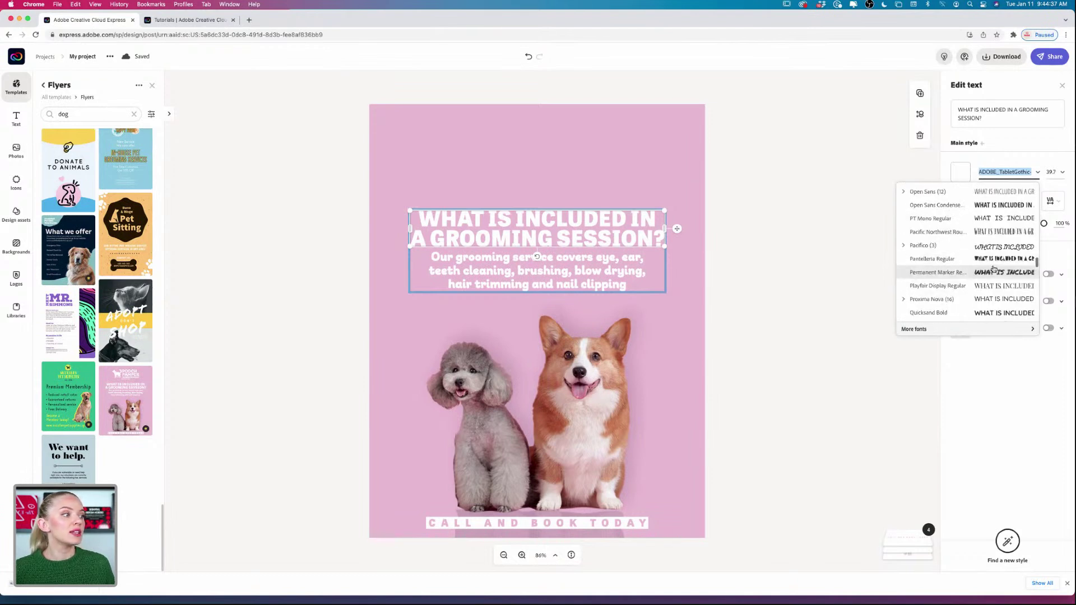
scroll(994, 269, "down", 10)
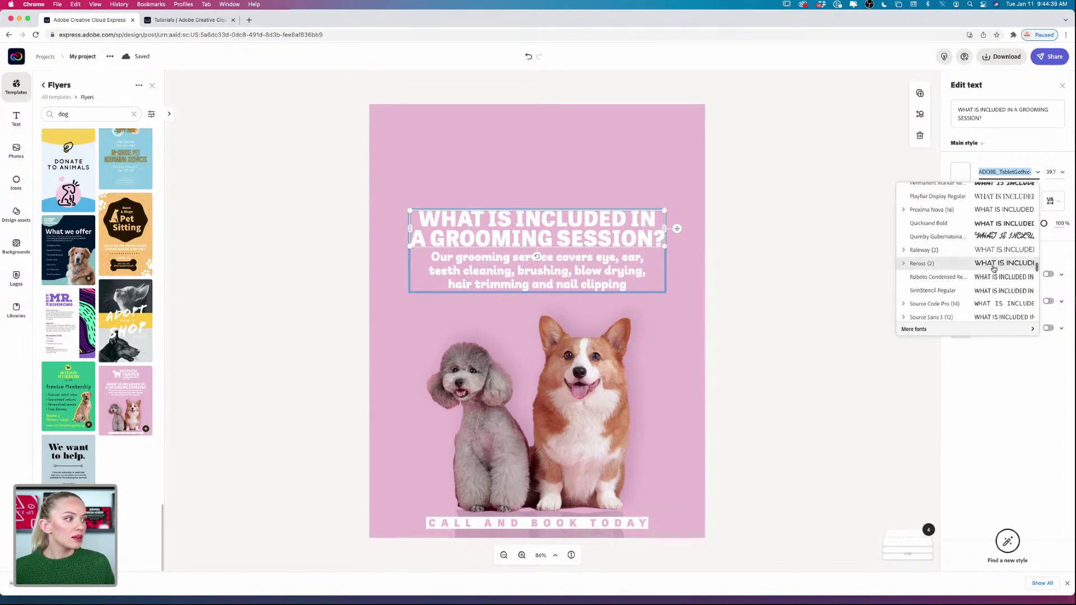
scroll(994, 269, "down", 5)
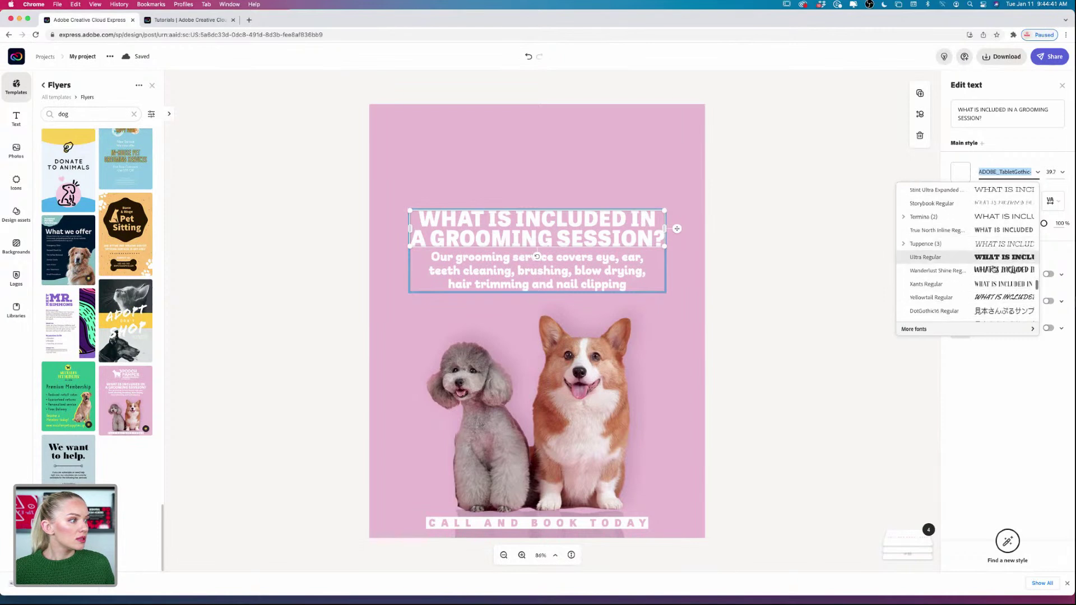
left_click(988, 259)
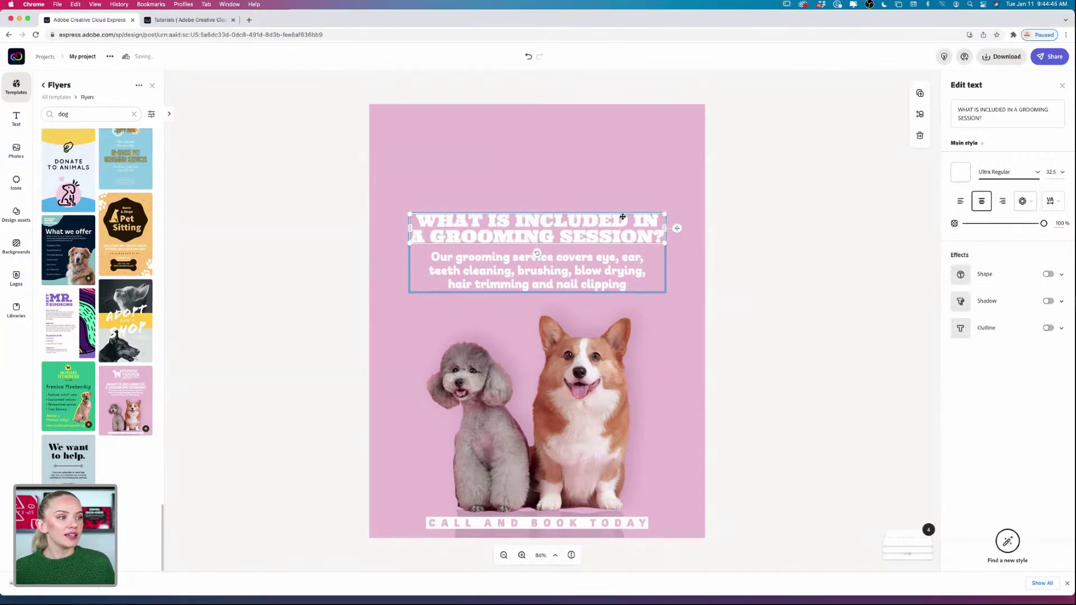
Ungroup the flyer's headline and description, and move both texts higher on the page
left_click_drag(541, 223, 541, 212)
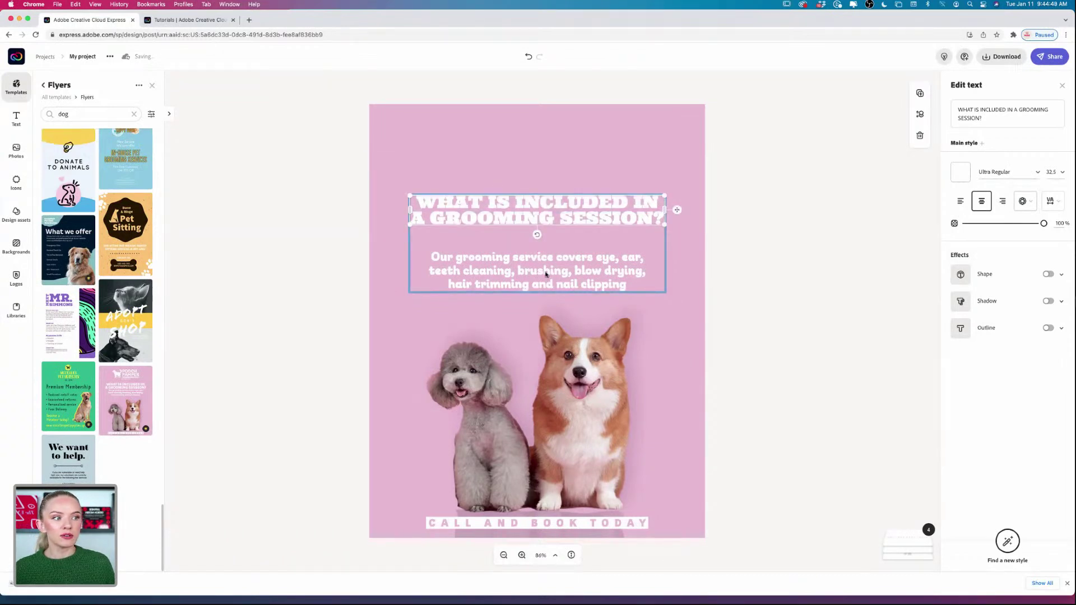
left_click(754, 252)
left_click(588, 280)
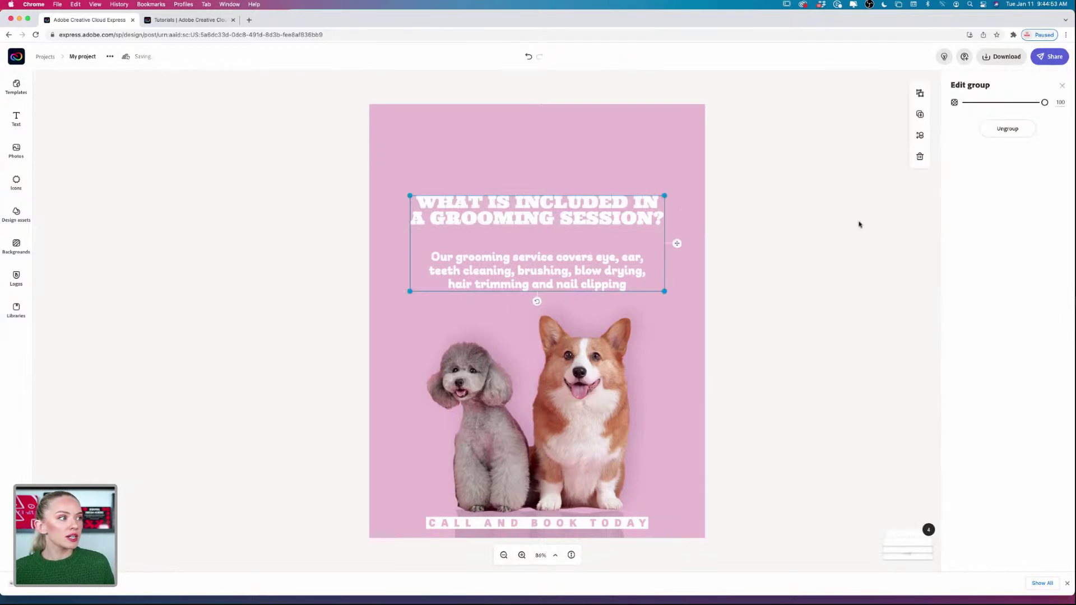
left_click(915, 165)
left_click_drag(586, 218, 586, 188)
left_click_drag(587, 271, 585, 229)
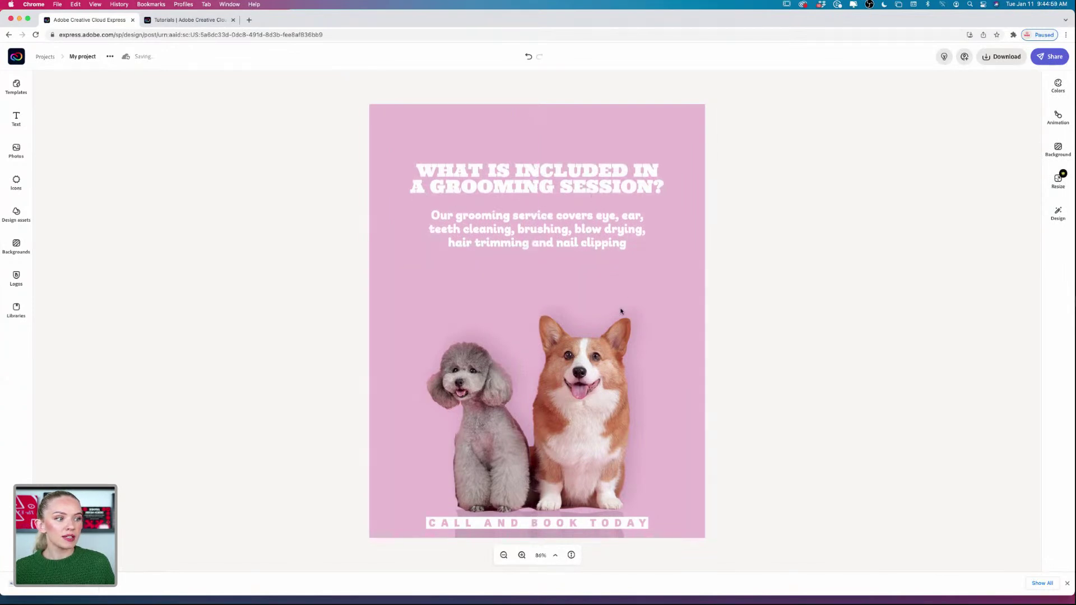
Enlarge the group with the two dogs slightly and reposition it below the description text
left_click(608, 455)
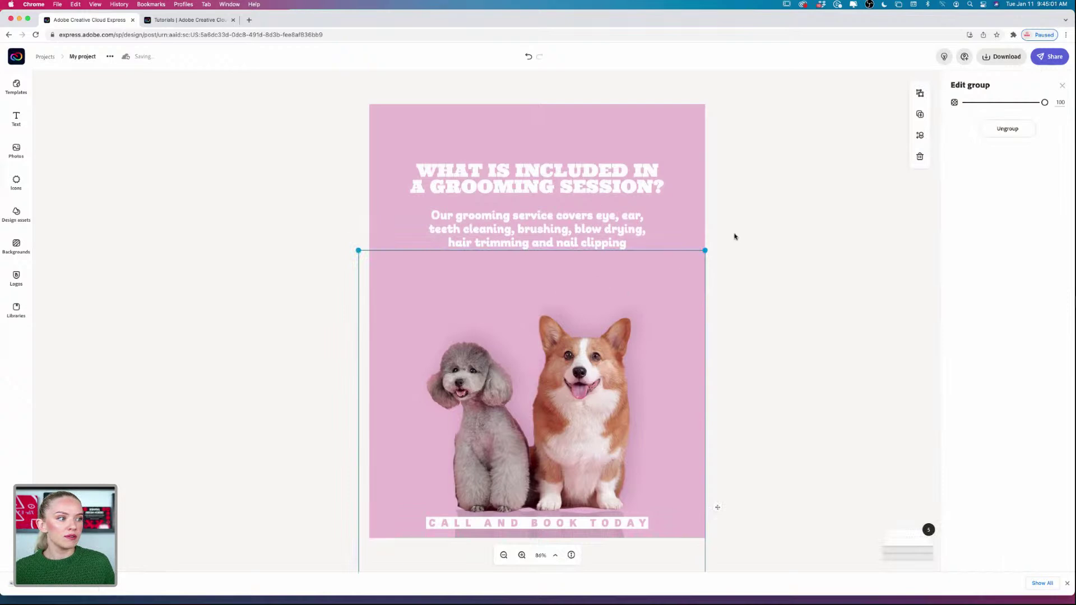
left_click_drag(705, 250, 739, 215)
mouse_move(623, 366)
left_mouse_down()
mouse_move(613, 366)
mouse_move(687, 365)
mouse_move(552, 365)
mouse_move(610, 367)
left_mouse_up()
left_click(725, 267)
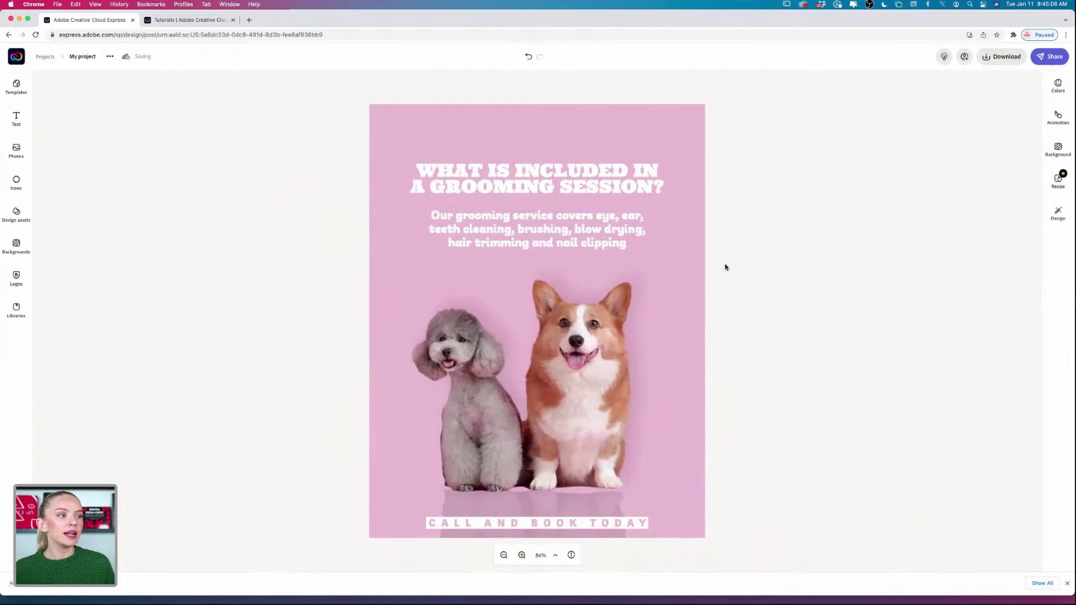
Lower the flyer texts slightly and replace the headline with "1 Year Anniversary"
left_click(593, 190)
mouse_move(591, 189)
left_mouse_down()
mouse_move(593, 247)
mouse_move(574, 189)
mouse_move(574, 199)
left_mouse_up()
double_click(575, 199)
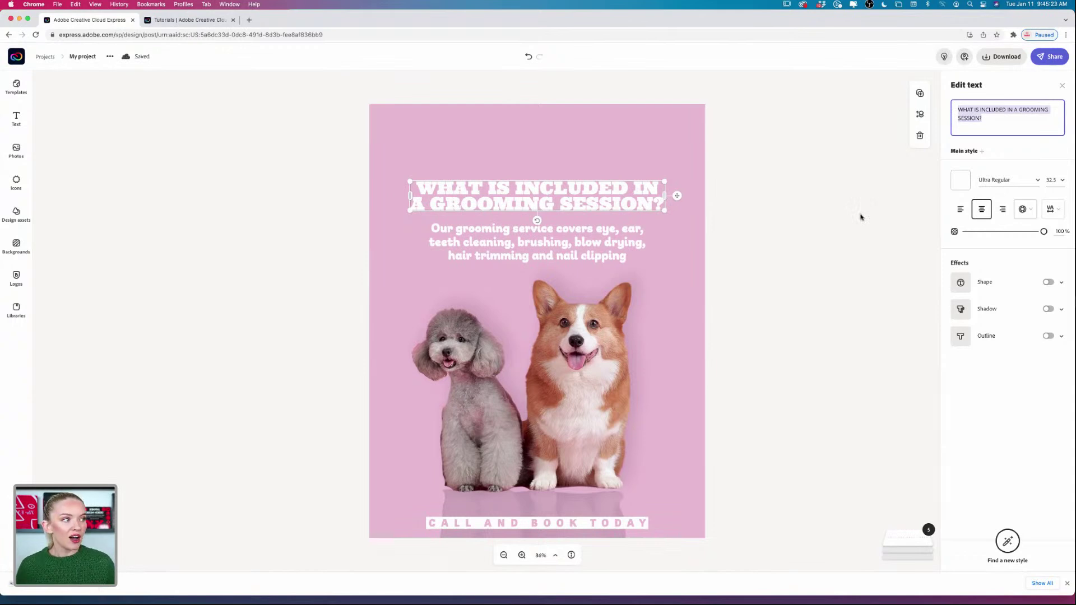
key("BackSpace")
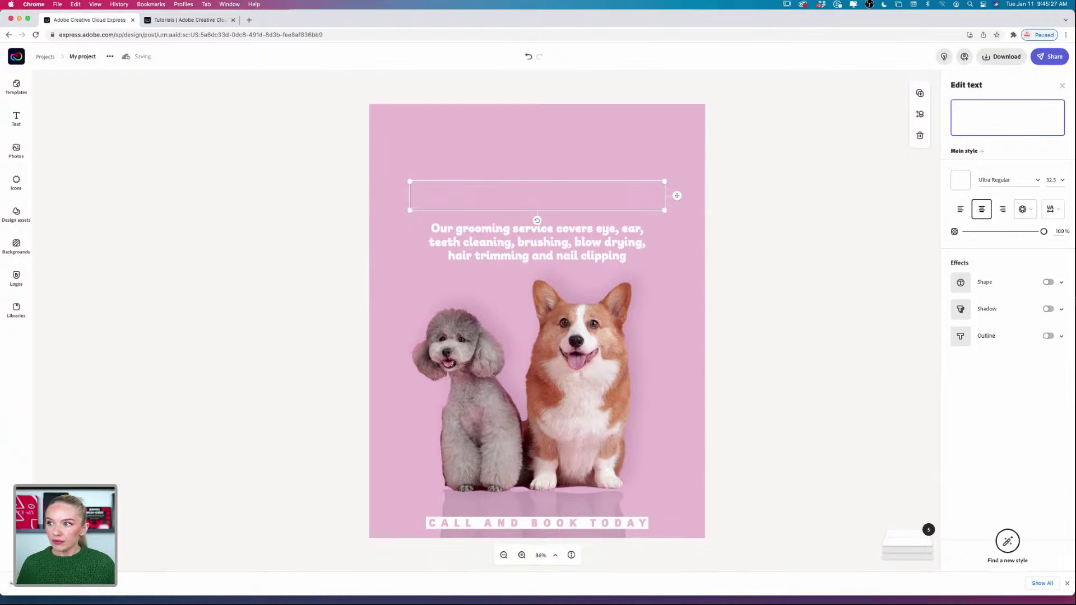
type("1 Y")
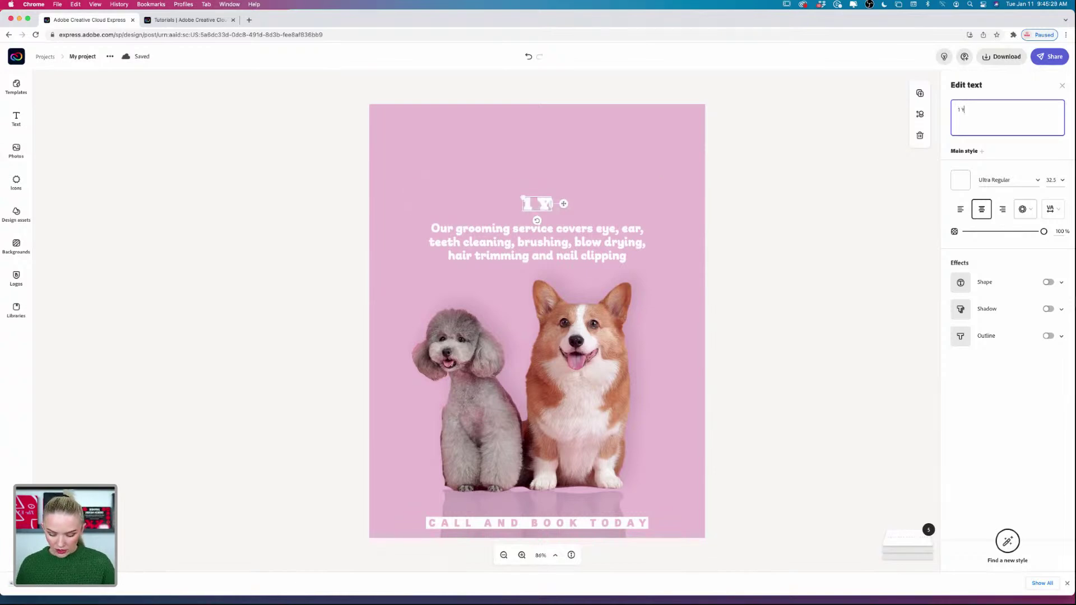
type("ear ")
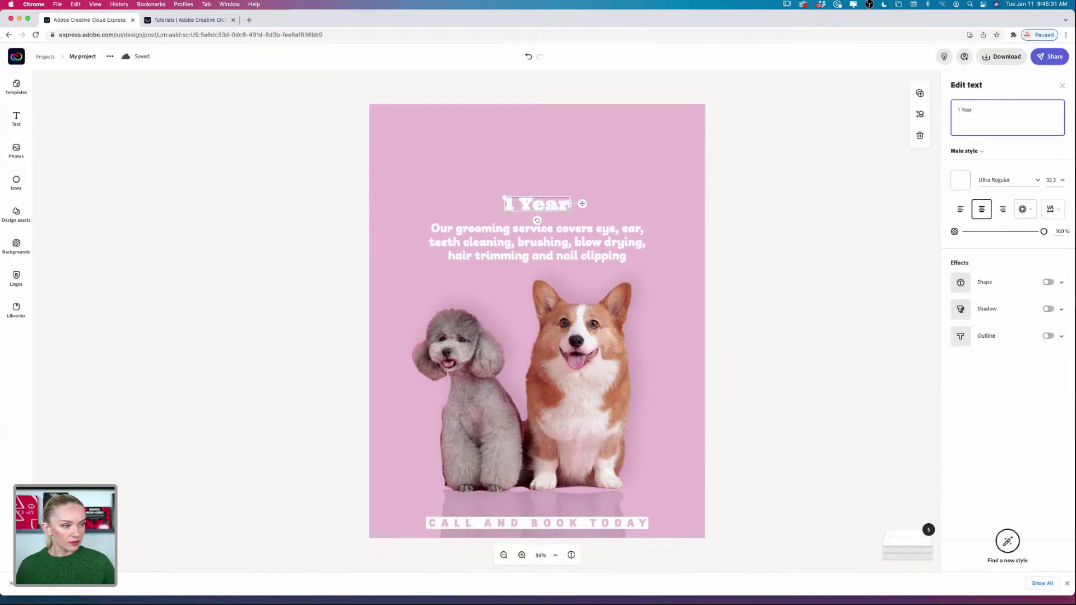
type("Anniver")
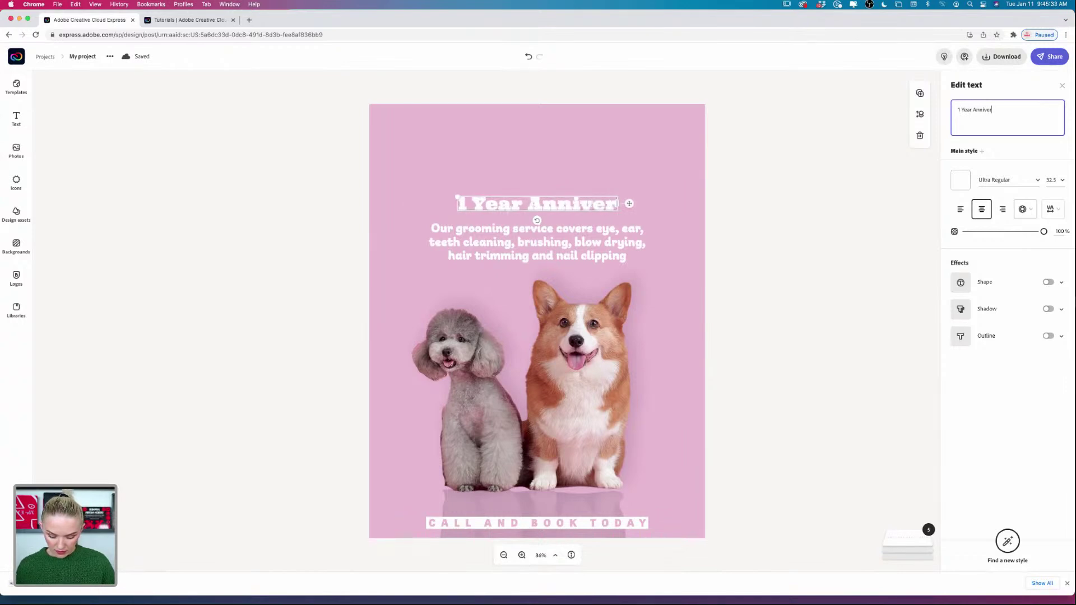
type("sary")
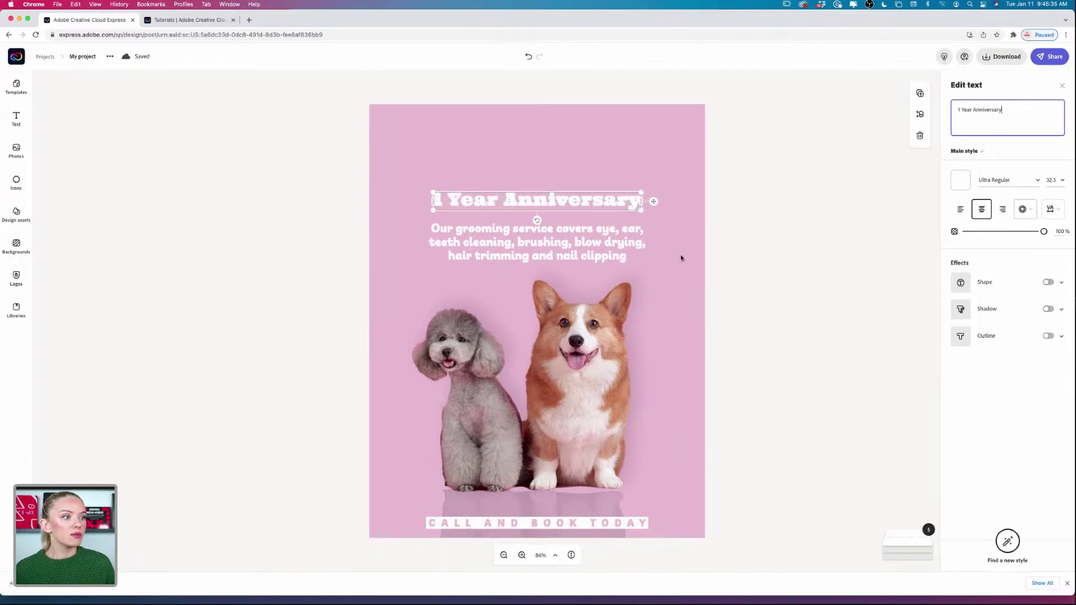
Replace the description with "30% off grooming 25%off pet supplies" and narrow its text box so each offer sits on its own line
left_click(548, 242)
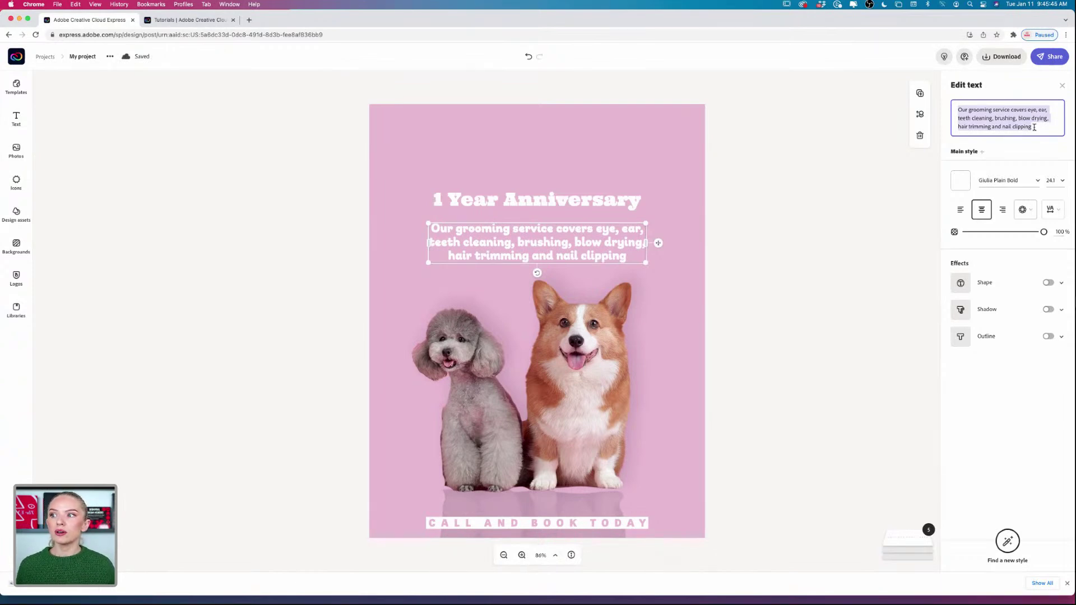
type("3")
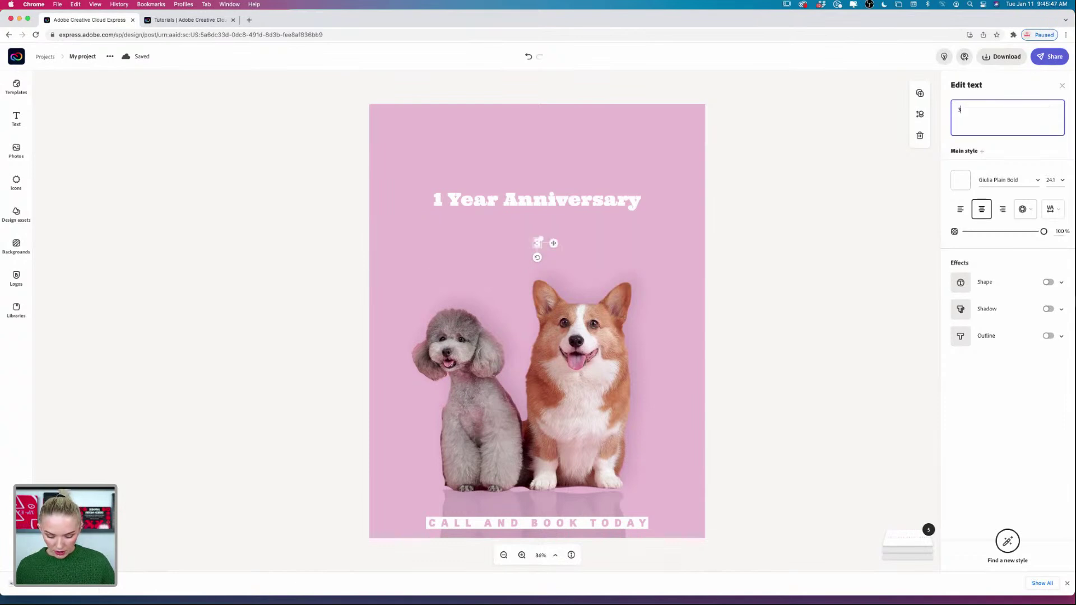
type("0% off")
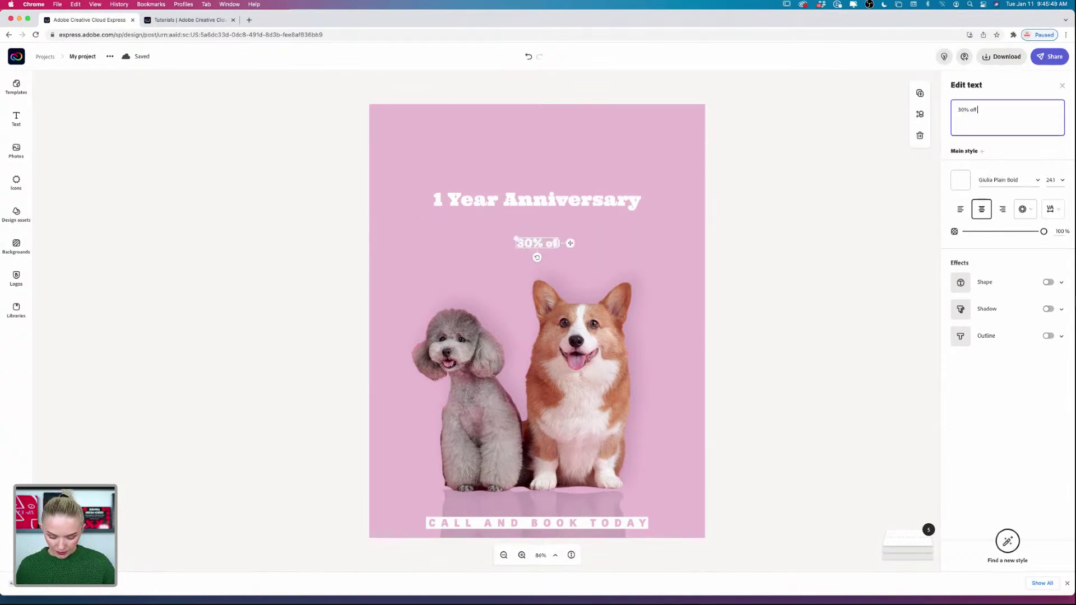
type(" grooming ")
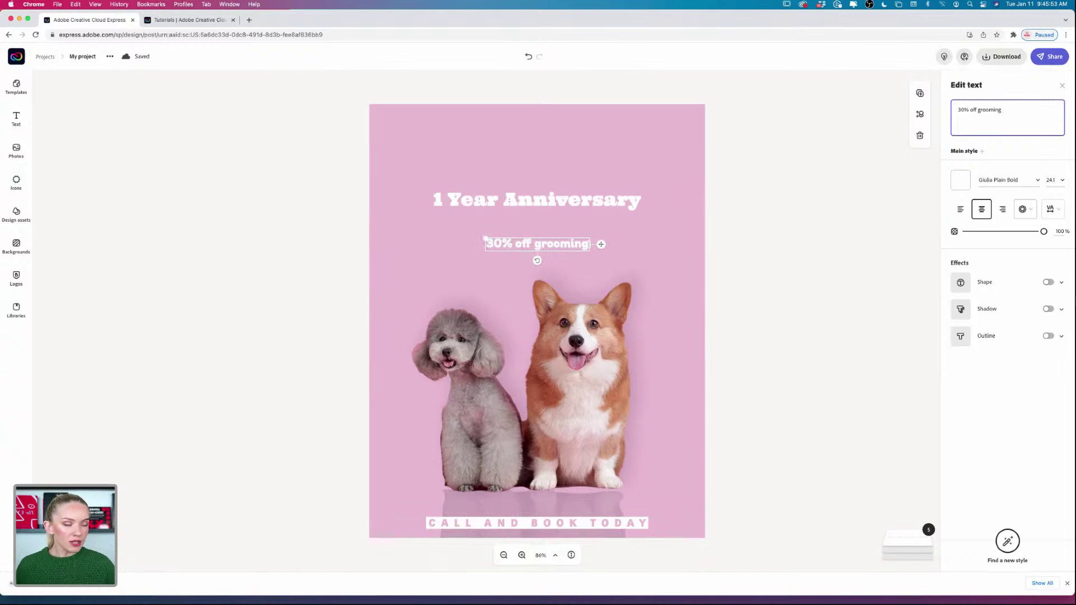
type("25%off pet supplies")
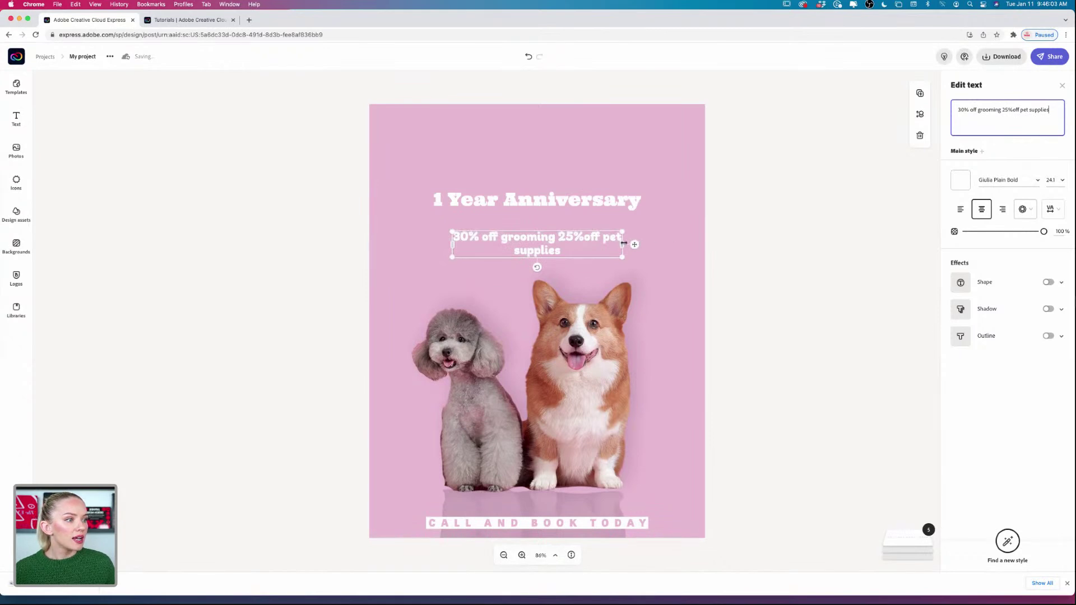
left_click_drag(622, 244, 565, 247)
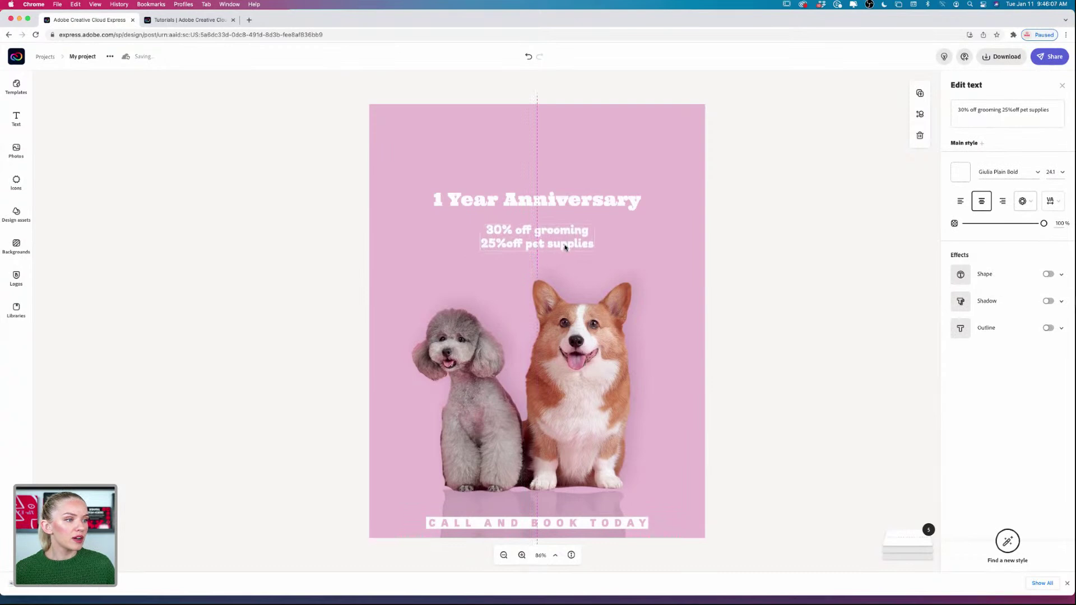
left_click(723, 276)
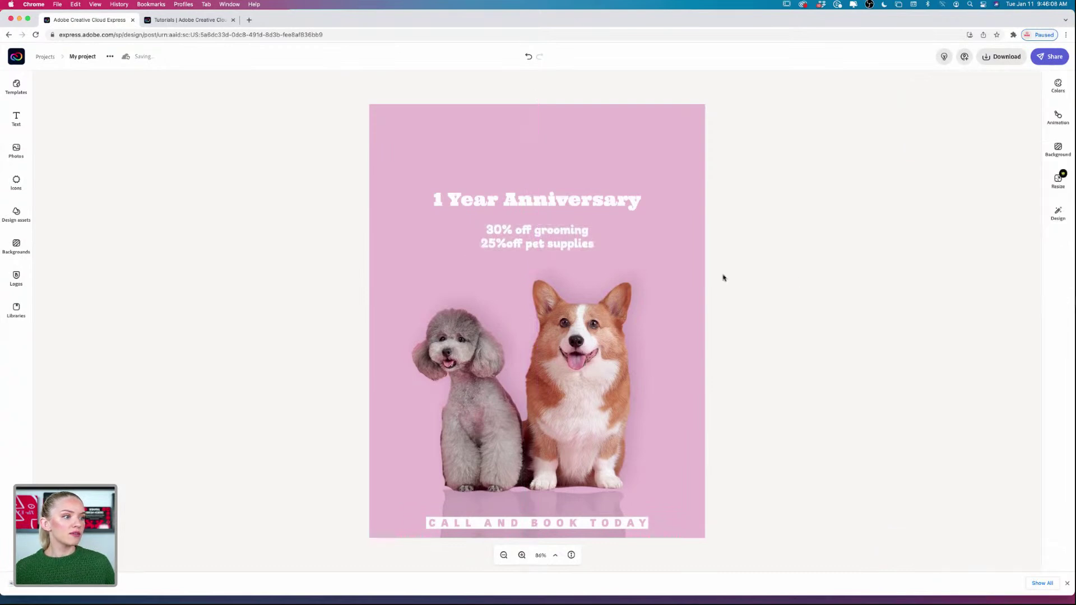
Correct the second offer to "25% off pet supplies" on a single line and lower the headline slightly
left_click(522, 246)
left_click(1049, 106)
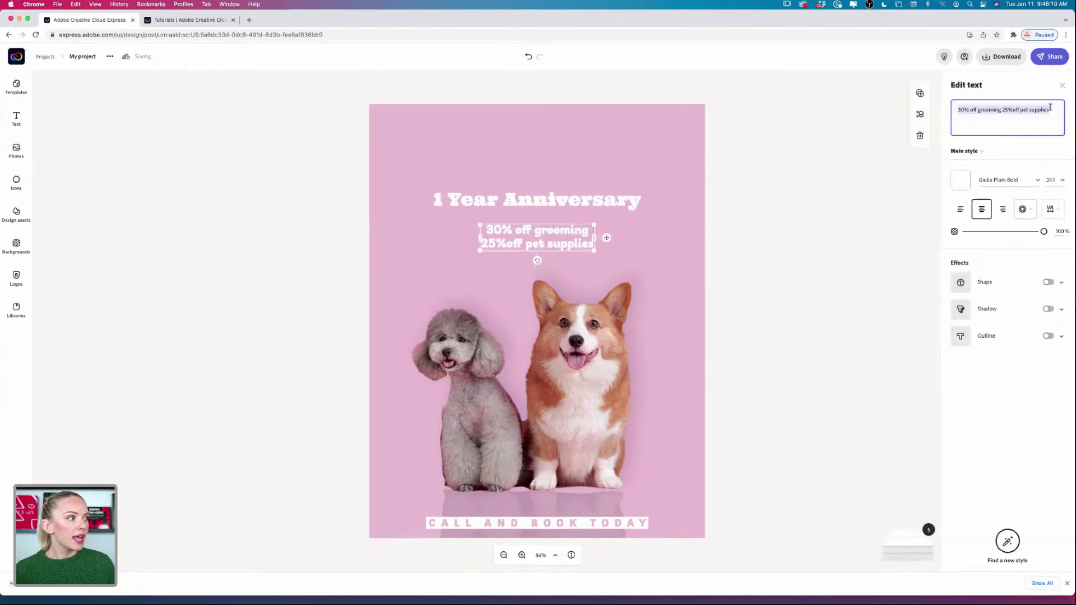
left_click(1012, 110)
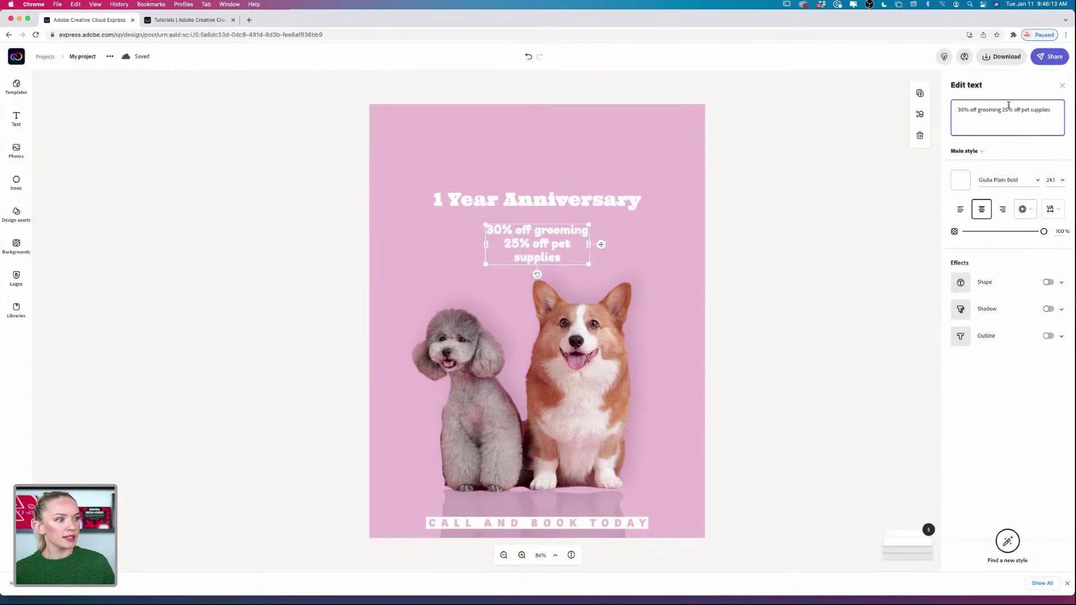
mouse_move(588, 245)
left_mouse_down()
mouse_move(608, 241)
mouse_move(575, 245)
left_mouse_up()
left_click_drag(577, 206, 583, 212)
left_click(312, 211)
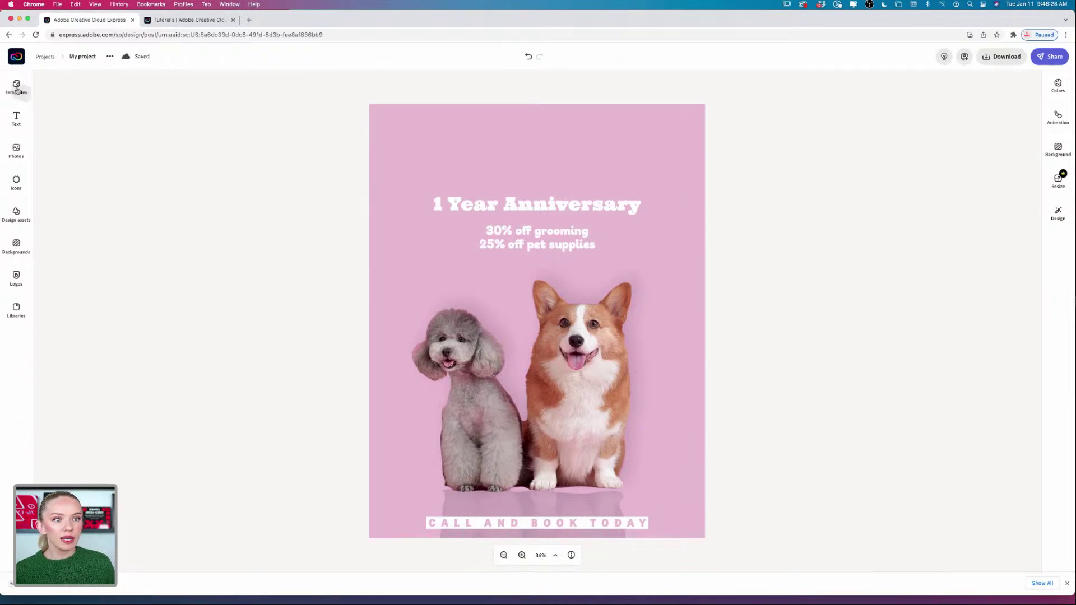
Browse the design asset categories and look through the full brush collection, including the metallic and ink brushes
left_click(16, 215)
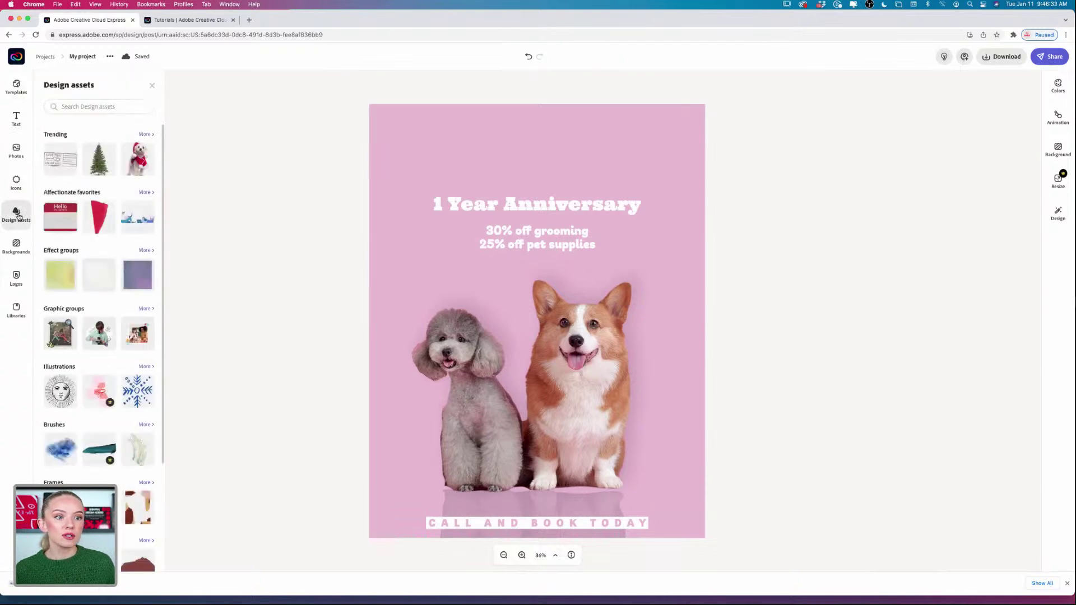
scroll(94, 254, "down", 5)
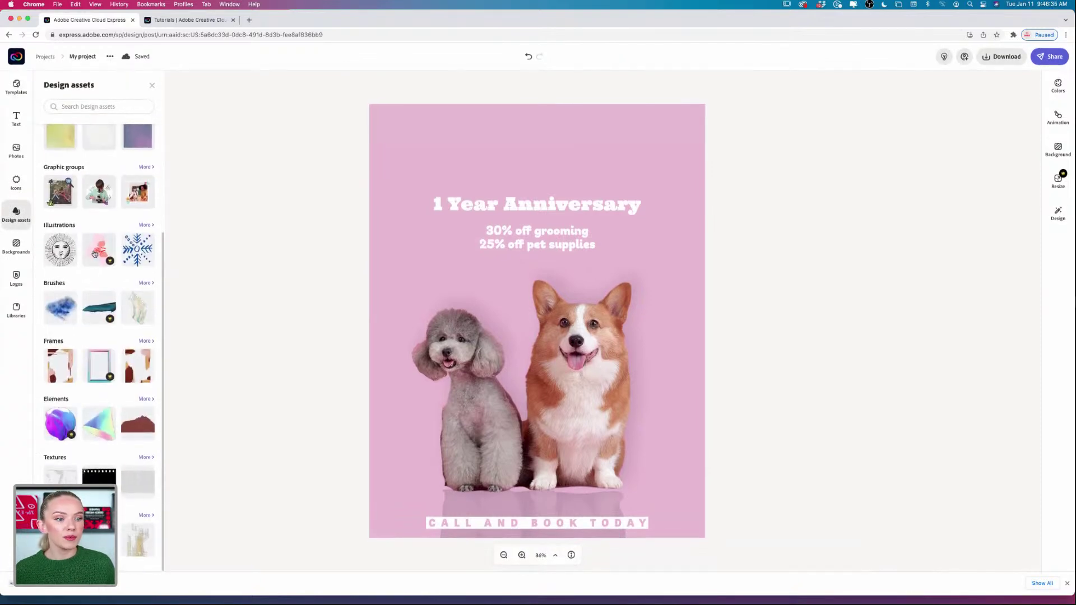
scroll(84, 236, "up", 5)
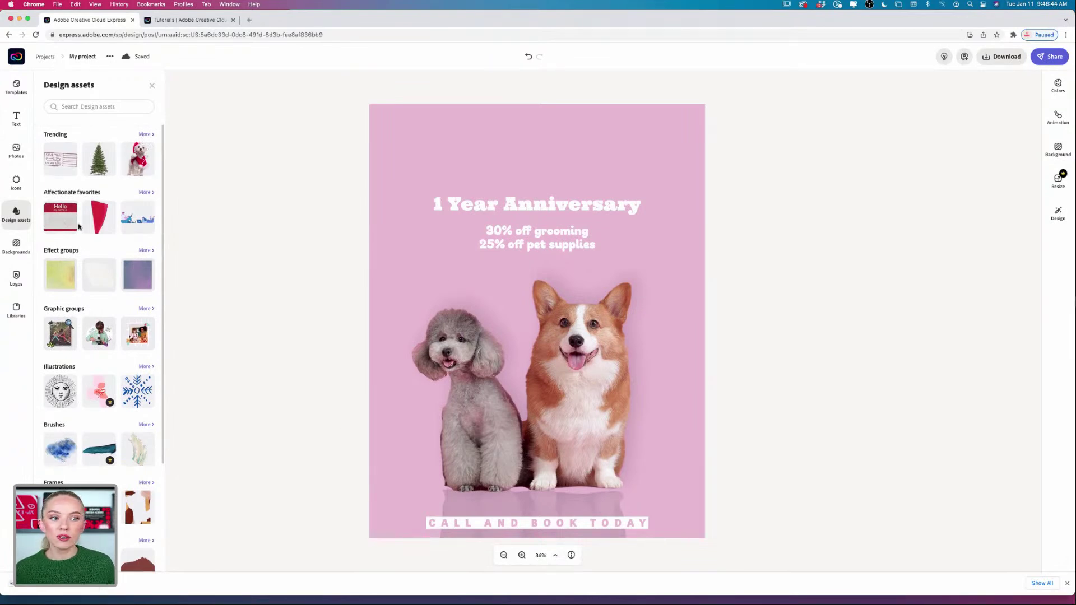
scroll(96, 273, "down", 3)
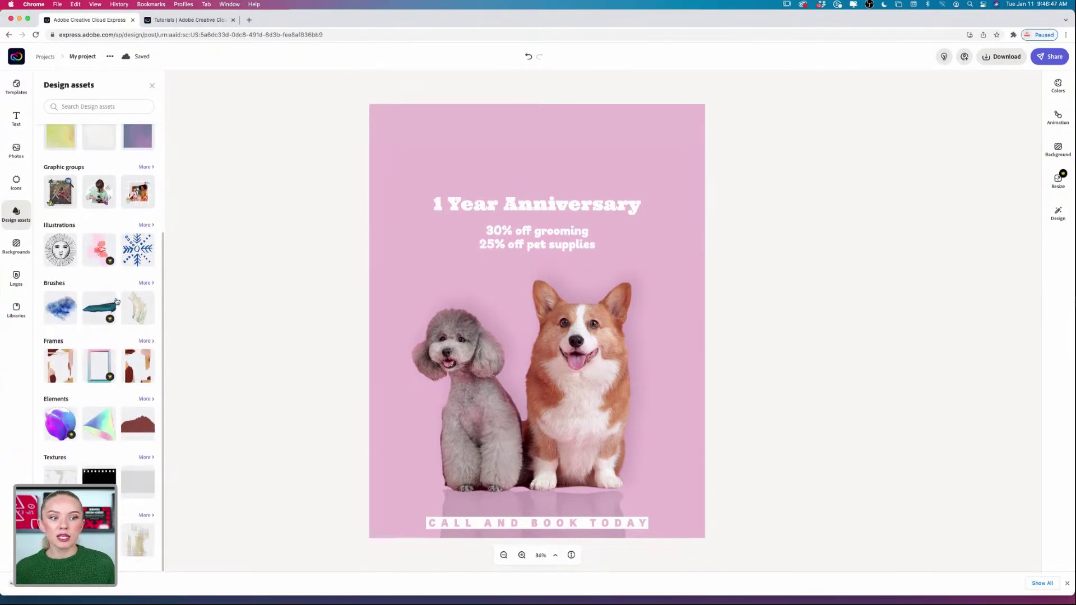
left_click(144, 283)
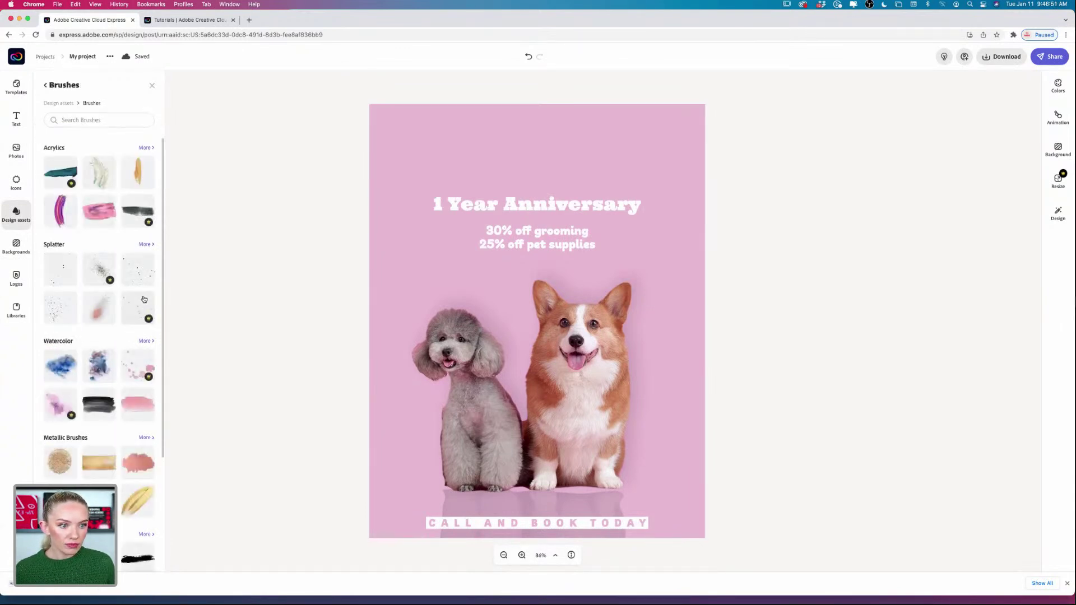
scroll(144, 299, "down", 3)
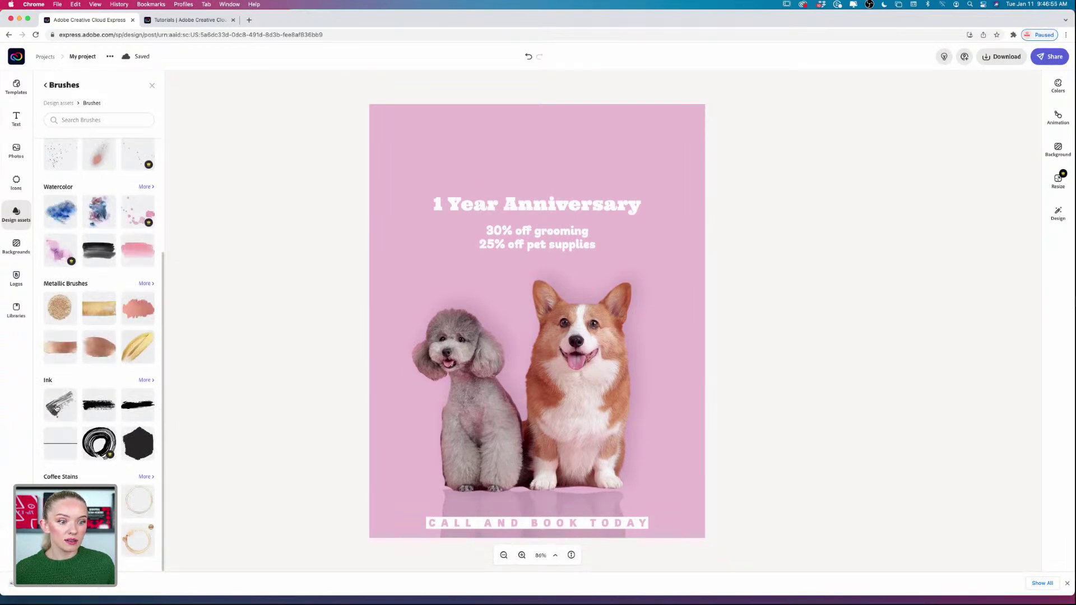
Try an ink brush stroke on the flyer, enlarging it and moving it beside the corgi, and delete it again
mouse_move(57, 408)
left_mouse_down()
mouse_move(286, 316)
mouse_move(70, 410)
left_mouse_up()
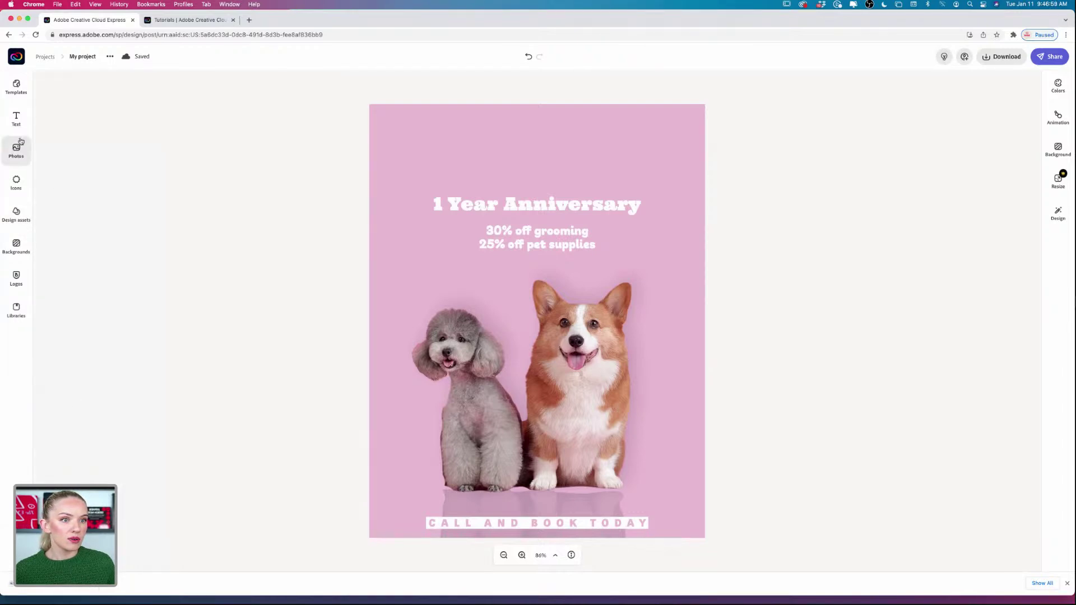
left_click(17, 180)
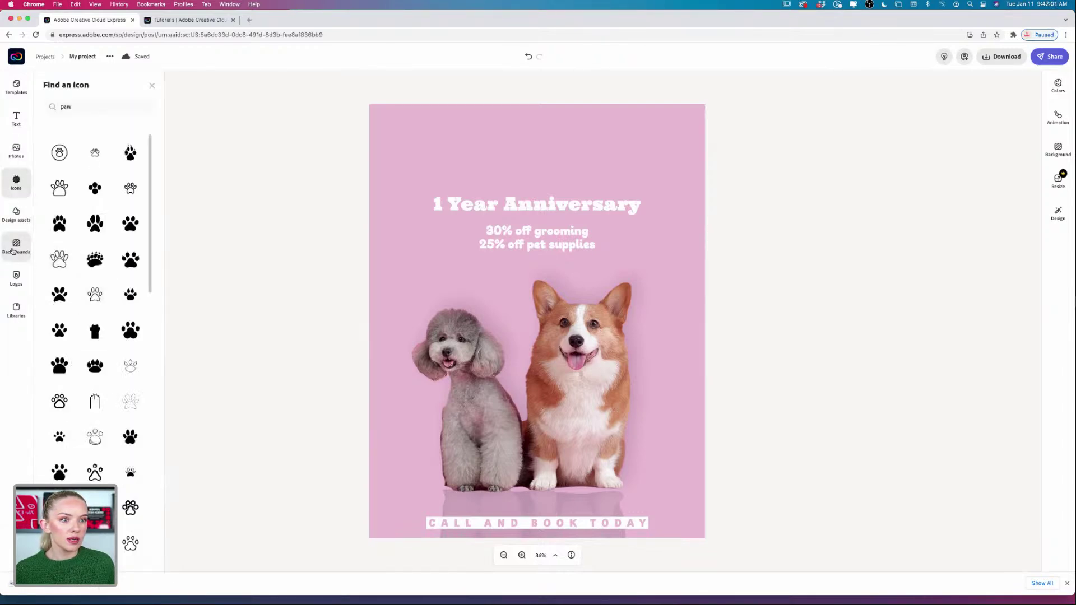
left_click(16, 213)
left_click_drag(67, 401, 398, 245)
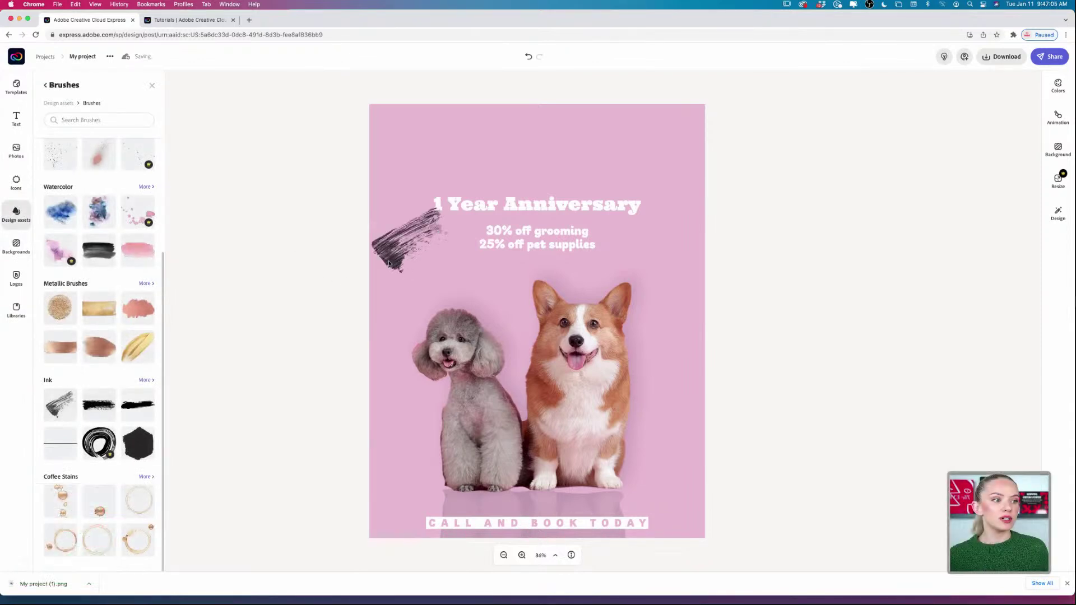
left_click_drag(513, 172, 516, 156)
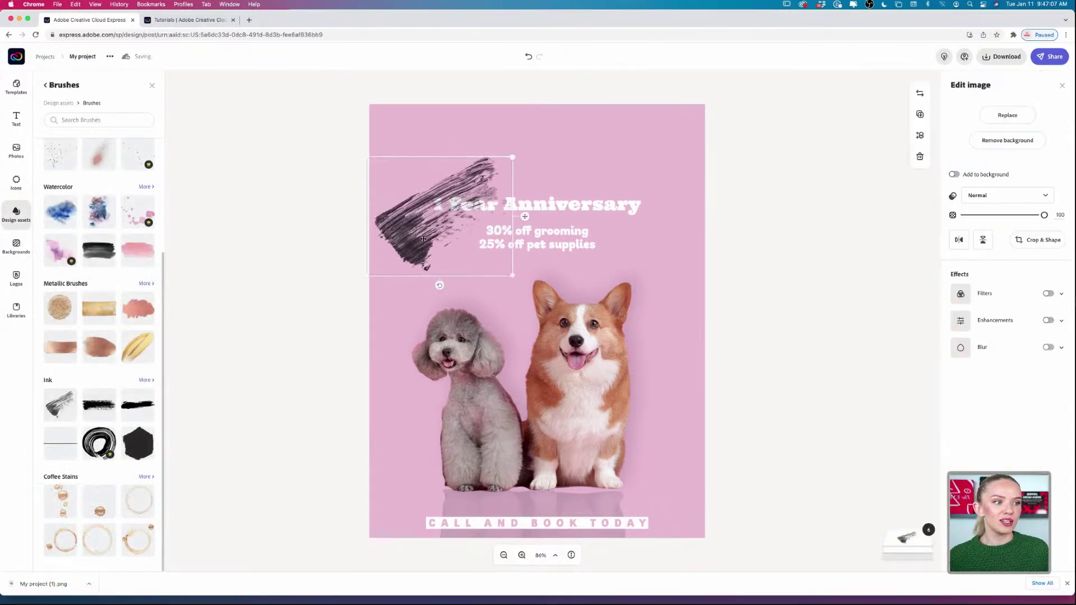
mouse_move(426, 210)
left_mouse_down()
mouse_move(436, 482)
mouse_move(690, 487)
mouse_move(688, 462)
left_mouse_up()
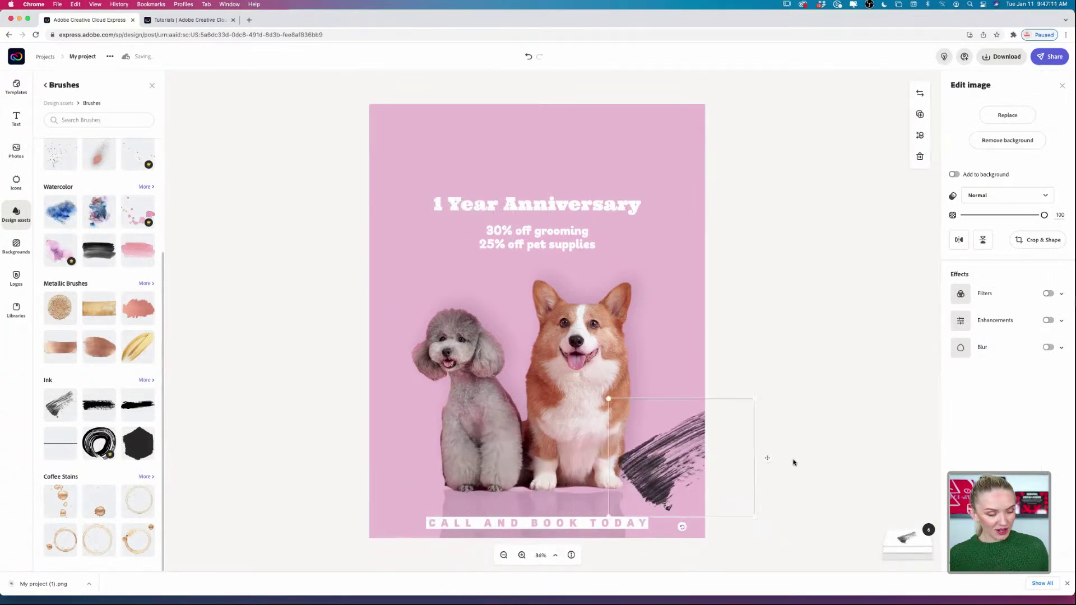
key("Delete")
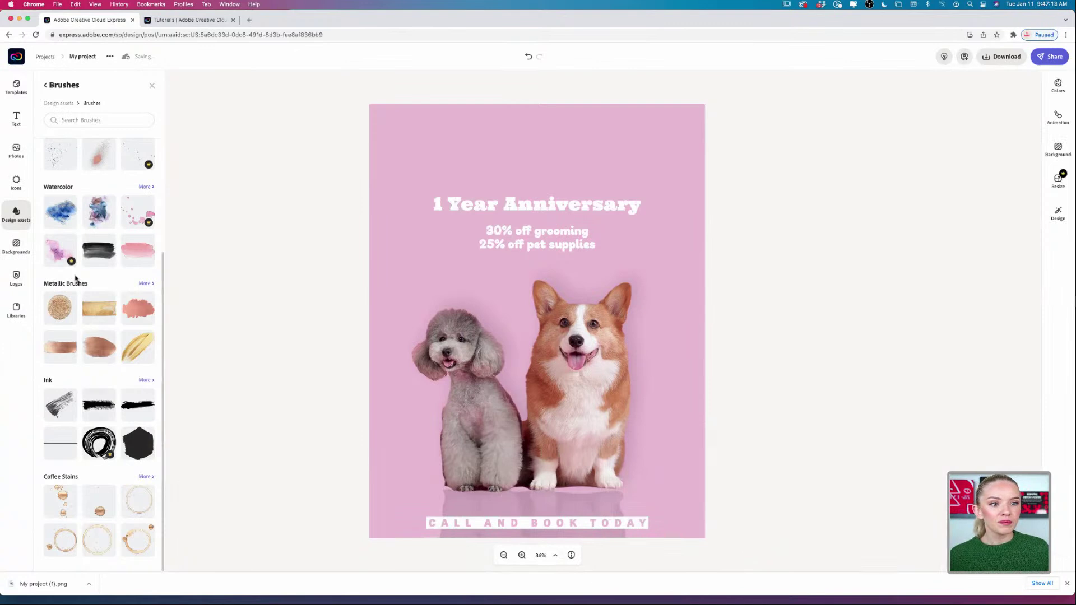
Add the DOGWORKS logo to the flyer by uploading My project.png from the Downloads folder as a logo
left_click(23, 278)
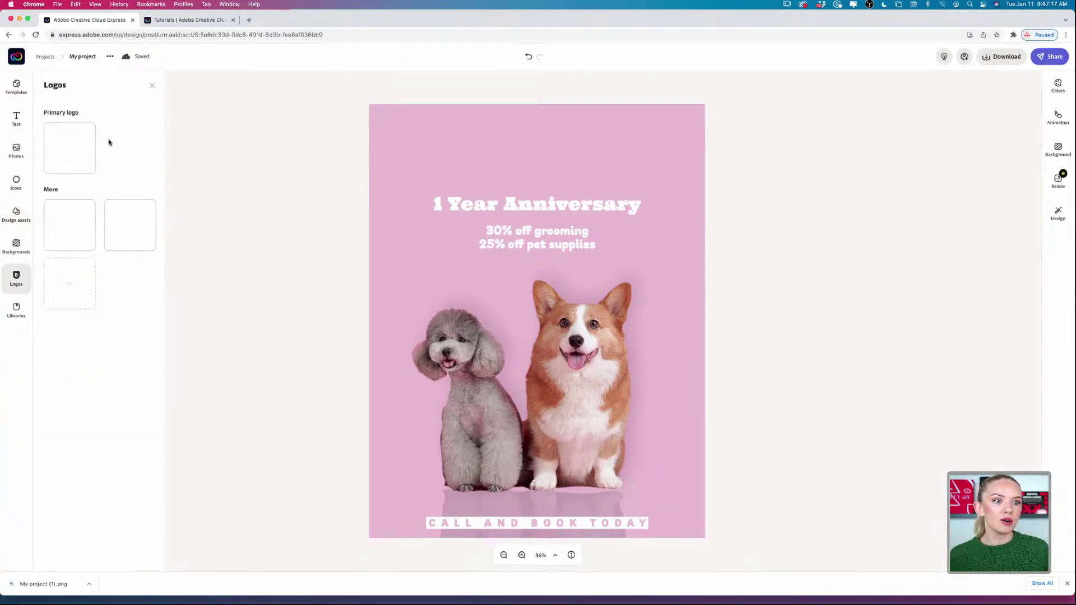
left_click(69, 287)
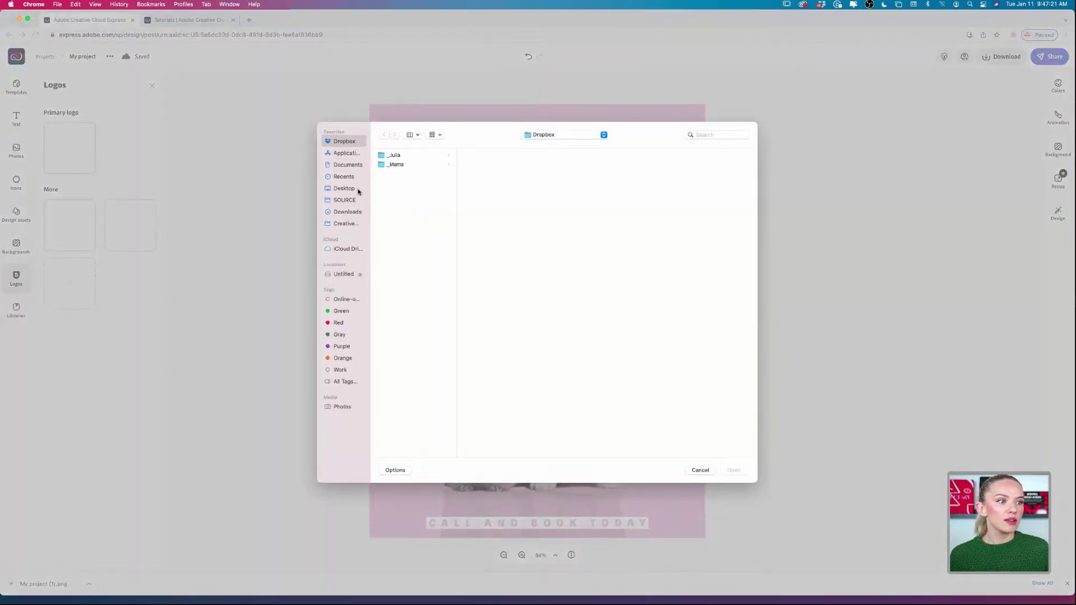
left_click(348, 212)
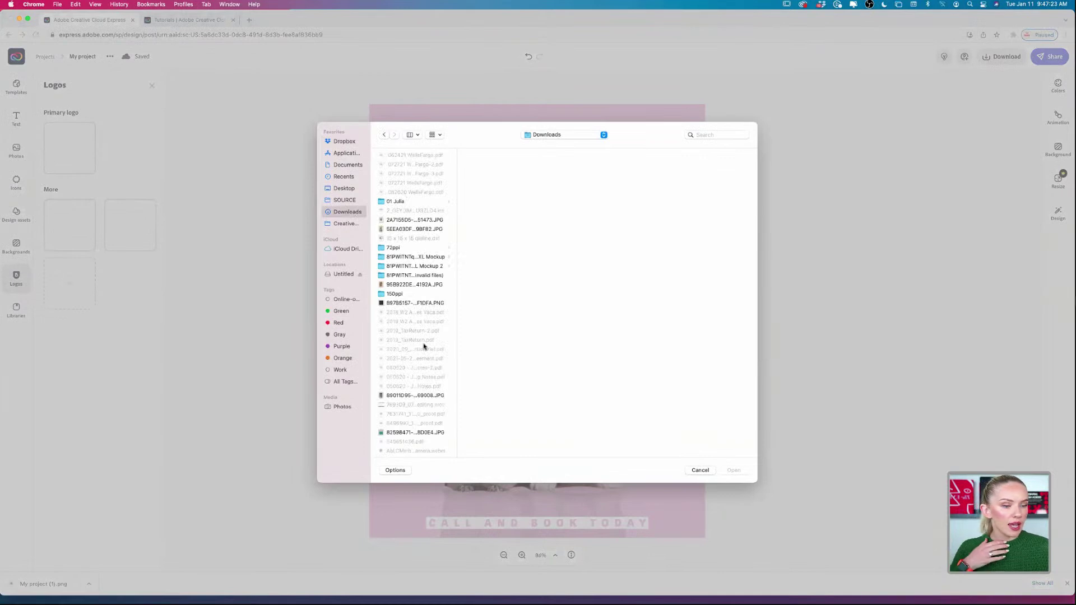
scroll(423, 346, "down", 15)
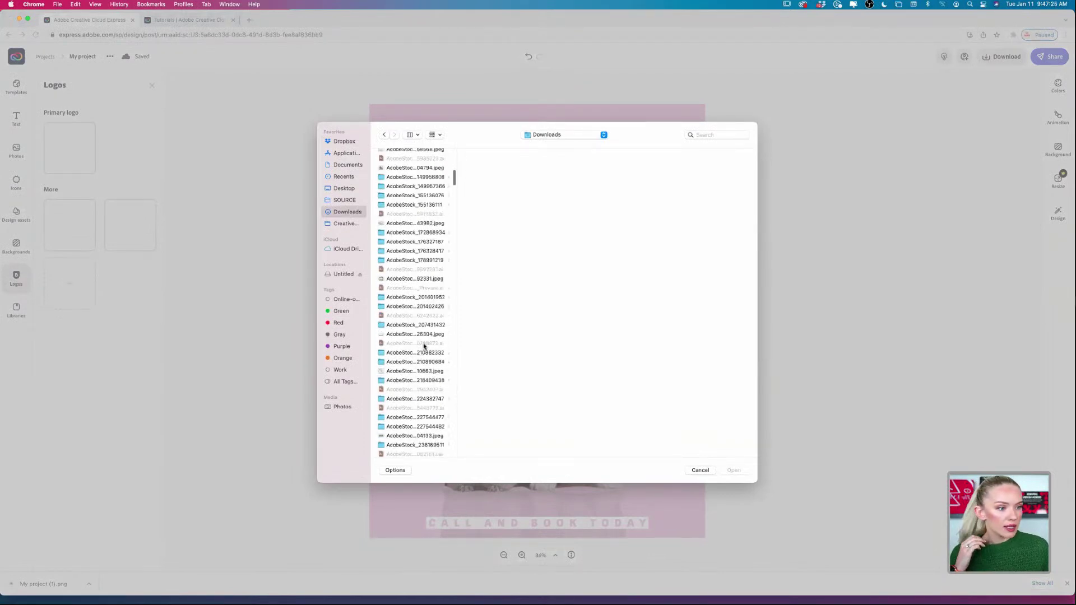
scroll(424, 347, "down", 20)
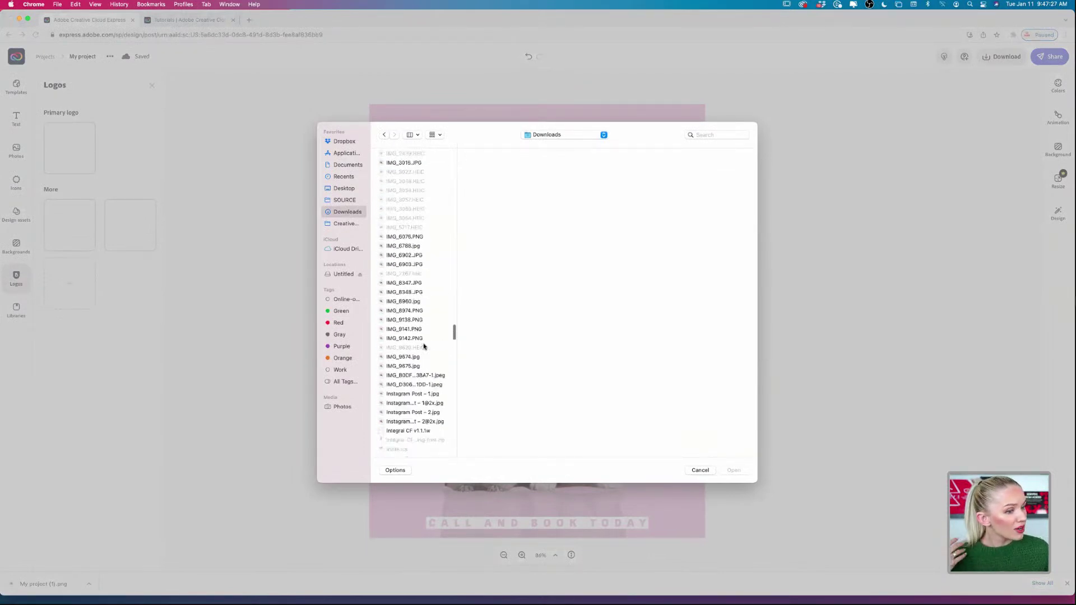
scroll(423, 347, "up", 8)
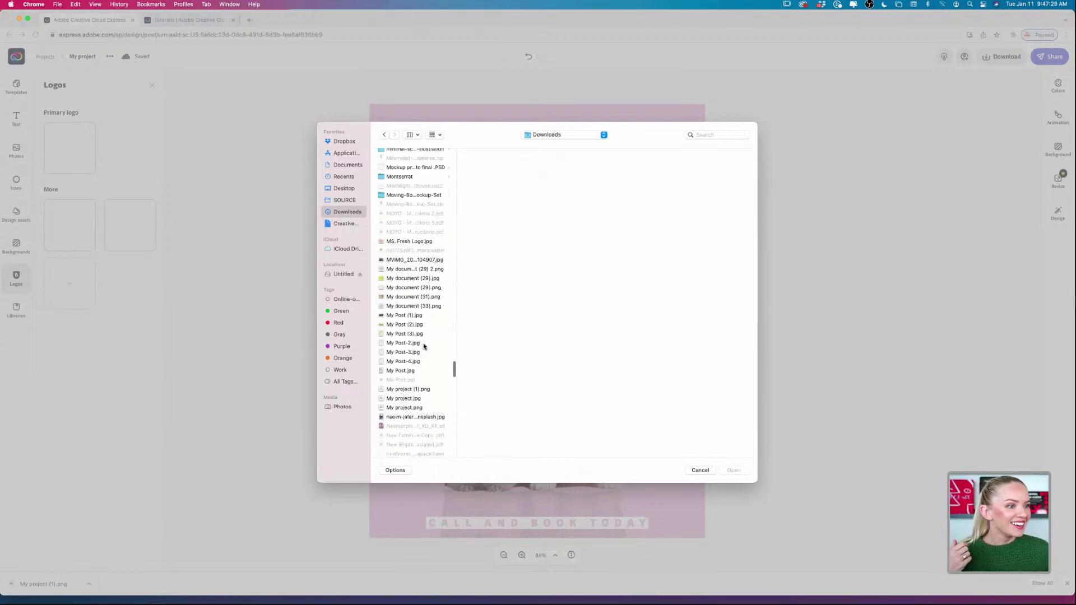
scroll(424, 346, "down", 3)
left_click(408, 352)
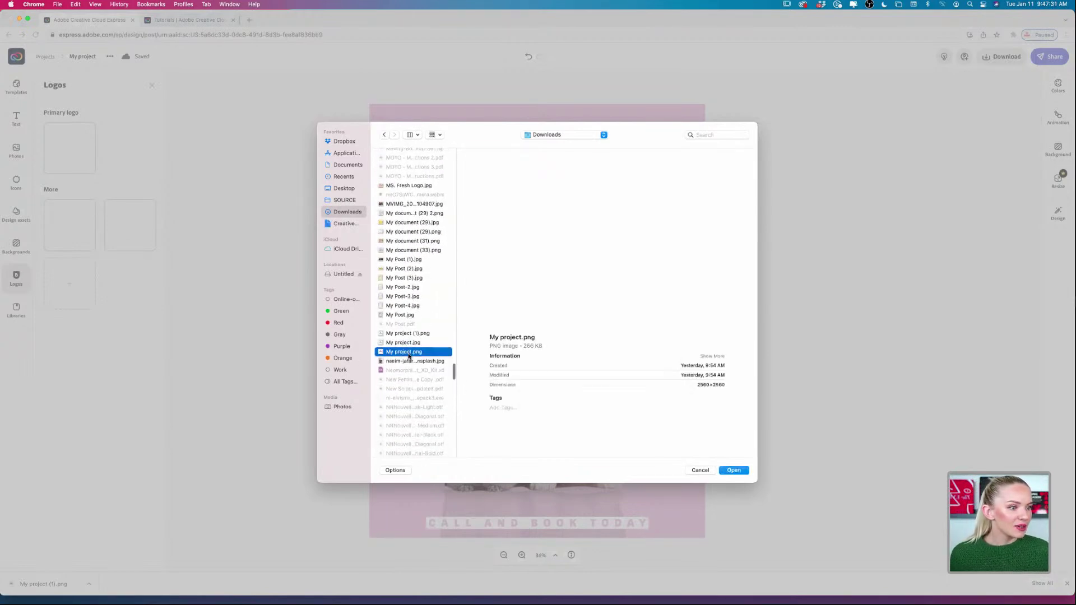
left_click(733, 471)
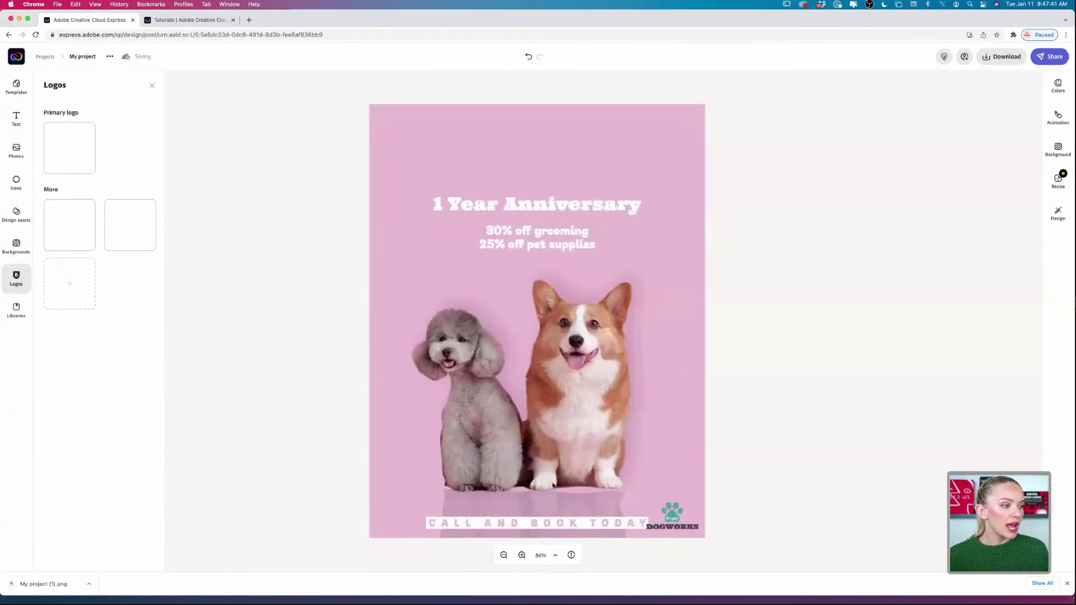
Move the DOGWORKS logo to the center above the "1 Year Anniversary" headline and enlarge it to fill that space
left_click(670, 517)
left_click_drag(672, 514, 619, 117)
left_click_drag(561, 142, 541, 149)
left_click(752, 216)
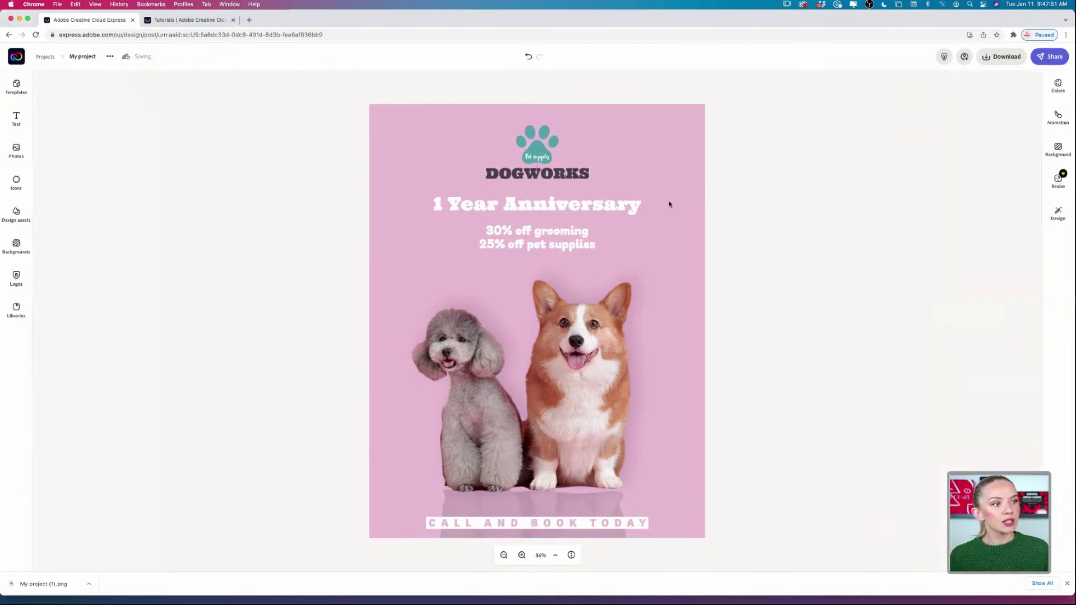
left_click(530, 153)
left_click_drag(588, 127, 544, 153)
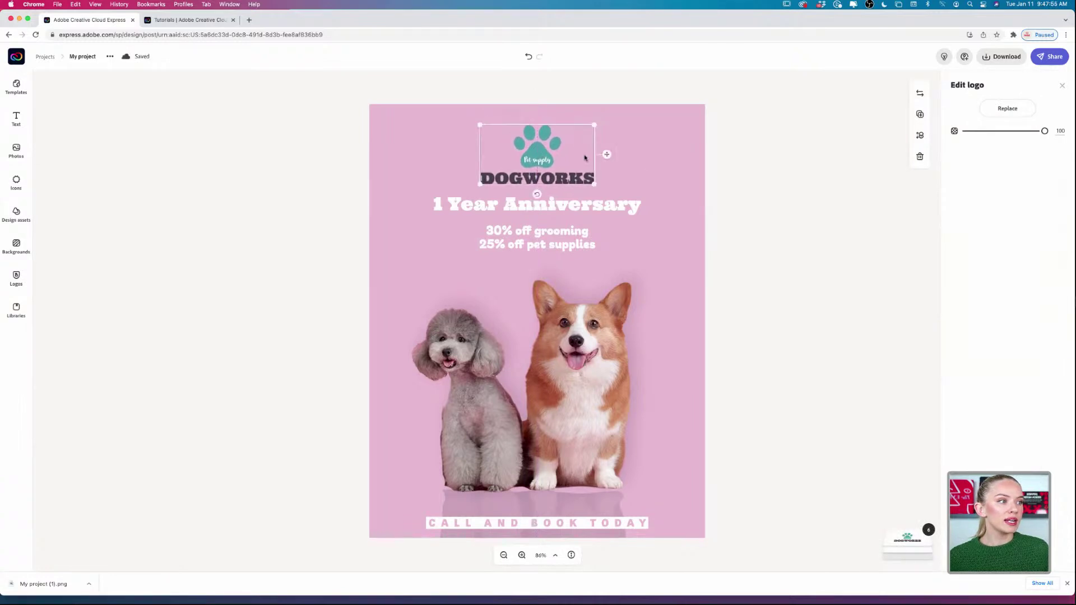
Recolor the flyer background with the teal sampled from the logo's paw and lighten it to a pale teal
left_click(655, 160)
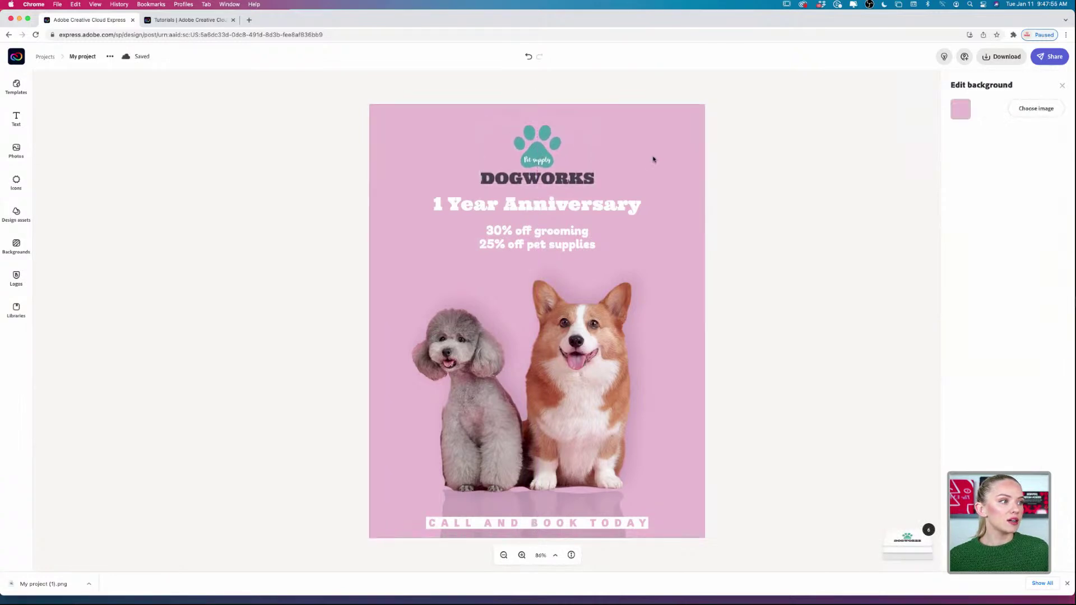
left_click(960, 112)
left_click(1040, 256)
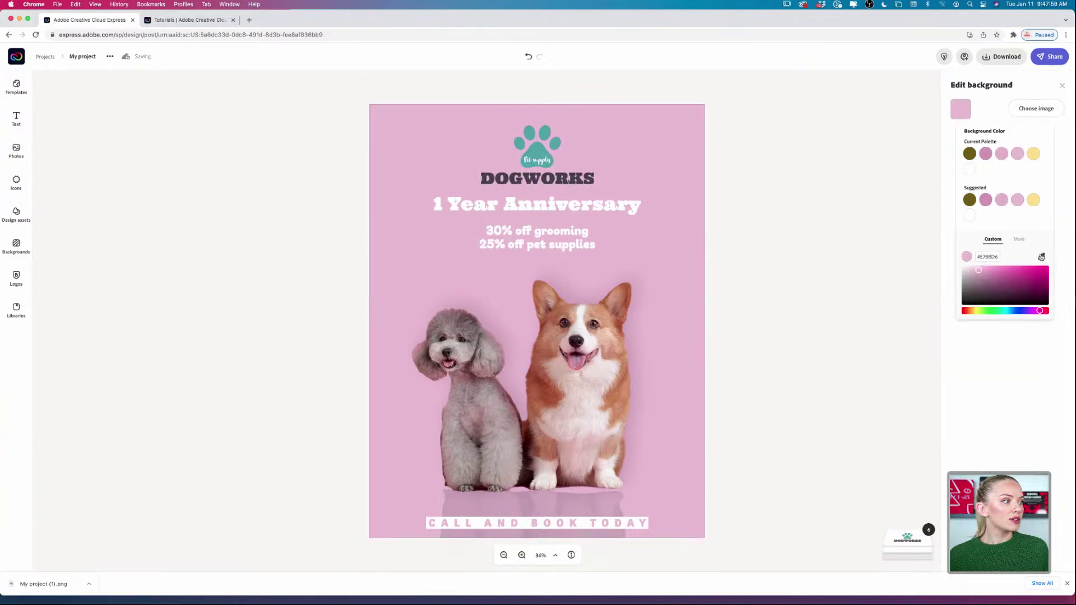
left_click(533, 152)
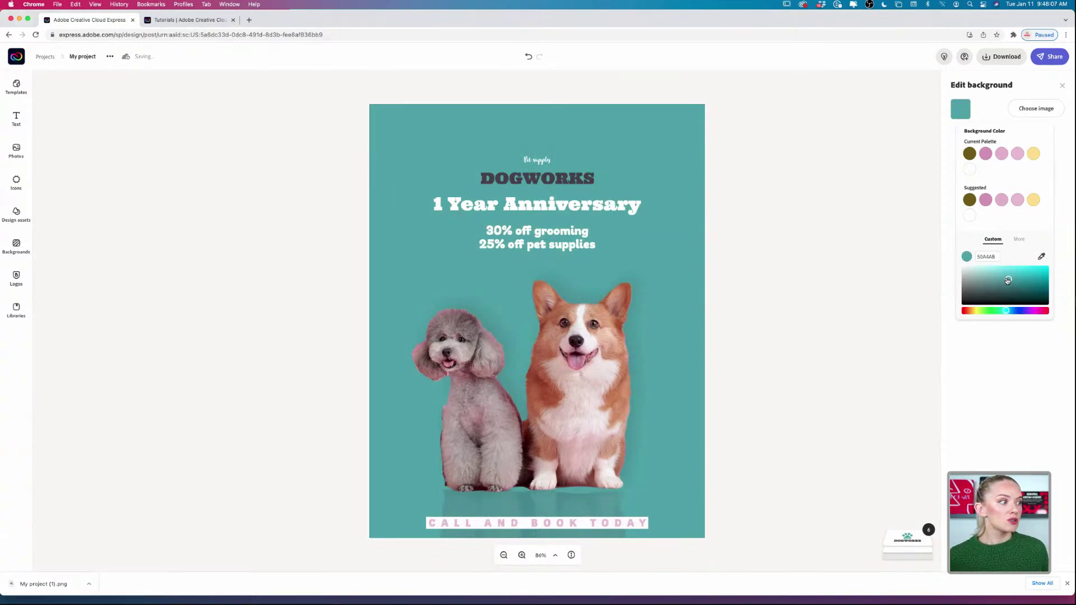
left_click_drag(1010, 281, 970, 275)
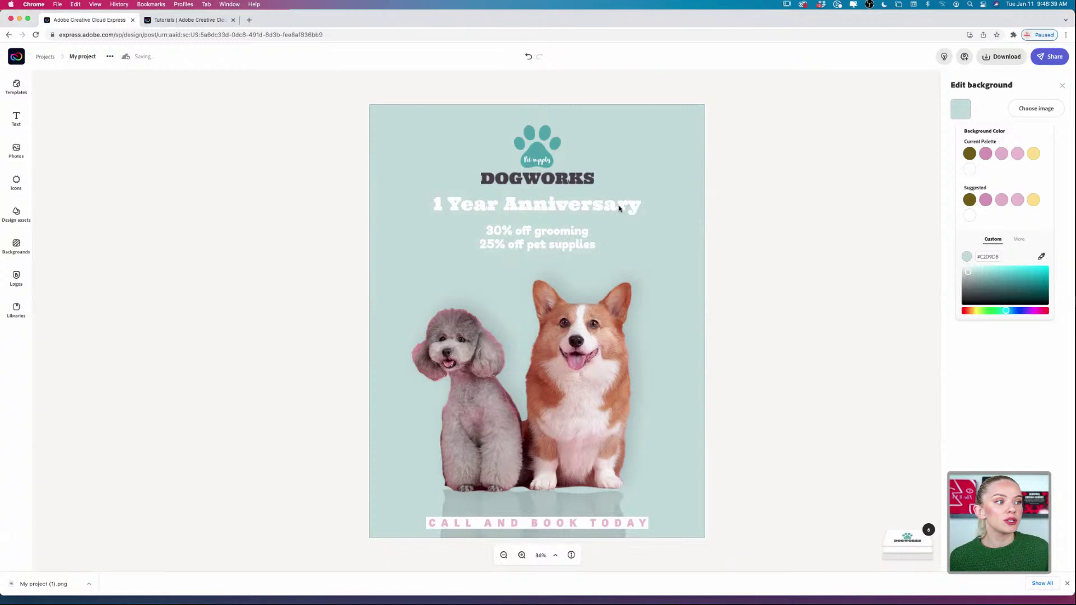
left_click(962, 382)
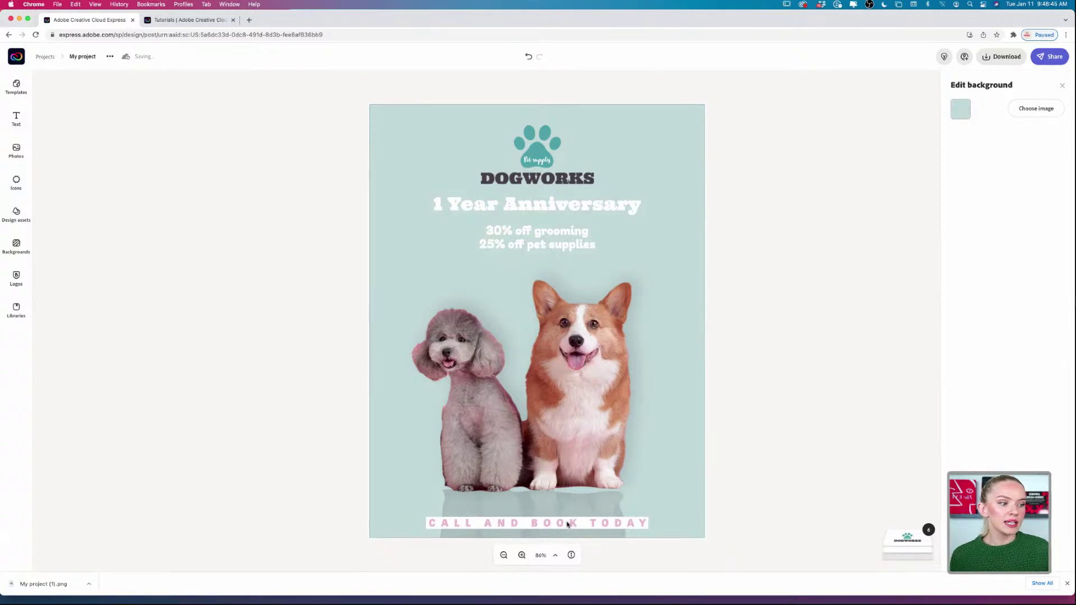
Recolor the "Call and book today" text, trying a cream shade first and settling on the dark gray 453D46
left_click(564, 525)
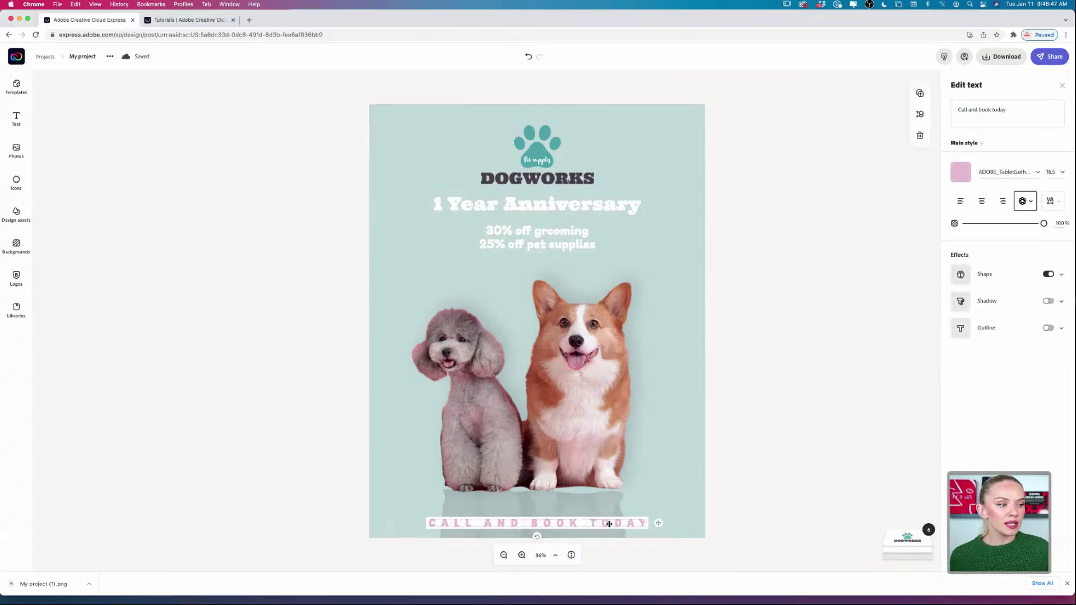
left_click(958, 173)
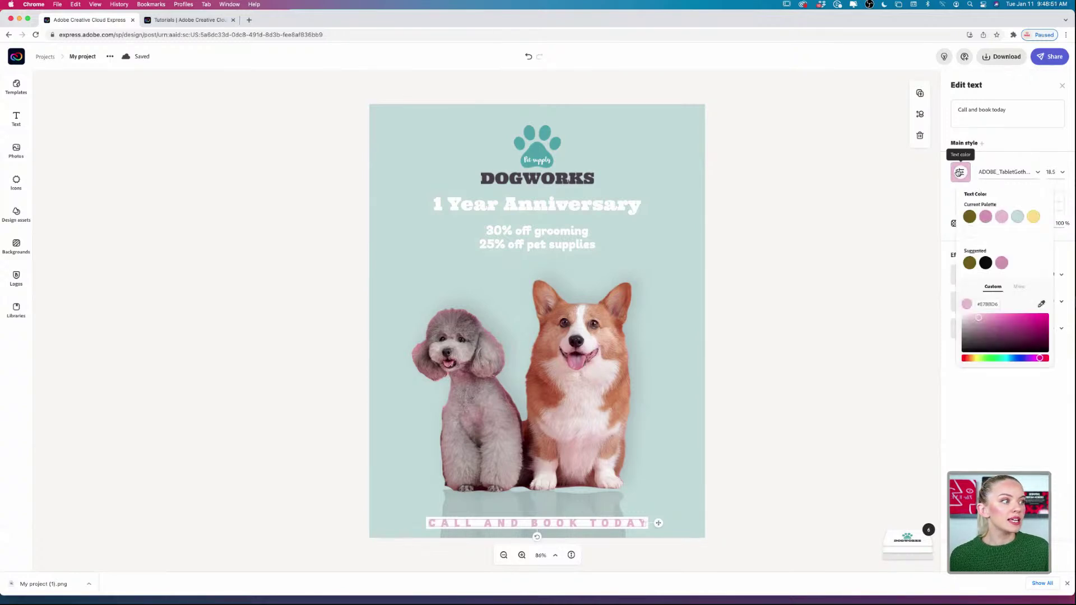
left_click(998, 304)
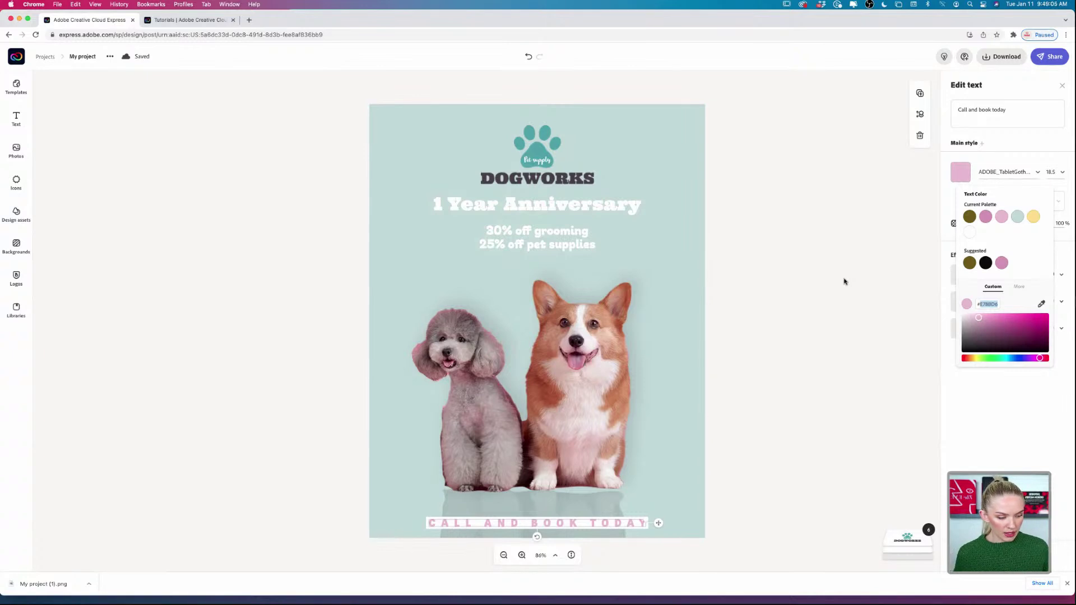
type("FE")
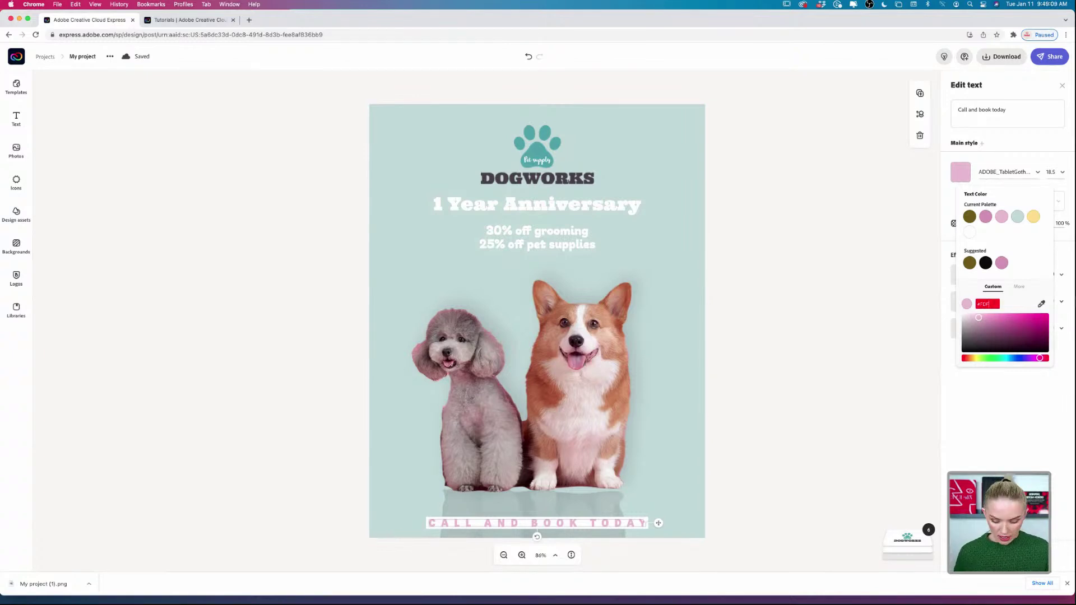
key("Return")
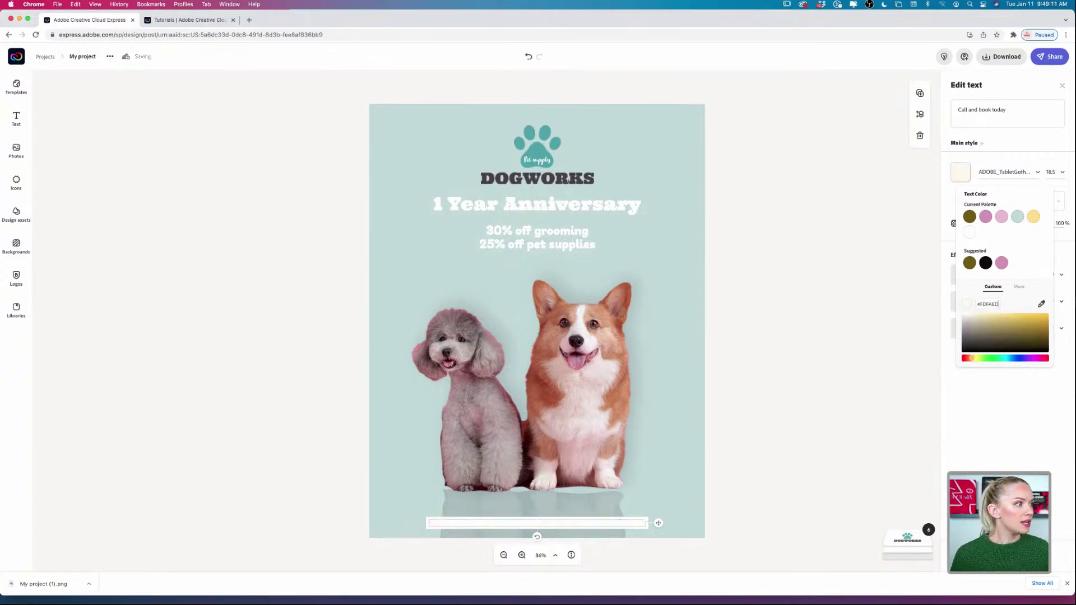
key("BackSpace")
key("BackSpace")
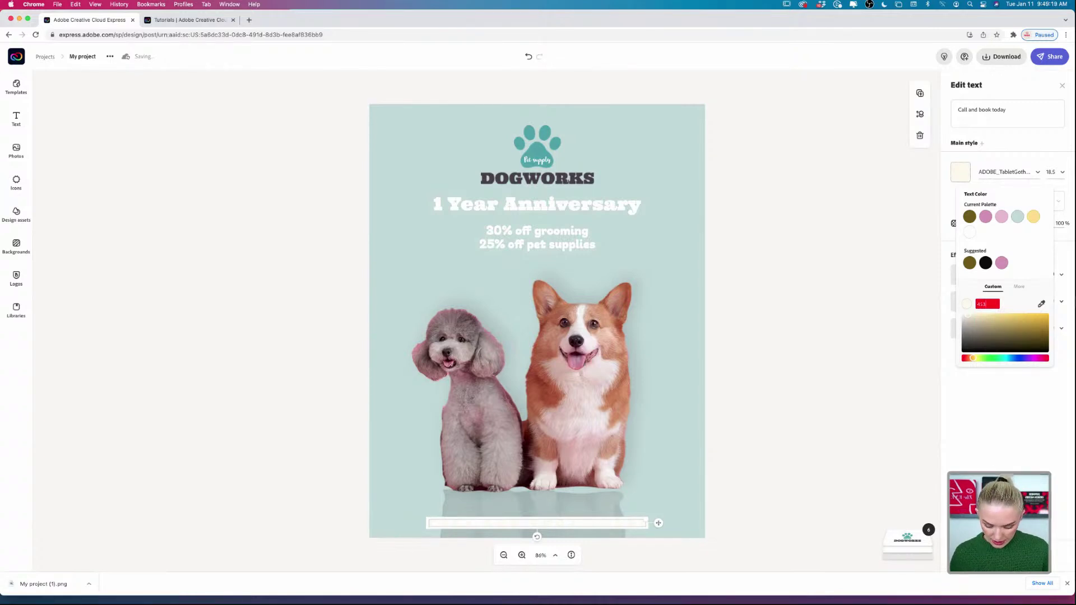
key("Return")
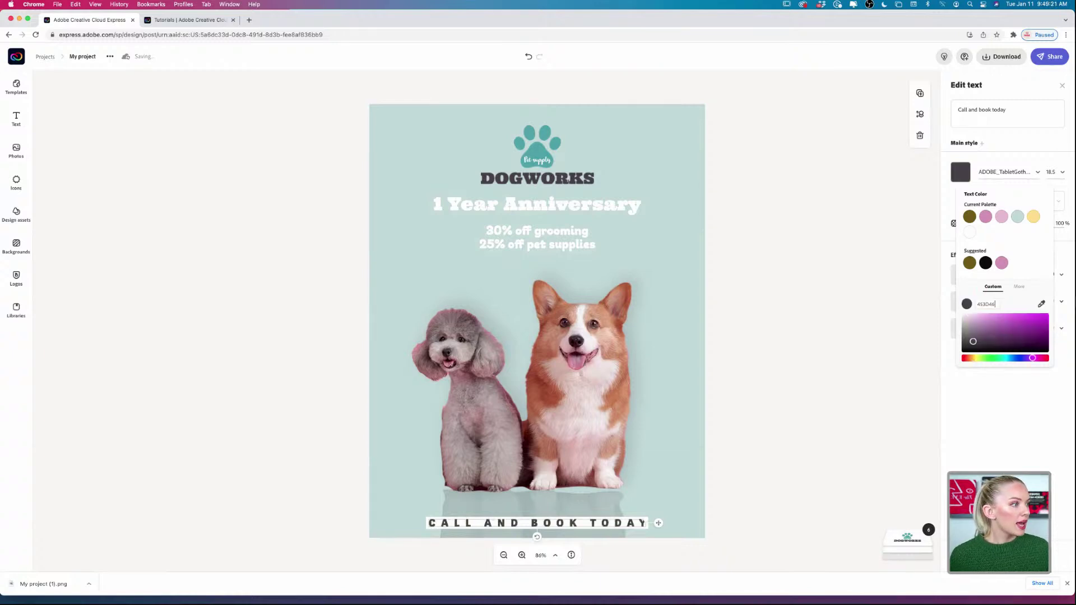
key("Escape")
left_click(798, 497)
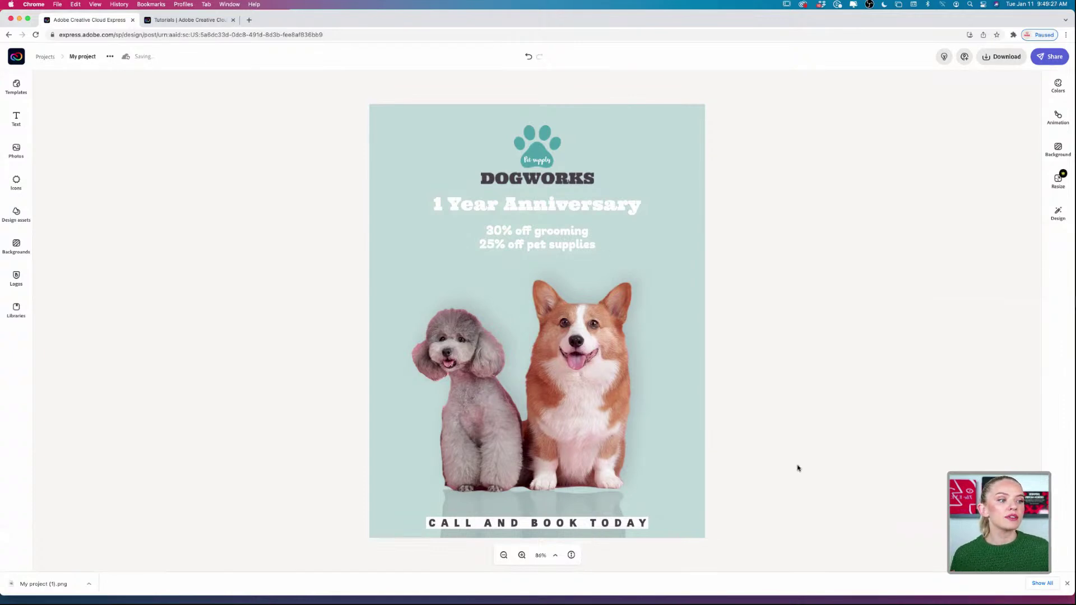
Move the grouped dog photo slightly up and to the right on the flyer
left_click(494, 451)
left_click_drag(598, 435, 603, 423)
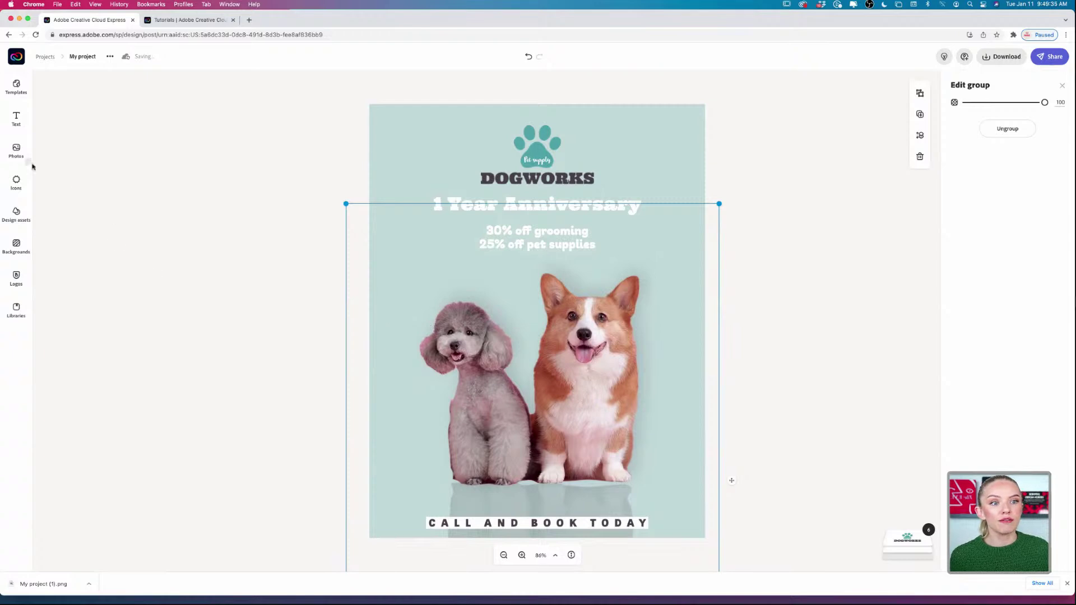
Search the brush design assets for "dog", then return to viewing all brushes
left_click(17, 150)
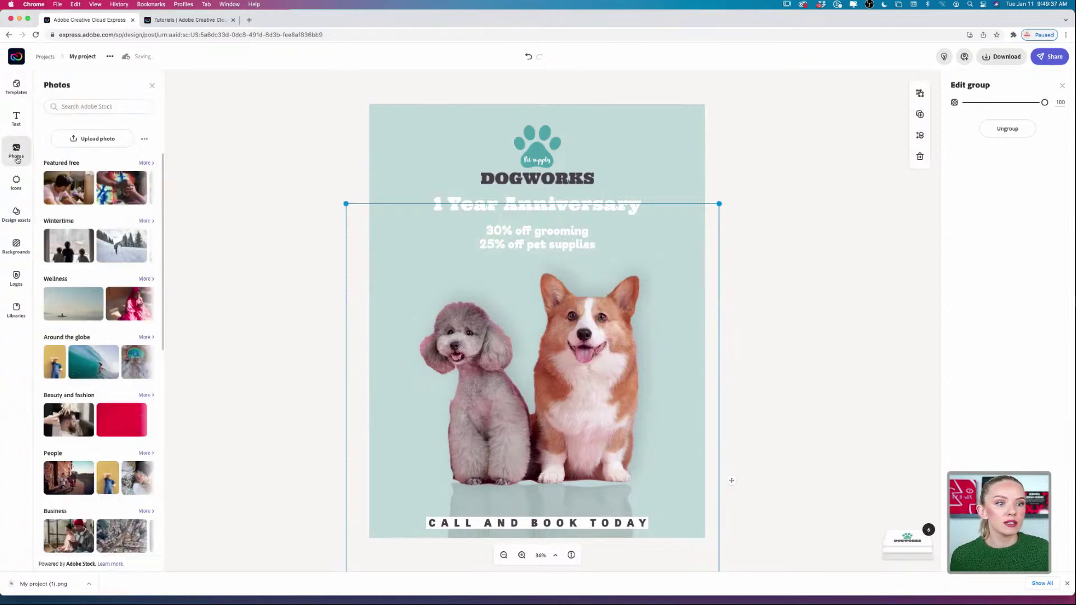
left_click(16, 214)
left_click(70, 119)
type("do")
key("Return")
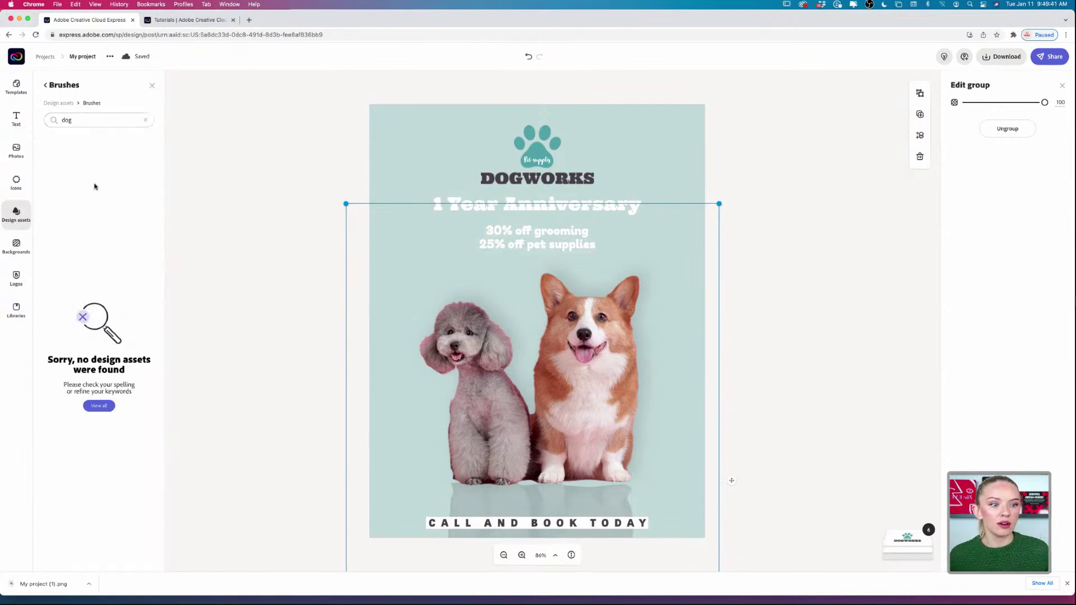
left_click(98, 406)
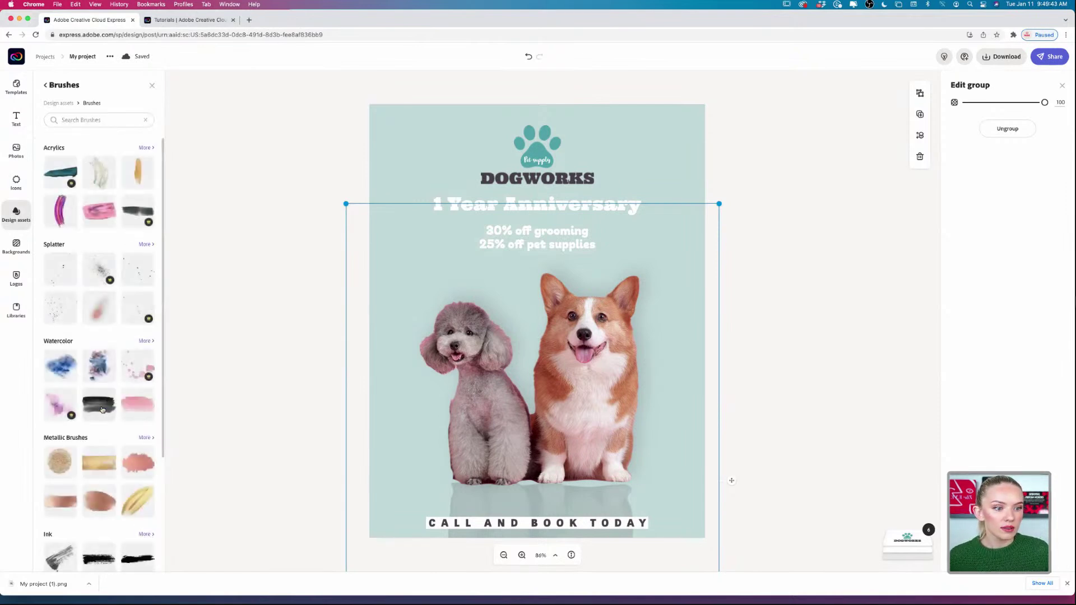
Search the stock photos for "dog" and browse the results for a picture to place
left_click(17, 150)
left_click(98, 107)
type("dog")
key("Return")
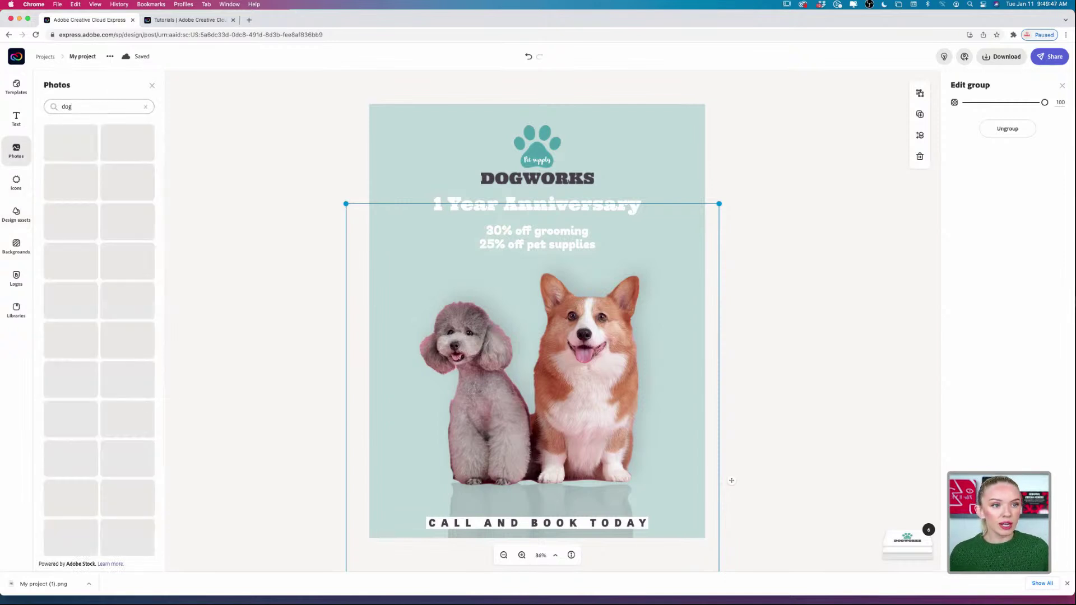
scroll(108, 268, "down", 10)
scroll(108, 268, "down", 5)
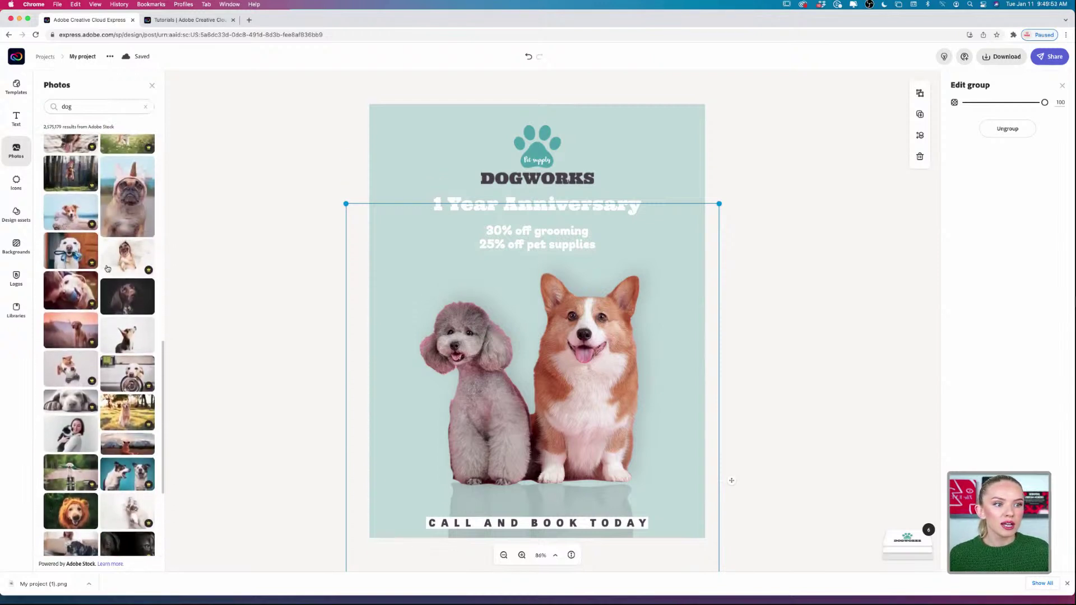
scroll(108, 268, "up", 2)
Try the stock photo of the dog in a pink unicorn hat on the flyer, enlarge and reposition it, and delete it
left_click_drag(120, 261, 417, 172)
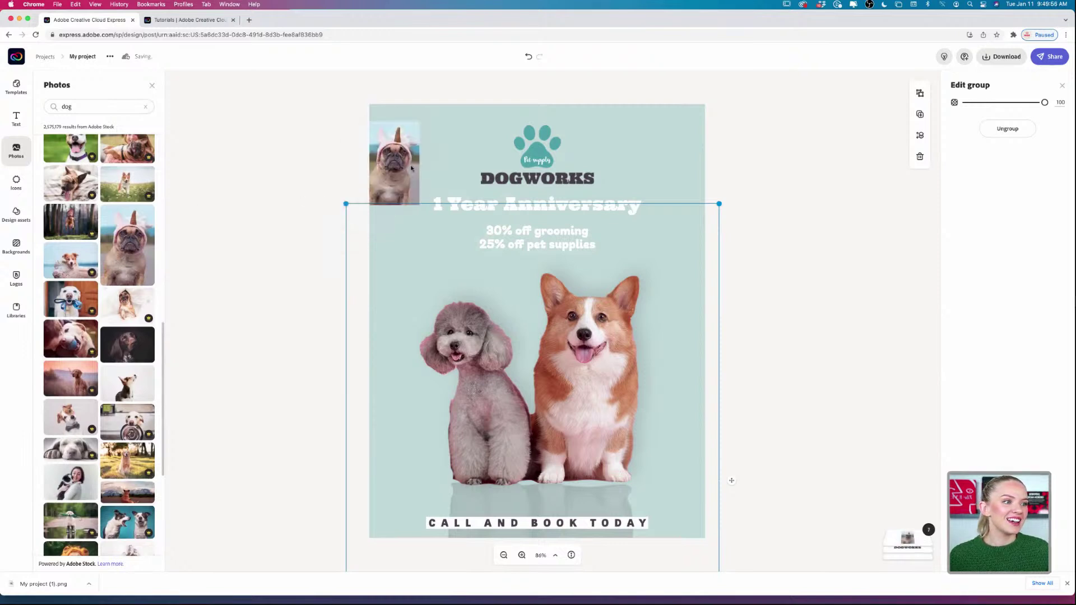
left_click(417, 172)
left_click_drag(420, 122, 446, 83)
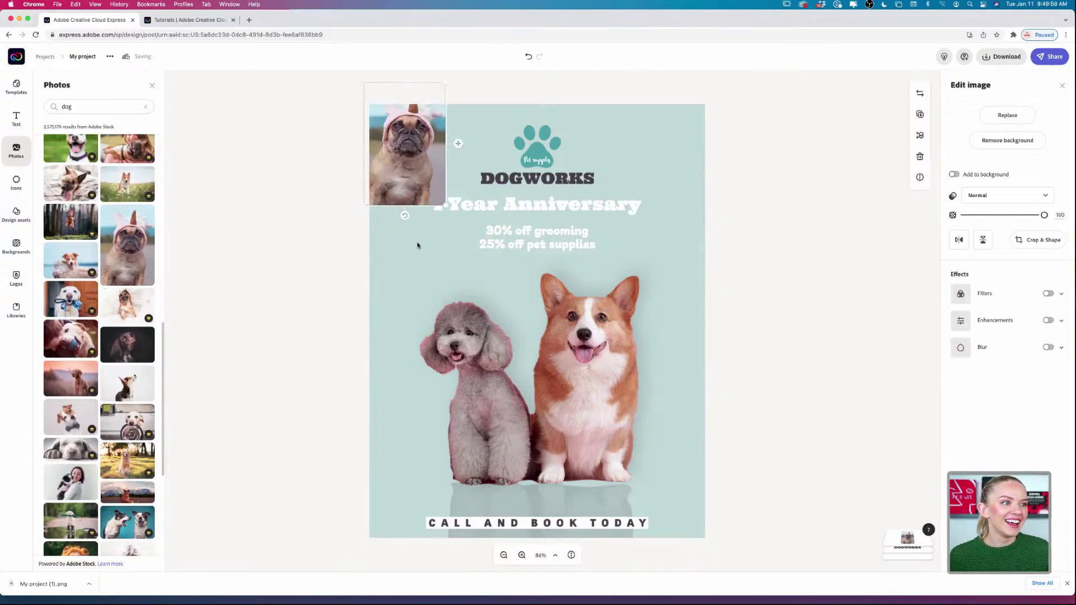
left_click_drag(440, 208, 587, 415)
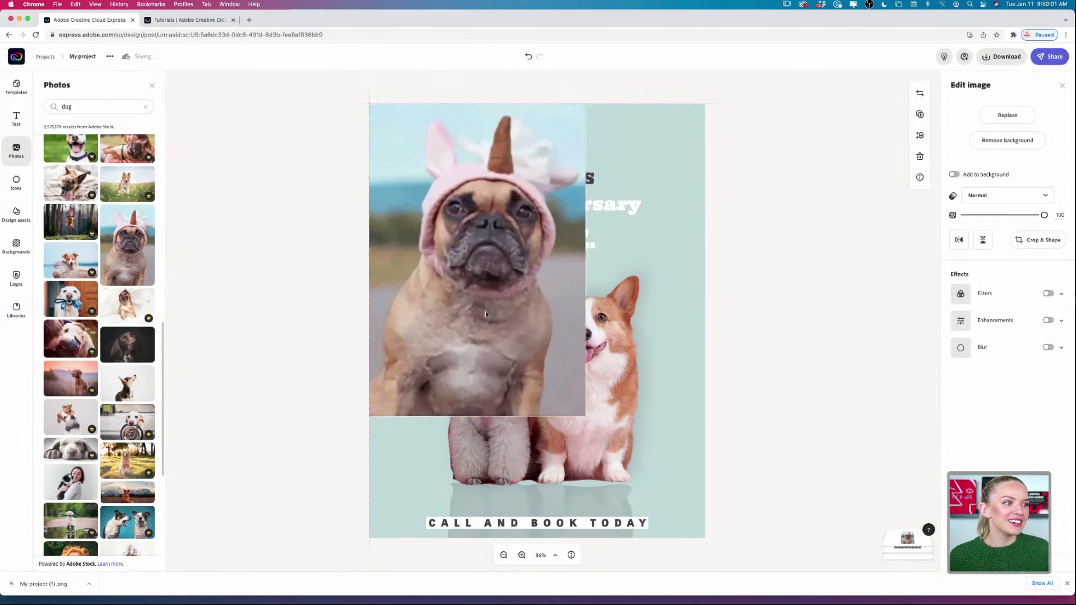
left_click_drag(471, 263, 481, 322)
left_click_drag(506, 374, 424, 413)
key("Delete")
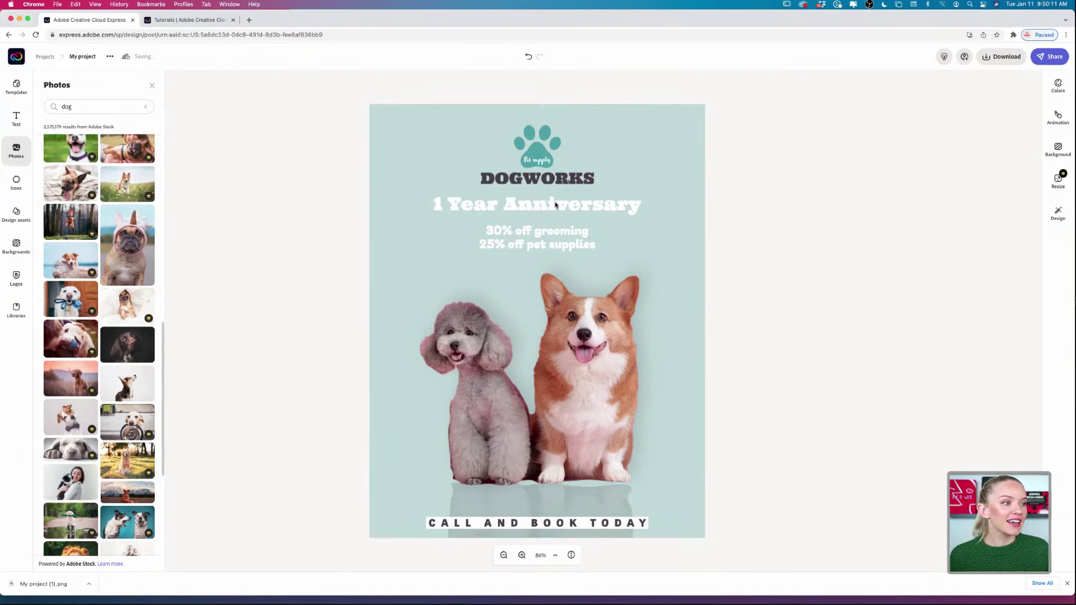
Duplicate the "30% off grooming 25% off pet supplies" text and place the copy between the dogs and "Call and book today"
left_click(555, 233)
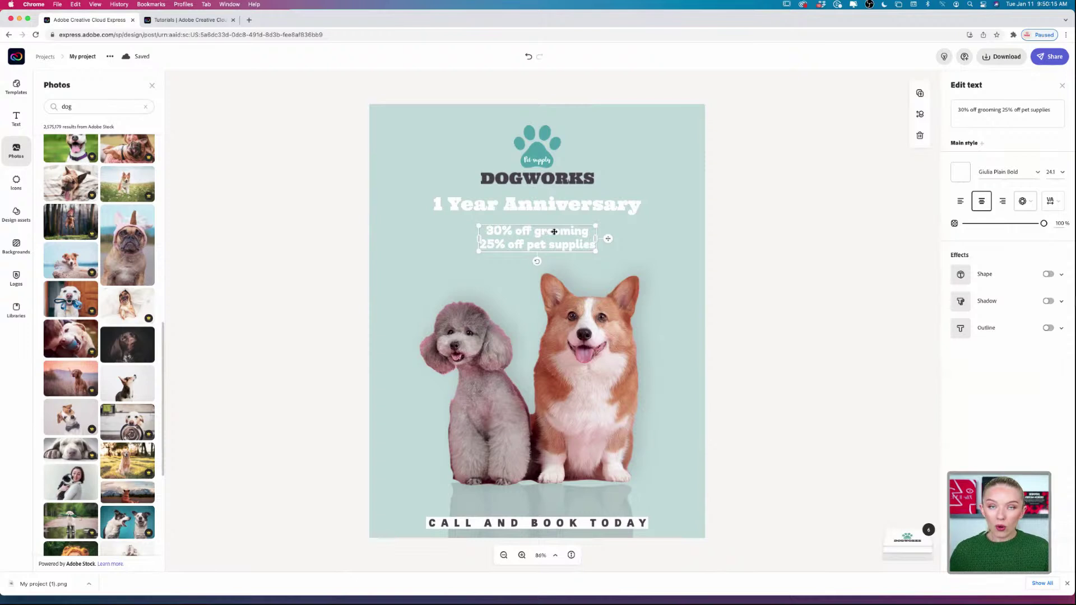
left_click_drag(553, 231, 559, 492)
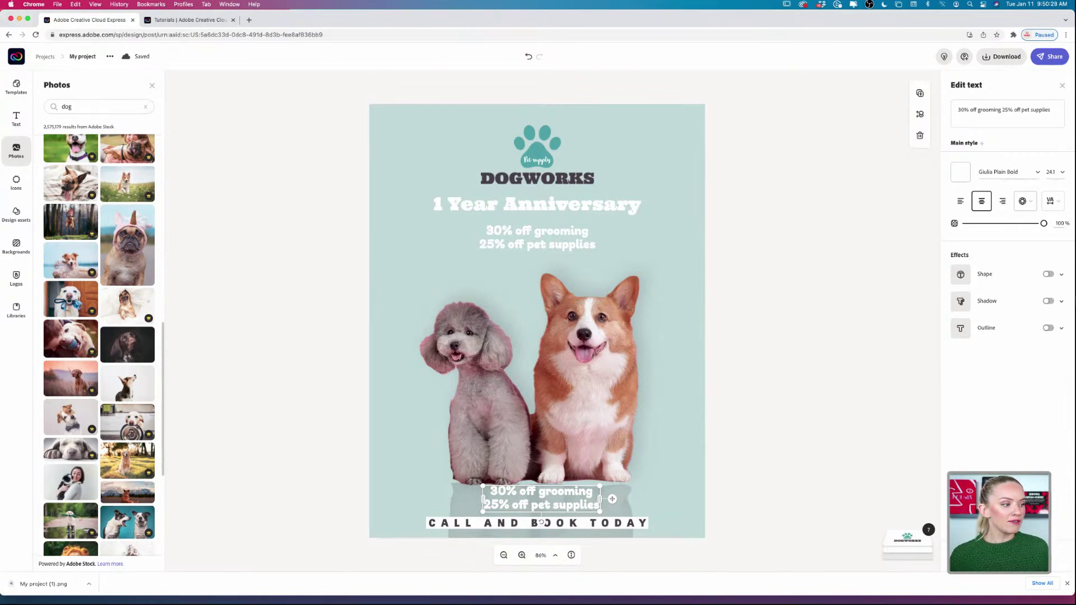
Expand the layer stack and examine the stacking order of the logo, texts and dog group
left_click(929, 530)
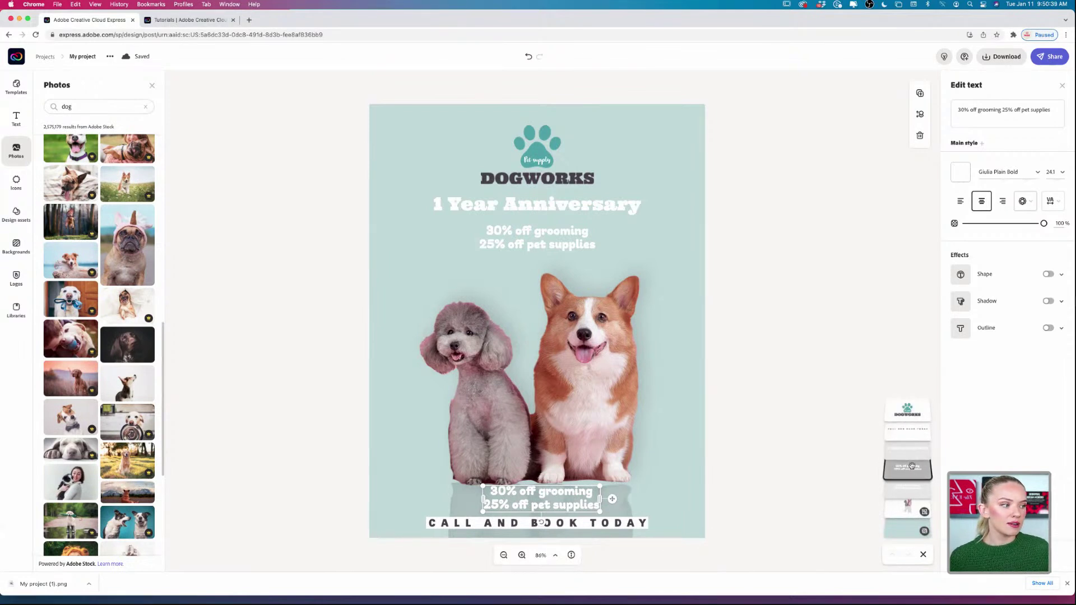
left_click_drag(908, 413, 905, 508)
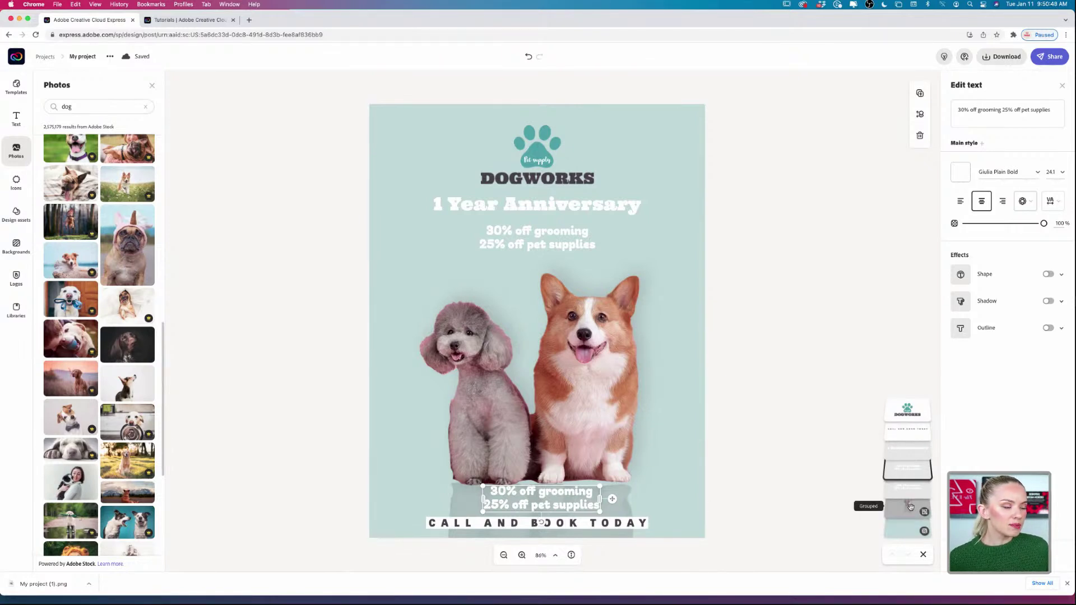
left_click_drag(911, 407, 912, 466)
left_click(797, 431)
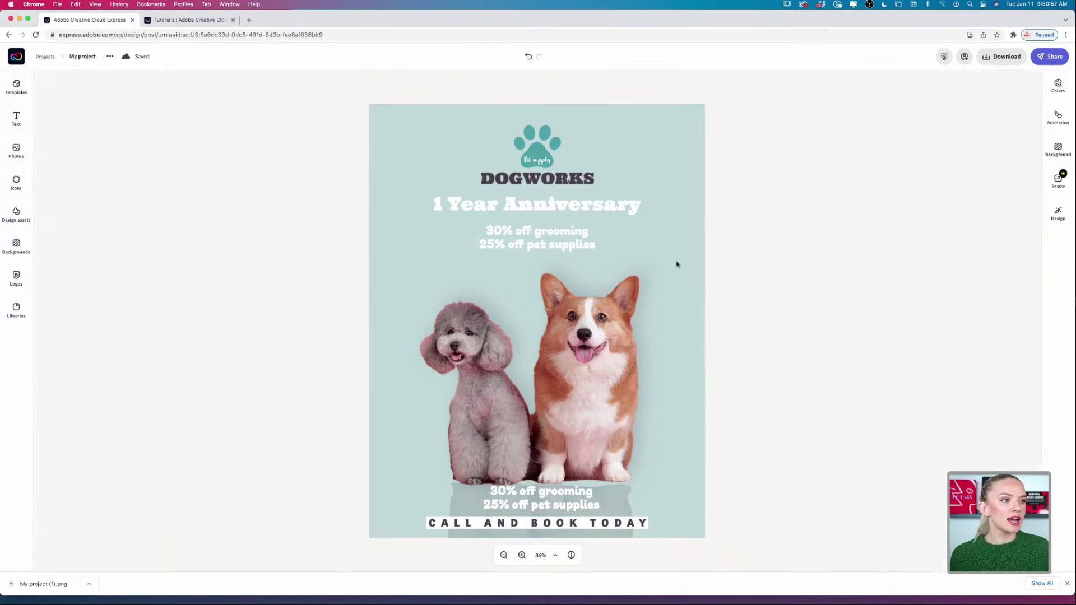
Try moving the DOGWORKS logo down over the dogs' heads and bringing the dog group to the front of the layer stack
left_click(570, 183)
left_click_drag(570, 183, 564, 316)
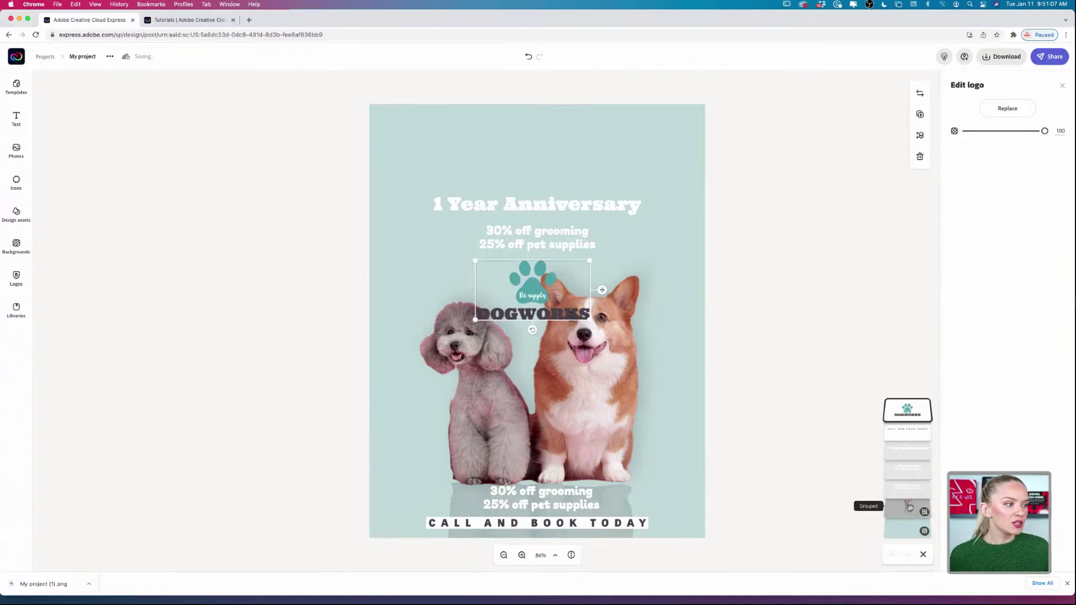
left_click_drag(912, 520, 908, 402)
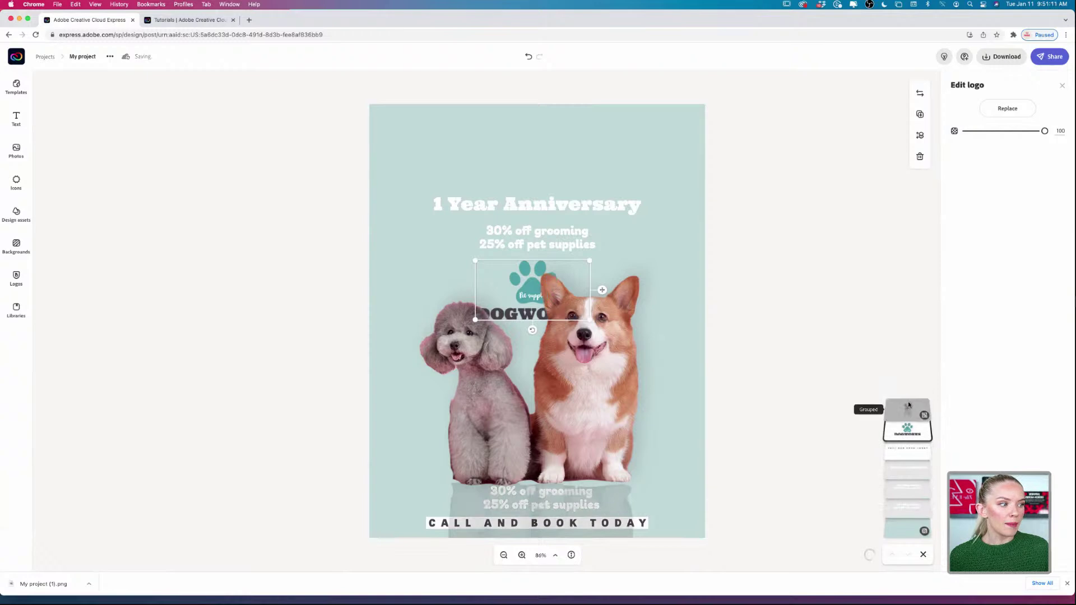
left_click(835, 354)
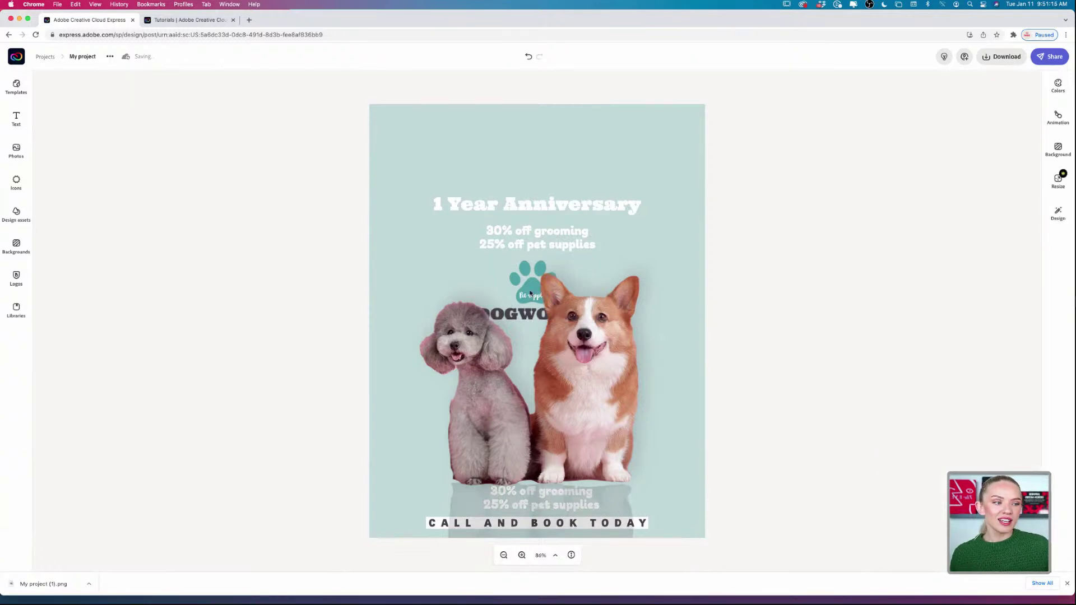
Center the dog group horizontally and return the DOGWORKS logo, layered in front of it, to its place above the "1 Year Anniversary" headline
mouse_move(530, 293)
left_mouse_down()
mouse_move(529, 157)
mouse_move(538, 293)
left_mouse_up()
left_click(618, 377)
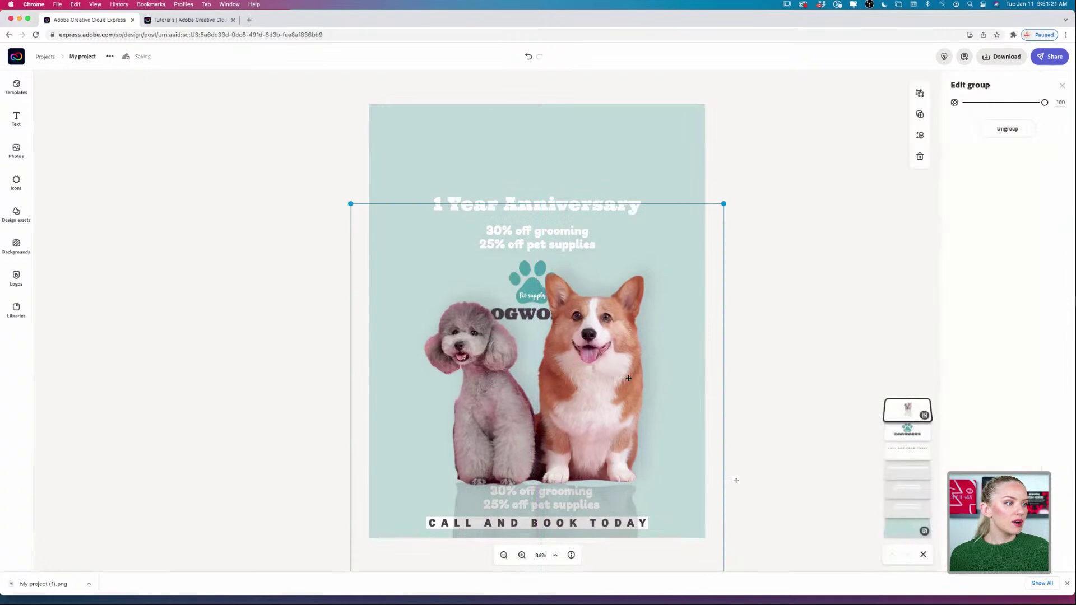
left_click_drag(914, 429, 909, 445)
left_click(758, 358)
left_click_drag(529, 289, 531, 158)
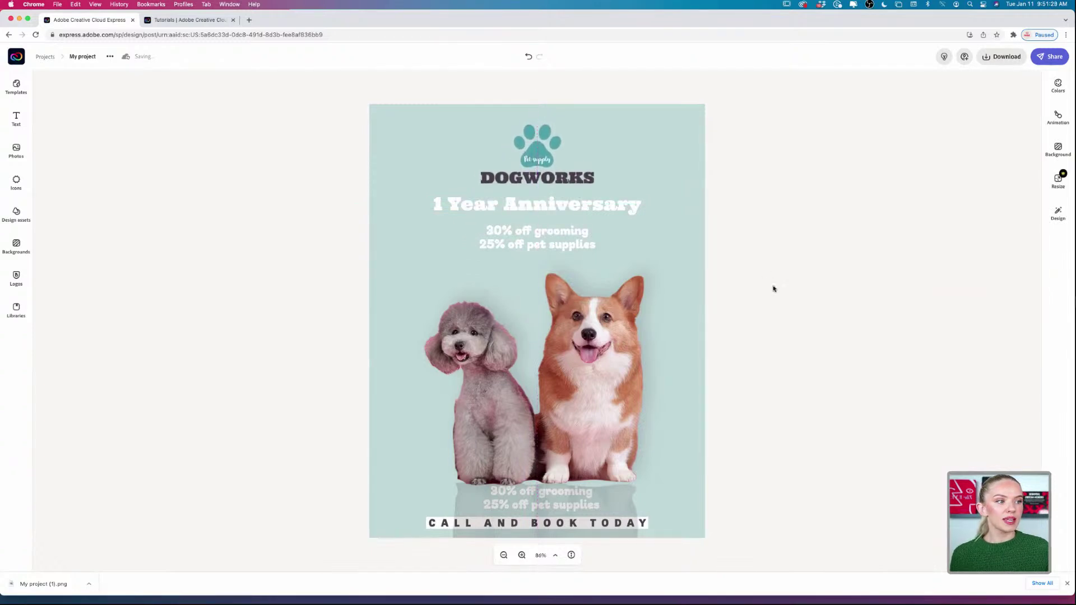
Move the dog group slightly up to leave more room for the text beneath it
left_click(595, 411)
left_click_drag(596, 412, 596, 402)
left_click(765, 413)
Send the dog group behind all text layers, directly above the background
left_click(561, 508)
left_click(563, 506)
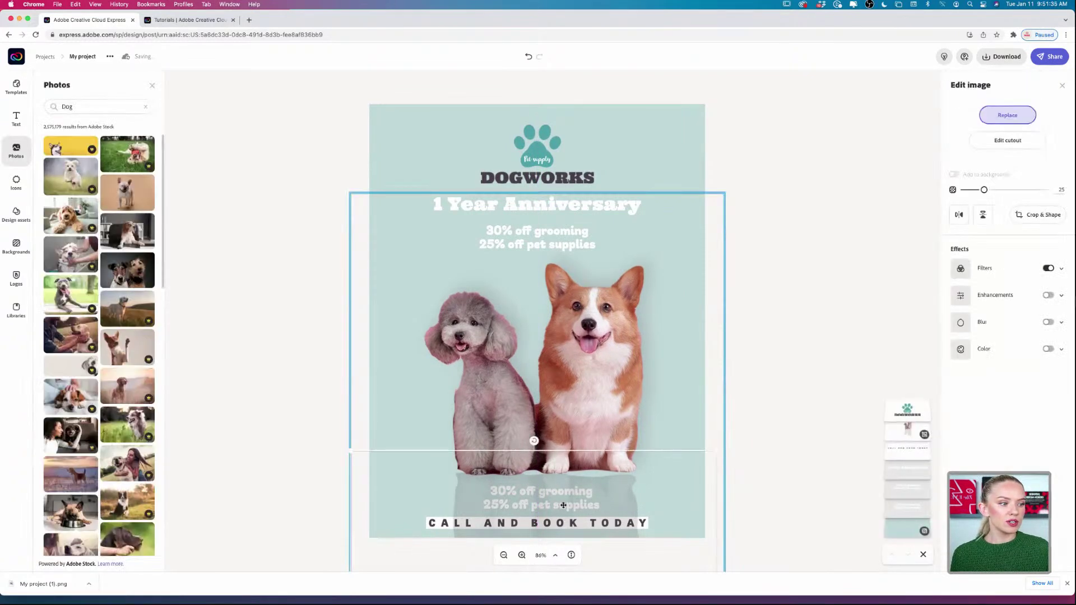
left_click_drag(907, 432, 903, 513)
left_click(741, 508)
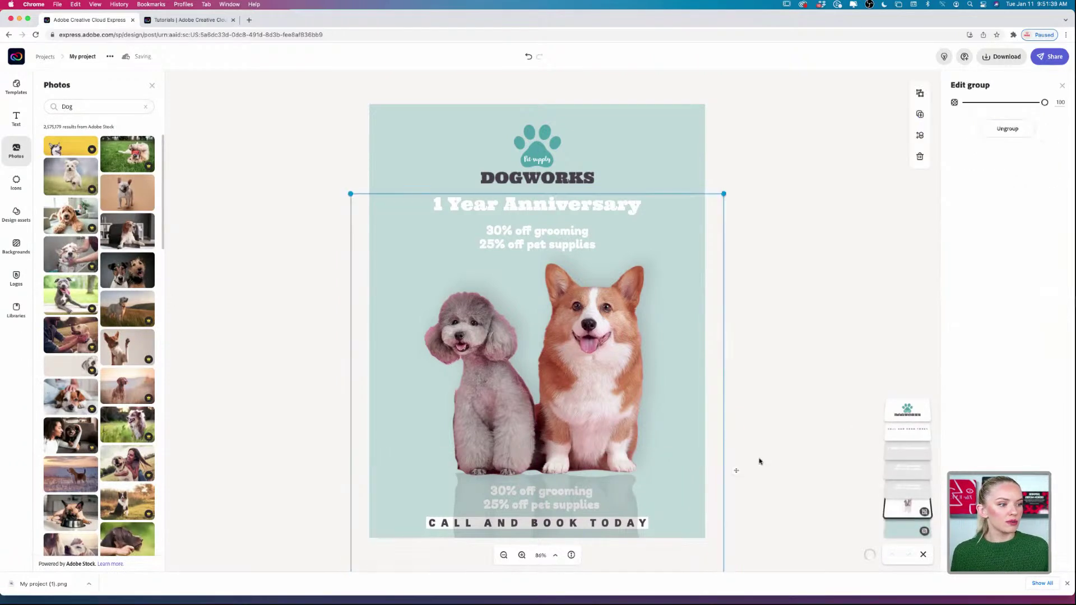
left_click(761, 459)
Replace the duplicated discount text beneath the dogs with the business phone number
left_click(555, 505)
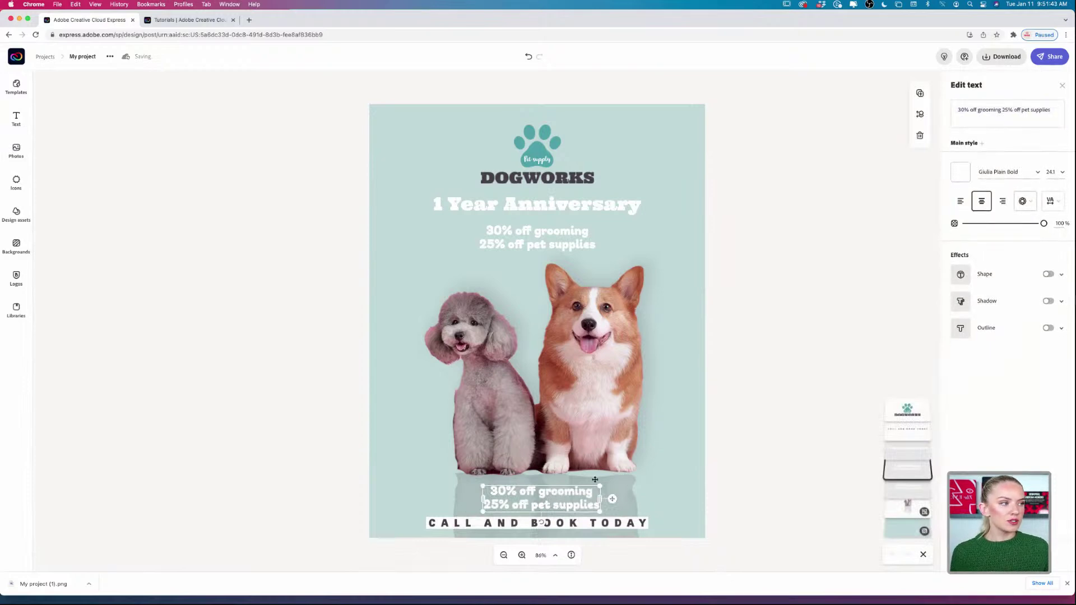
left_click_drag(1052, 110, 948, 111)
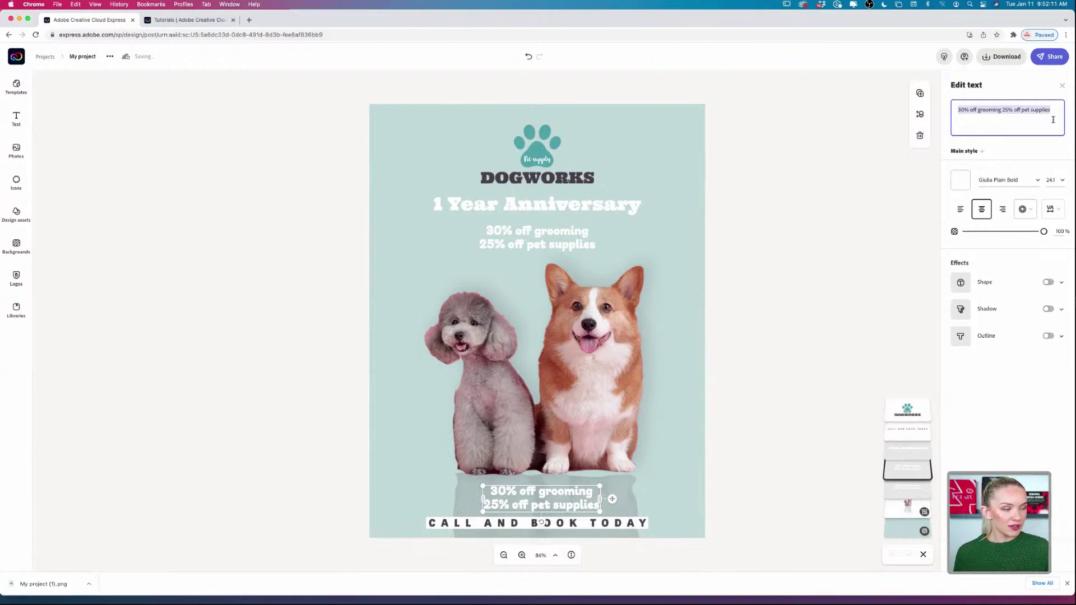
key("BackSpace")
type("(41")
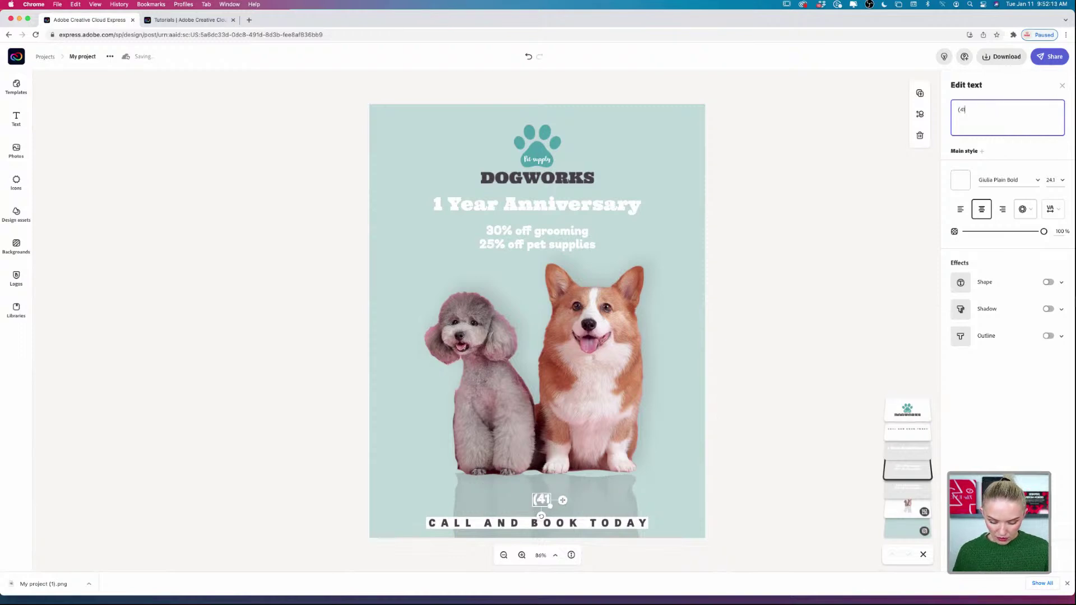
type("5)")
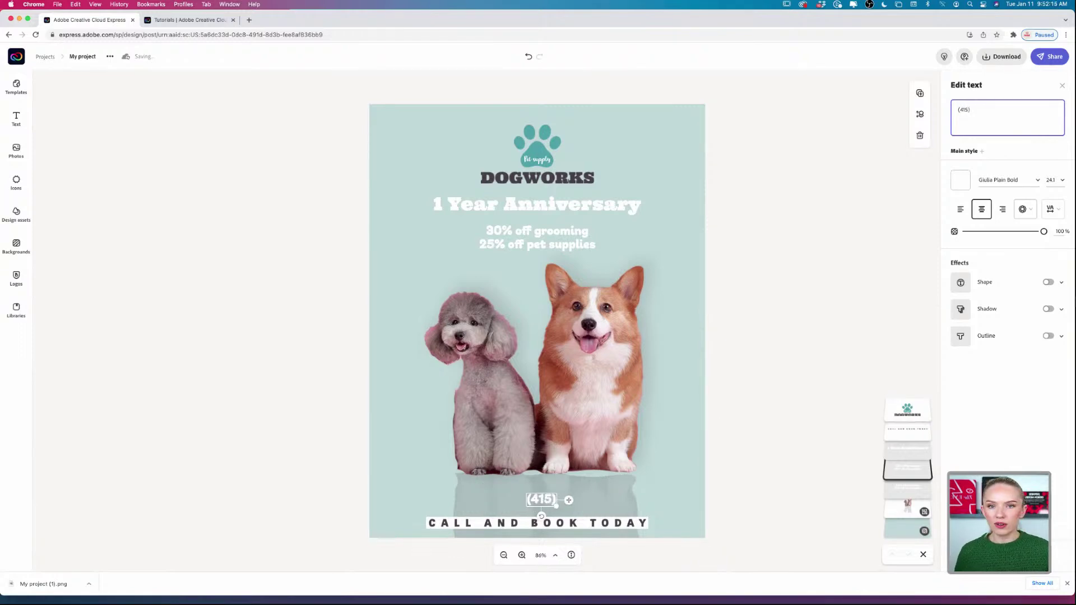
type("3456789")
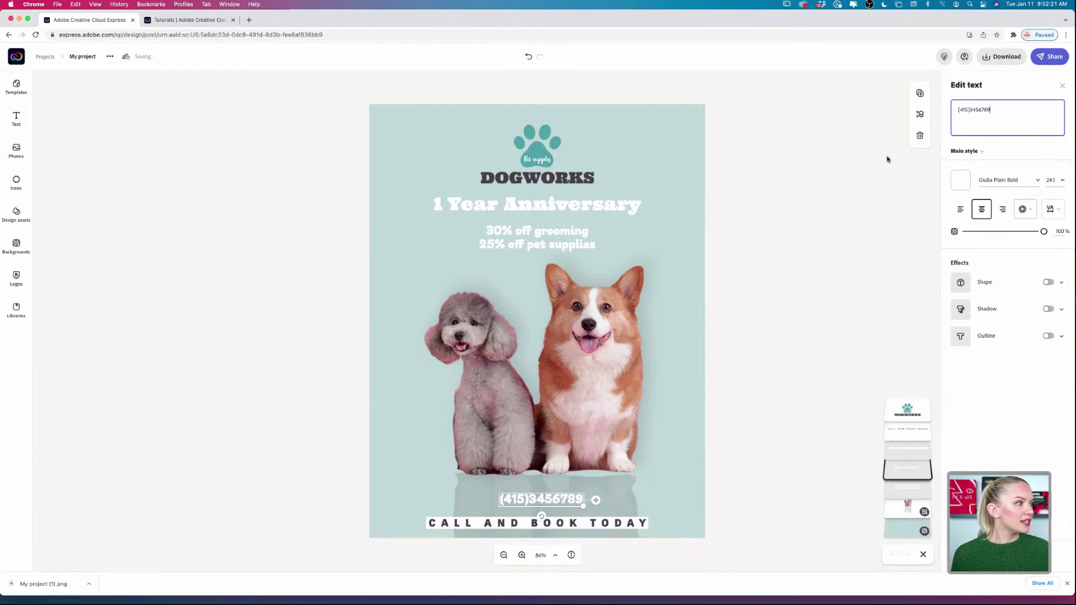
left_click(777, 273)
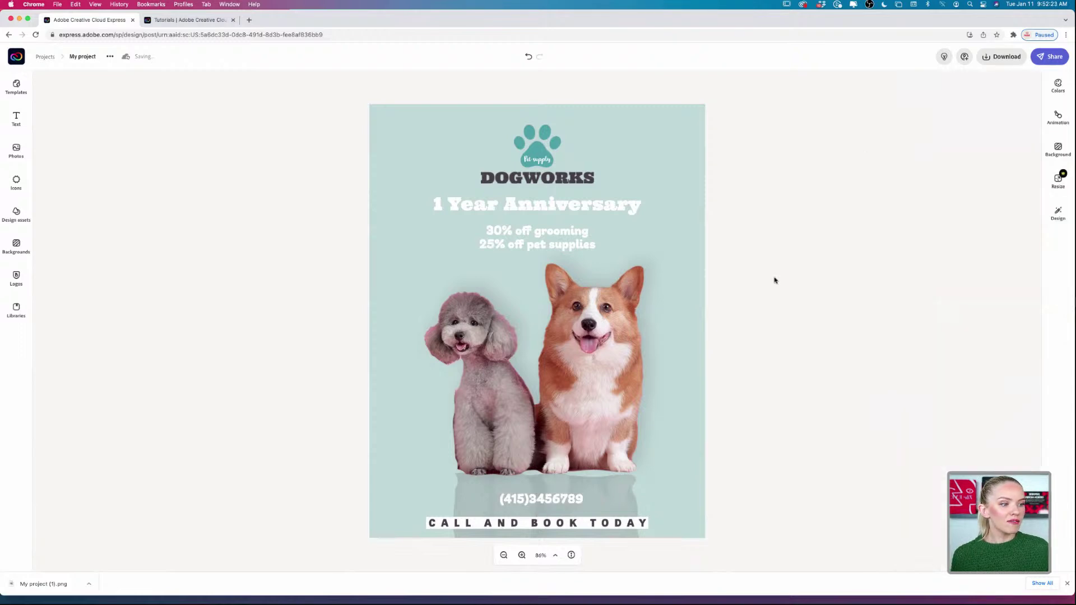
Move the "Call and book today" line slightly up and center the phone number horizontally above it
left_click(552, 524)
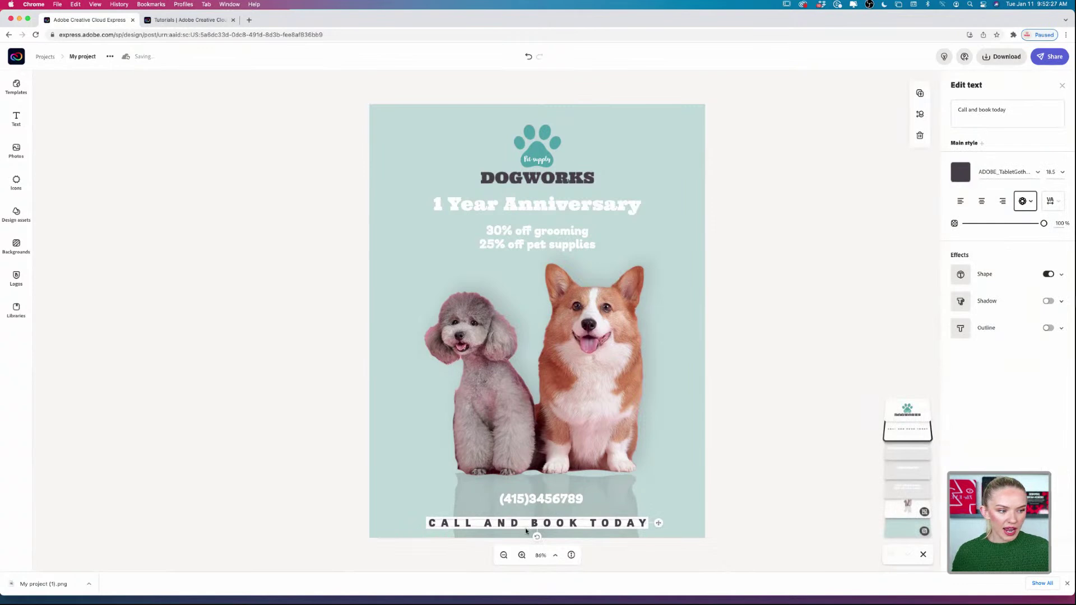
key("Escape")
left_click(527, 530)
left_click_drag(541, 526, 545, 500)
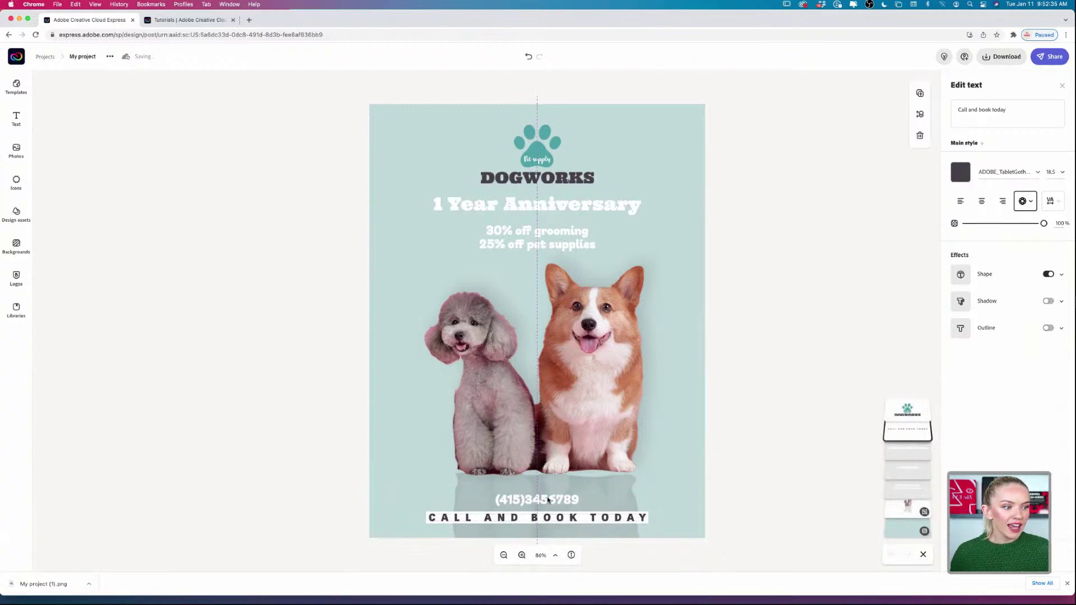
left_click(748, 365)
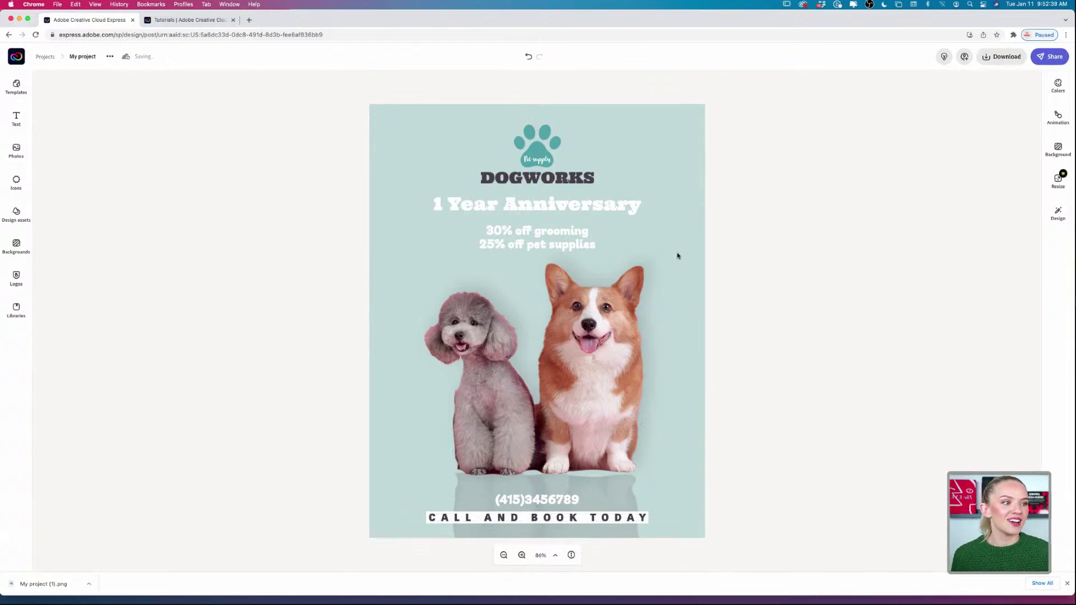
Move the "1 Year Anniversary" headline slightly down, keeping it centered between the logo and the discount text
left_click_drag(535, 206, 538, 211)
left_click(785, 194)
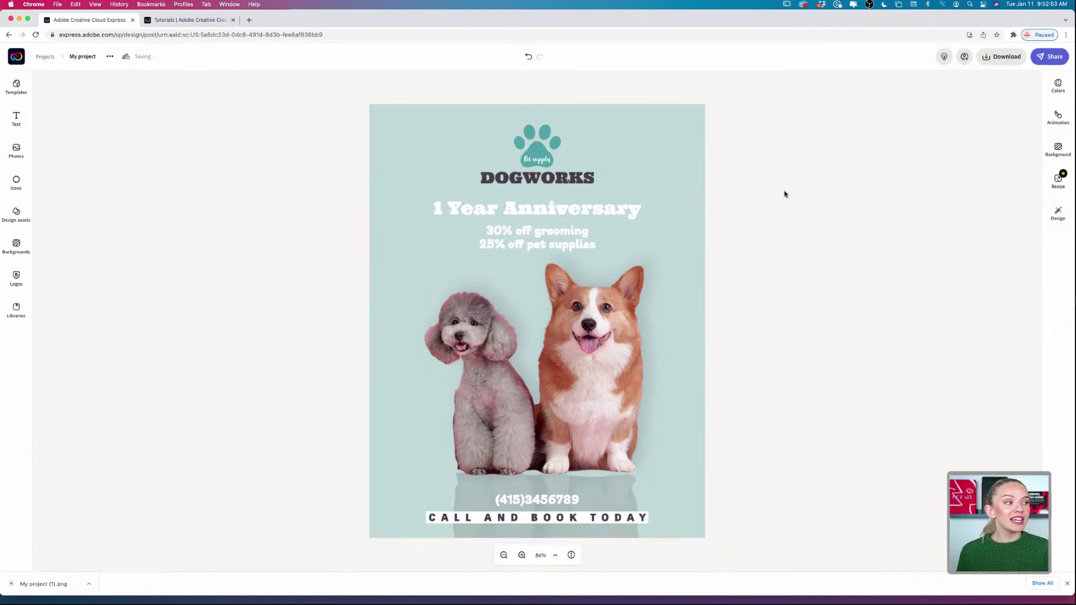
Download the finished flyer as a PDF
left_click(1004, 58)
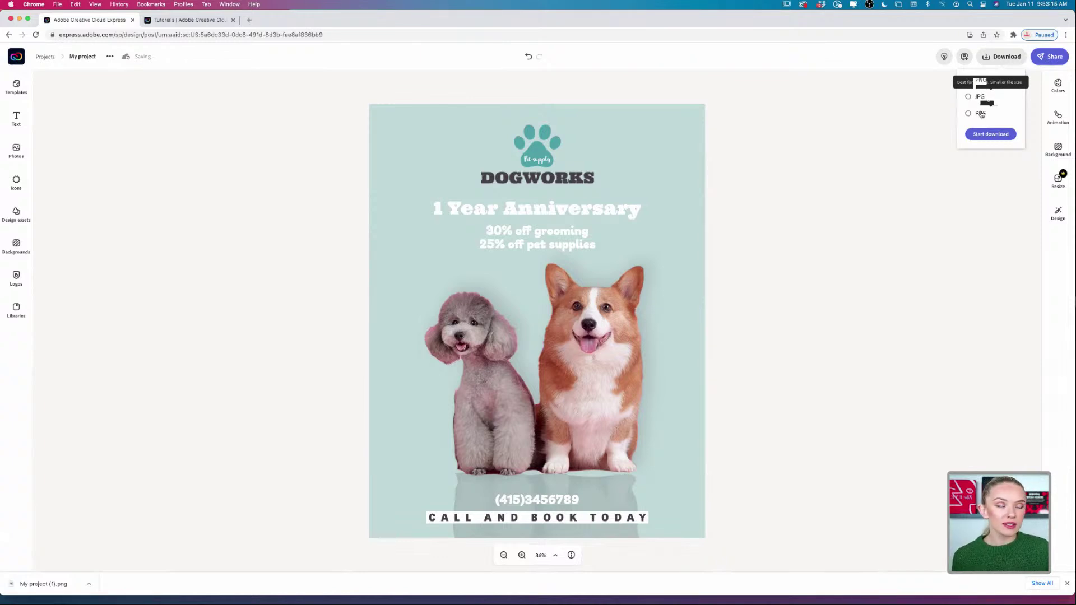
left_click(981, 114)
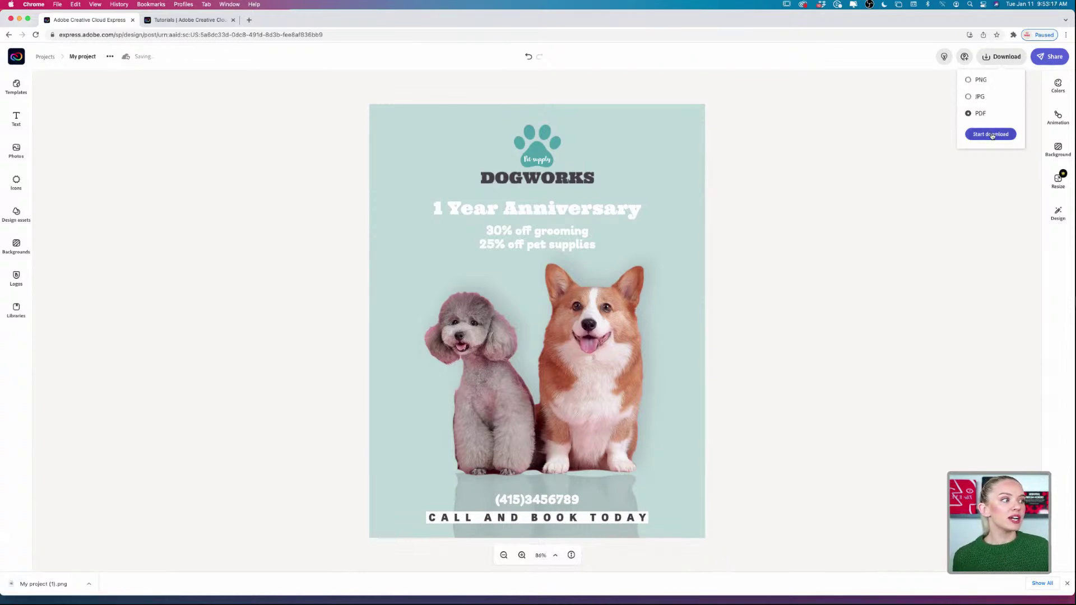
left_click(991, 135)
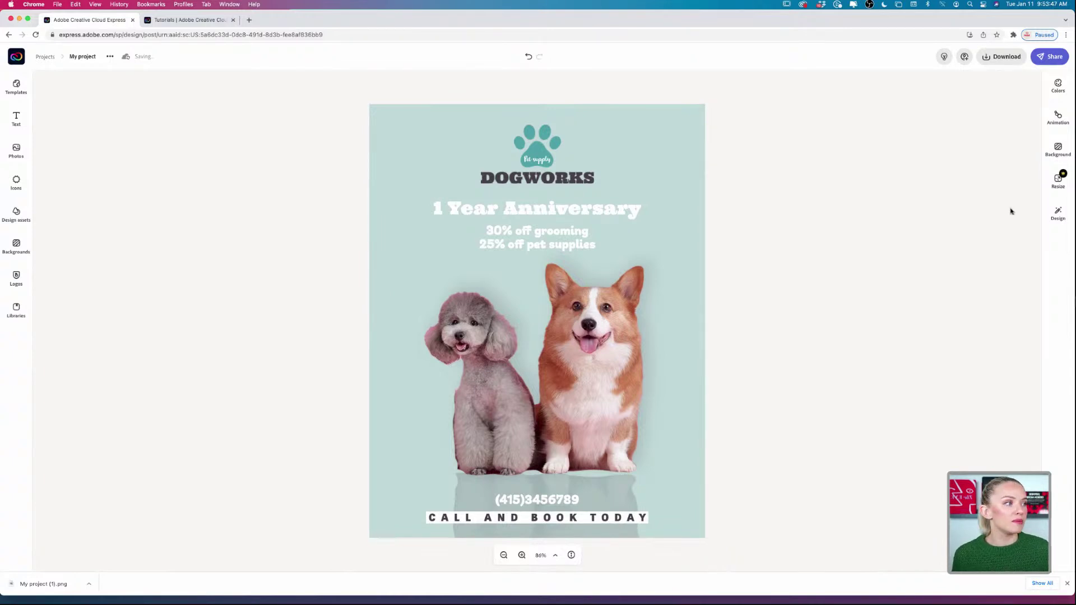
View the options for inviting people to edit the flyer project, close them, and collapse the layer stack
left_click(964, 56)
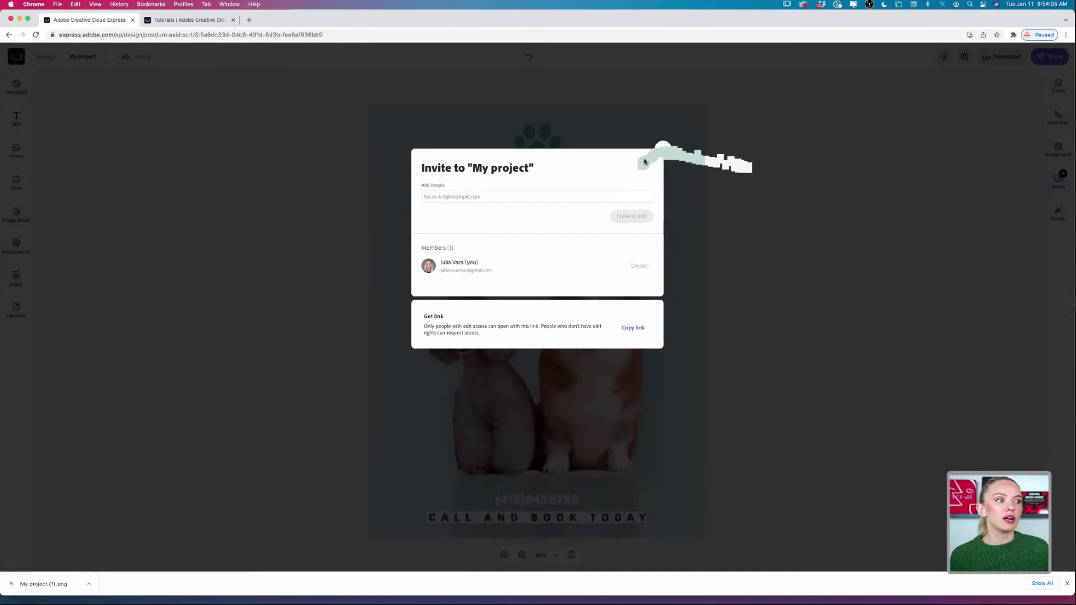
left_click(662, 149)
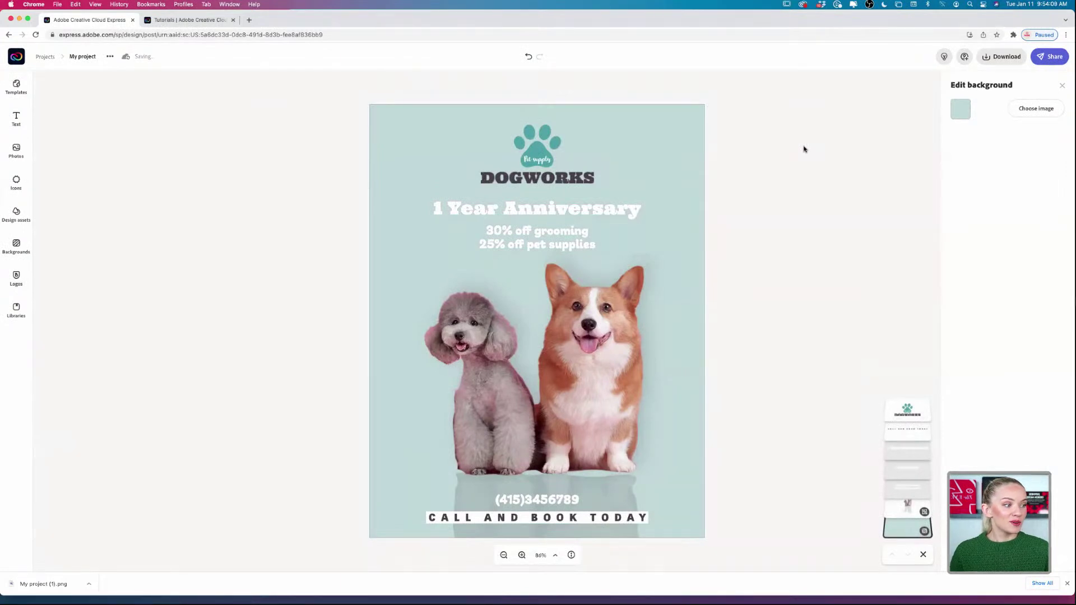
left_click(921, 555)
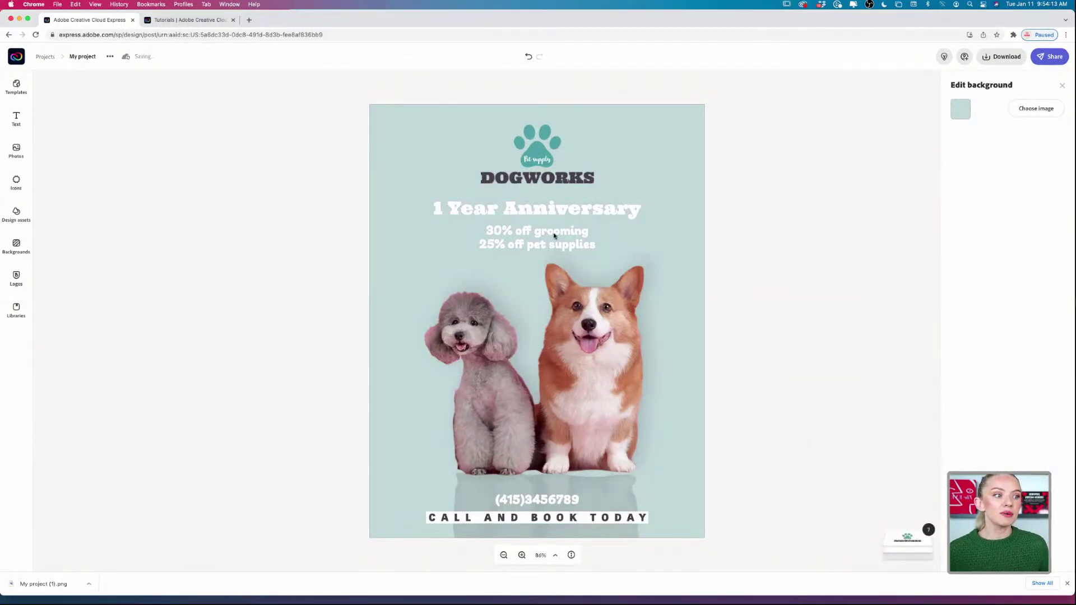
Rename the project as "Flyer" and leave the editor for the projects overview
left_click(77, 56)
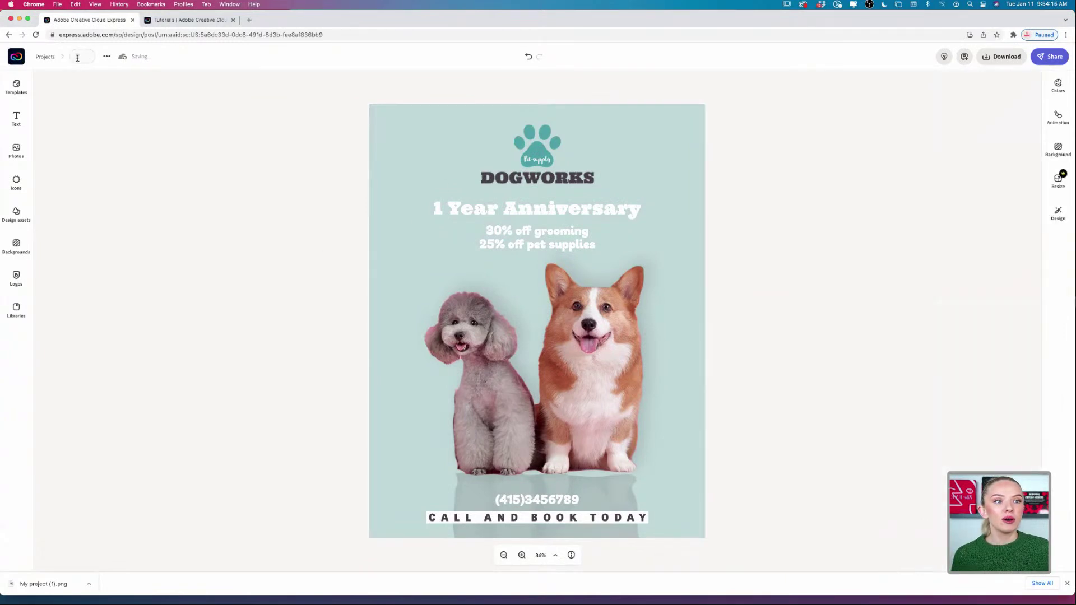
type("Flyer")
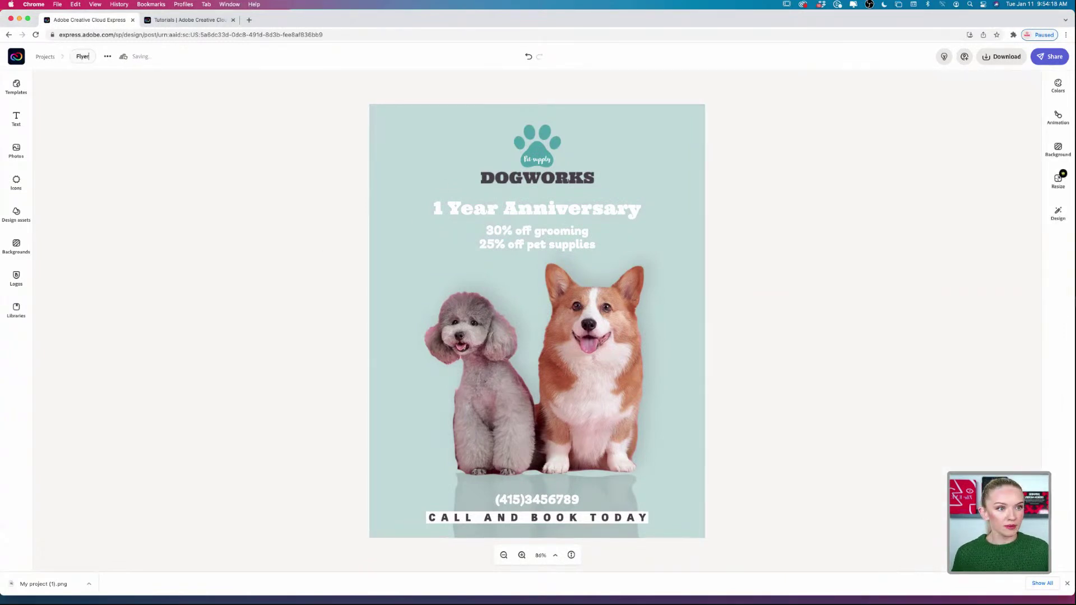
key("Return")
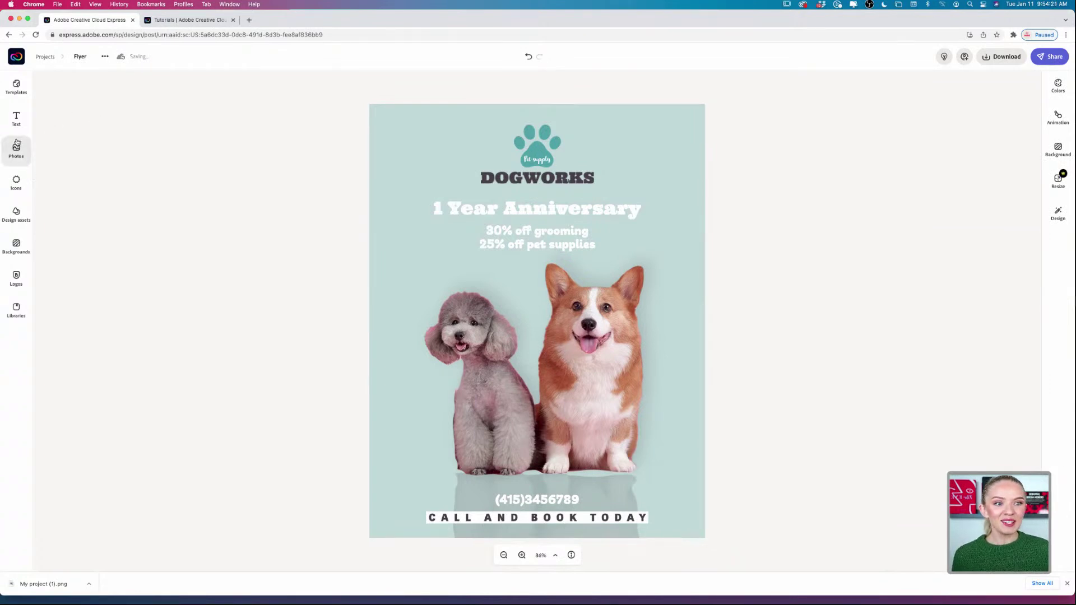
left_click(50, 59)
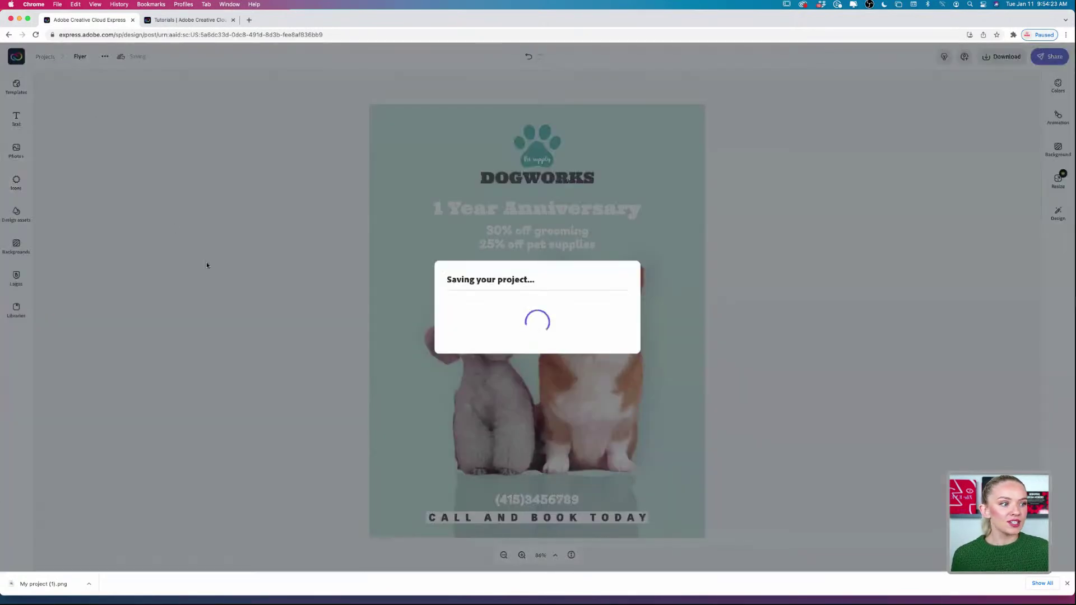